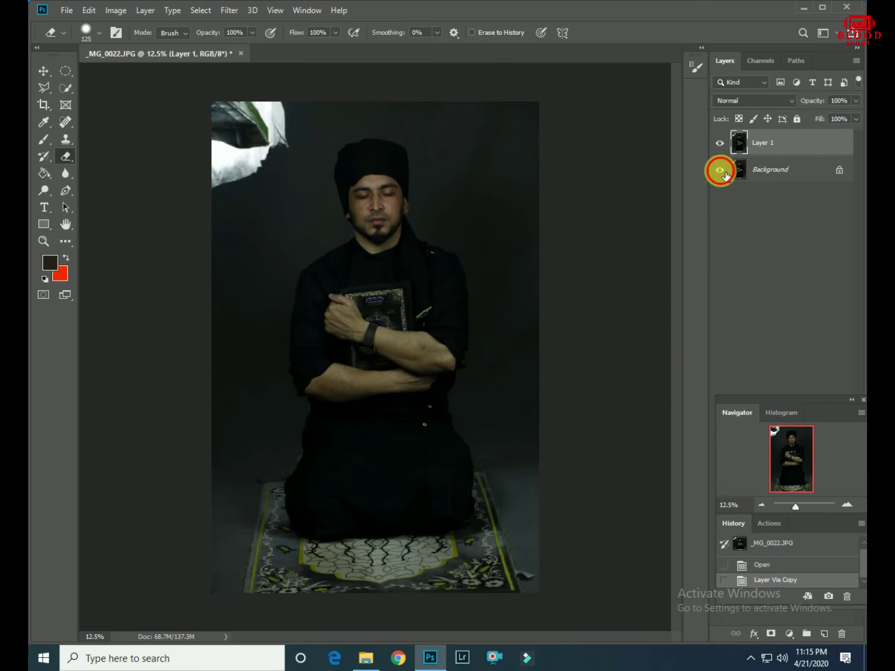
Content-Aware fill away the white studio light at top left, then compare with the original.
left_click(720, 171)
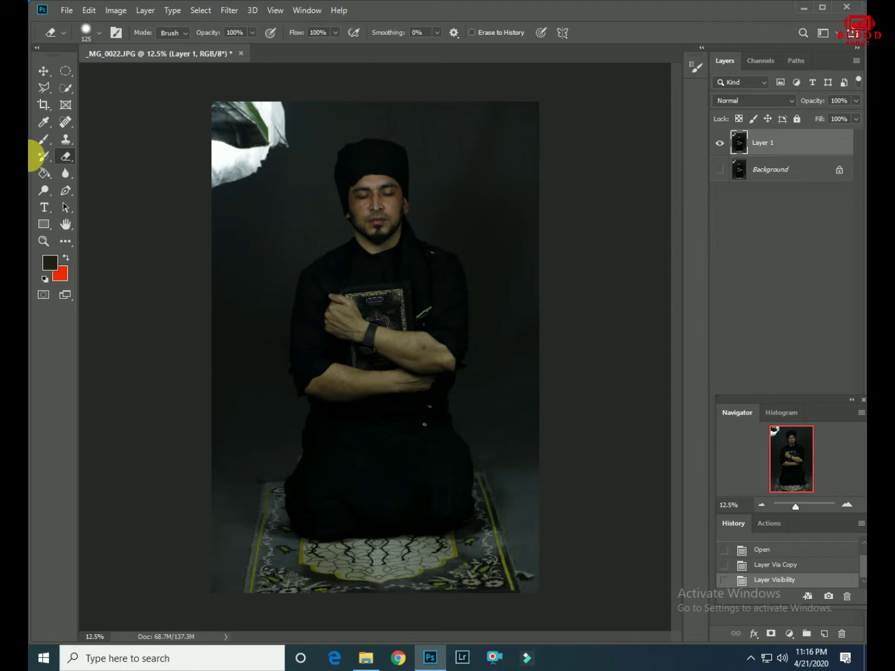
left_click(45, 94)
key("shift+BackSpace")
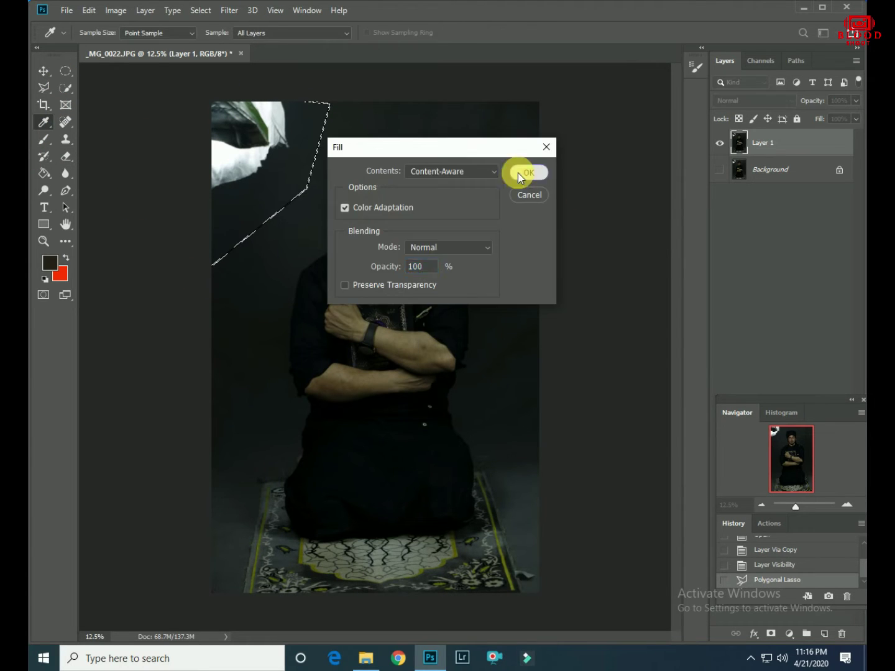
left_click(516, 177)
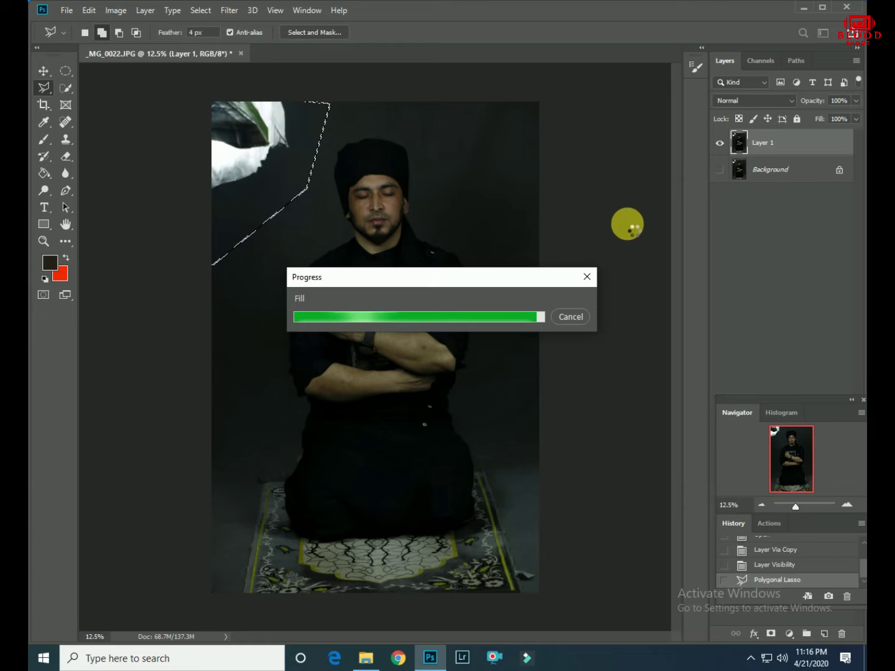
key("ctrl+d")
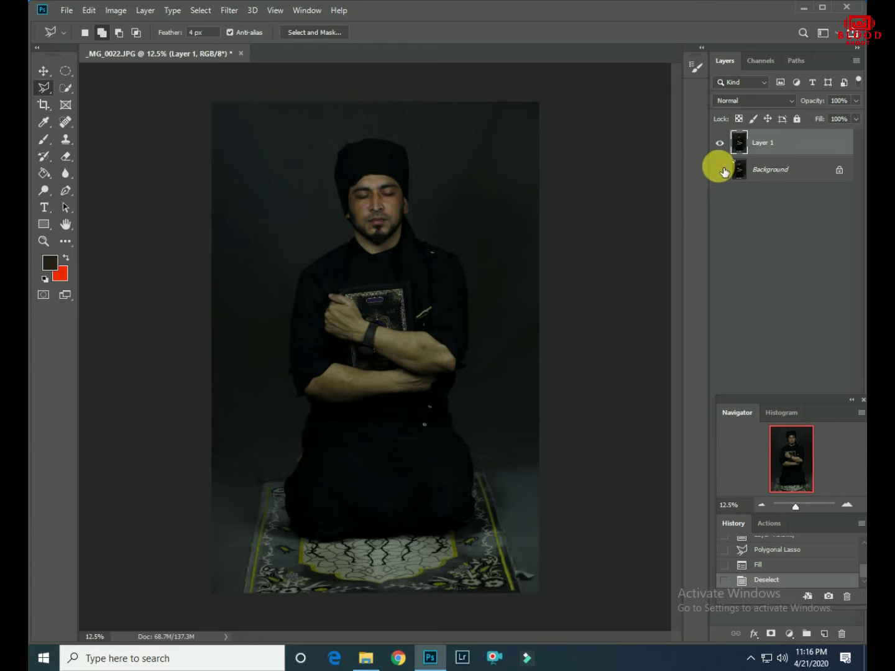
left_click(720, 170)
left_click(720, 142)
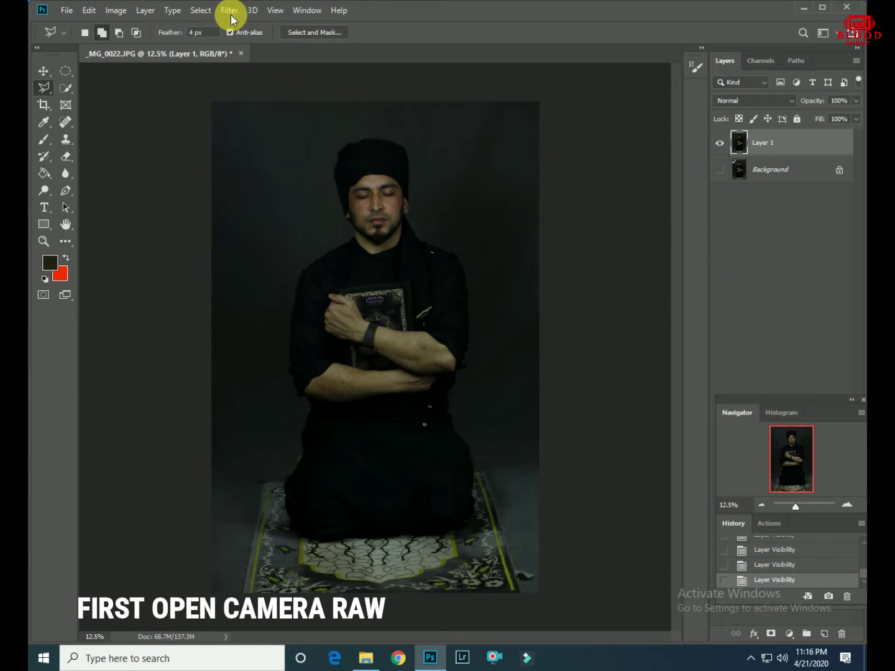
In Camera Raw, raise exposure, whites, clarity and dehaze and lower highlights and blacks.
left_click(229, 10)
left_click(261, 87)
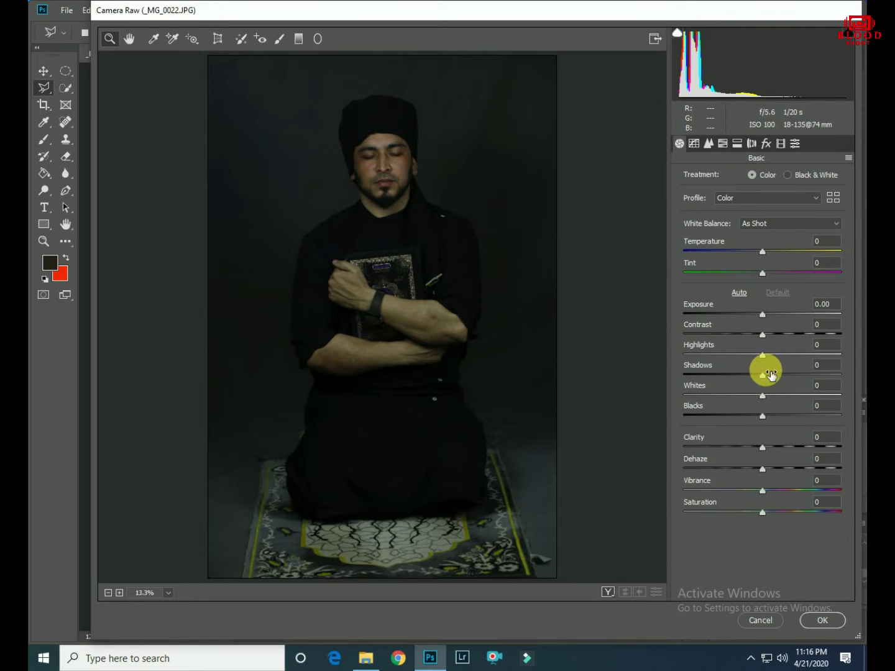
mouse_move(762, 318)
left_mouse_down()
mouse_move(776, 316)
mouse_move(731, 359)
mouse_move(722, 356)
left_mouse_up()
left_click_drag(763, 396, 788, 400)
mouse_move(763, 447)
left_mouse_down()
mouse_move(772, 446)
mouse_move(776, 467)
left_mouse_up()
left_click_drag(763, 417, 753, 416)
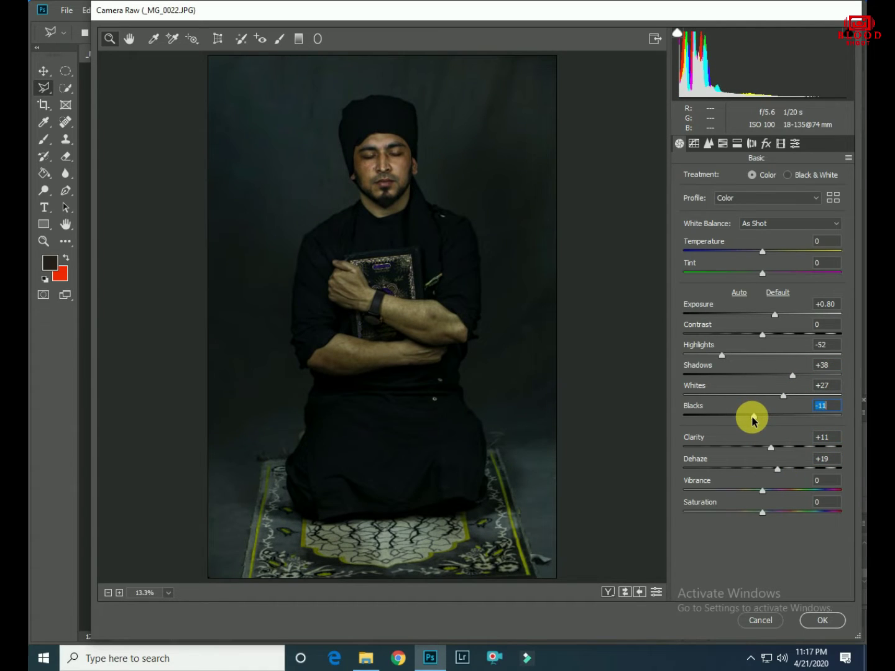
Boost red and orange HSL saturation, apply the grade, and duplicate the graded layer.
left_click(724, 145)
left_click(733, 179)
mouse_move(762, 247)
left_mouse_down()
mouse_move(773, 247)
mouse_move(739, 269)
left_mouse_up()
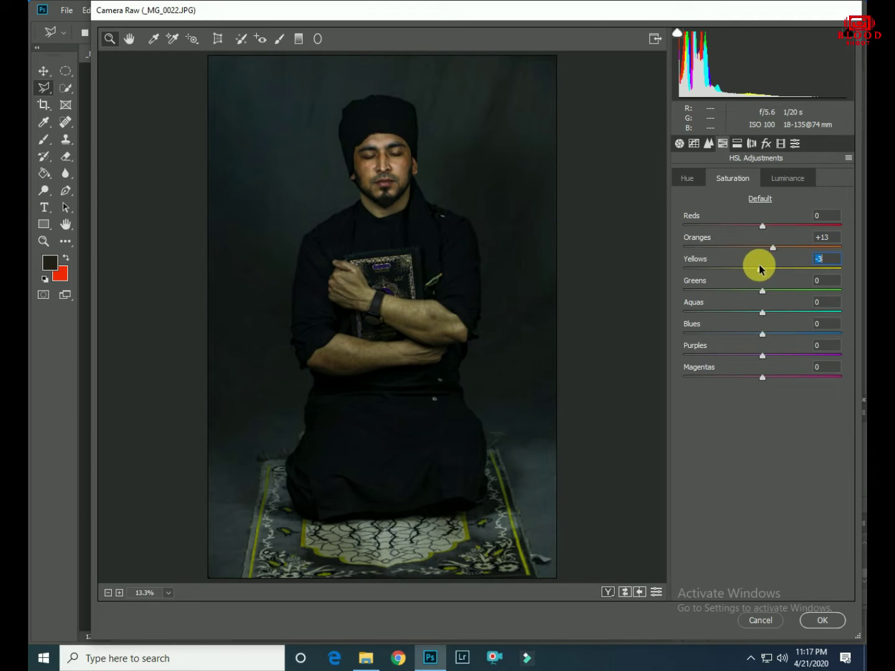
left_click_drag(763, 226, 781, 226)
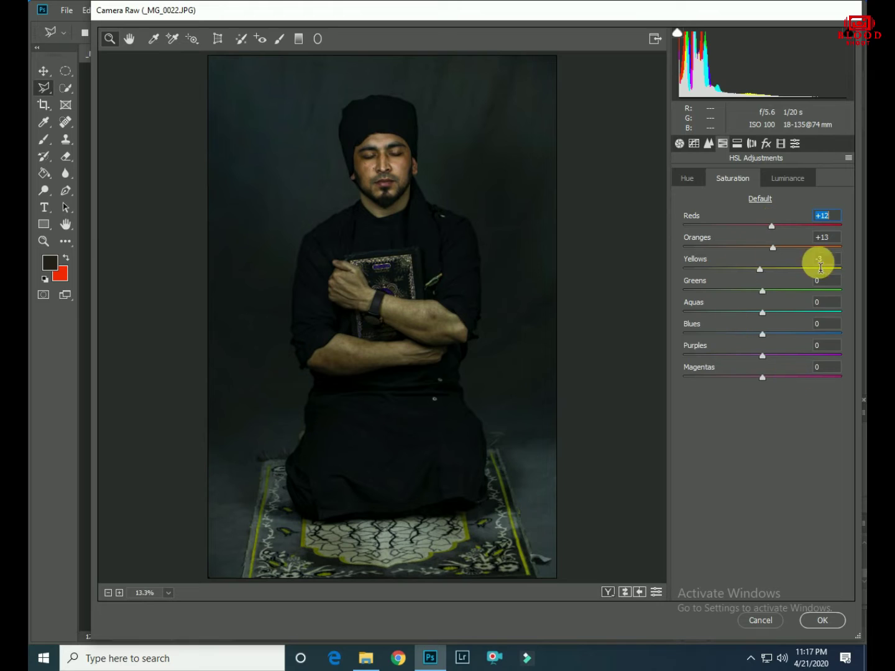
left_click(833, 625)
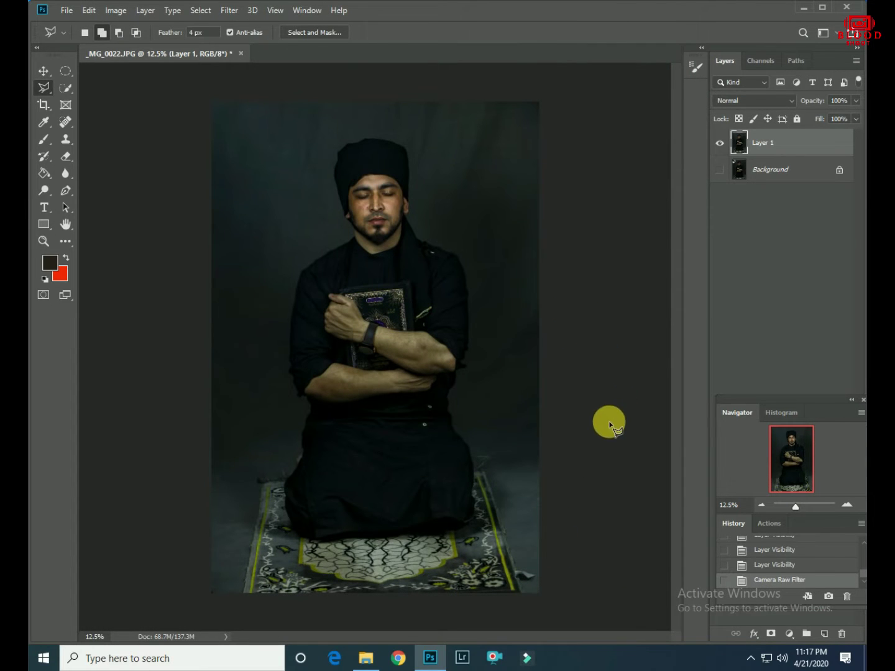
key("ctrl+j")
key("ctrl+j")
Apply a 2.5-pixel High Pass to the top copy and blend it as Linear Light.
left_click(229, 11)
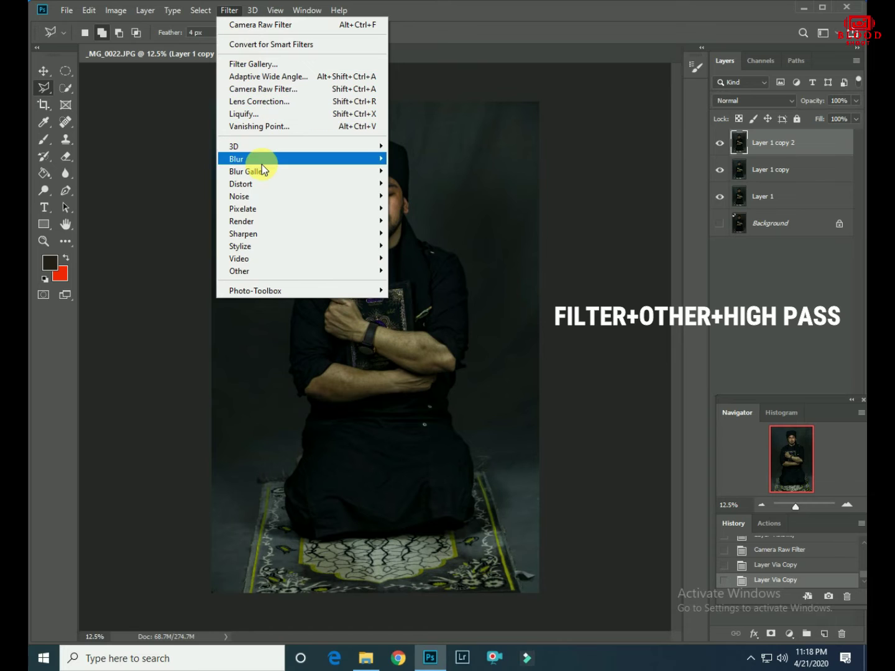
mouse_move(239, 270)
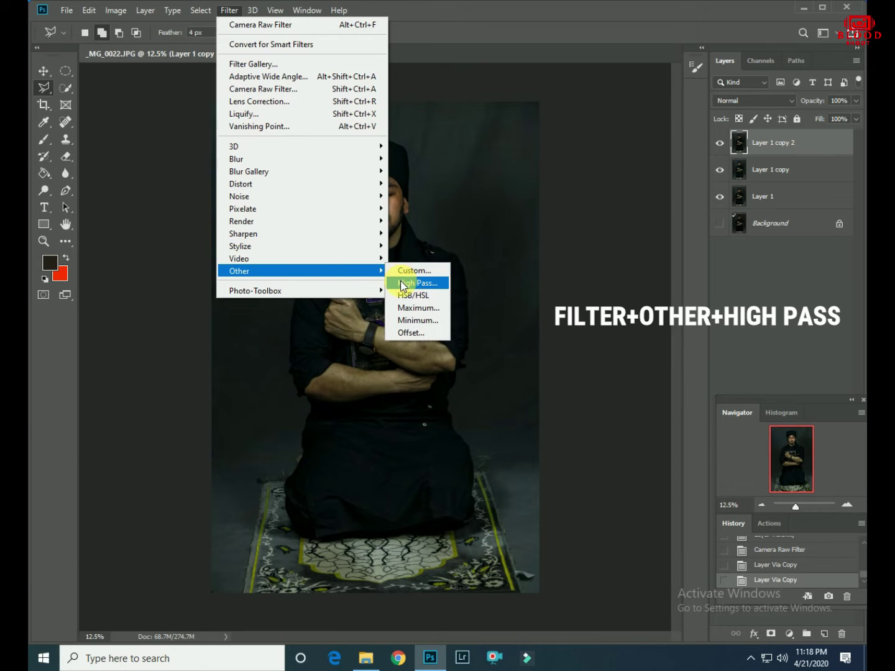
left_click(410, 283)
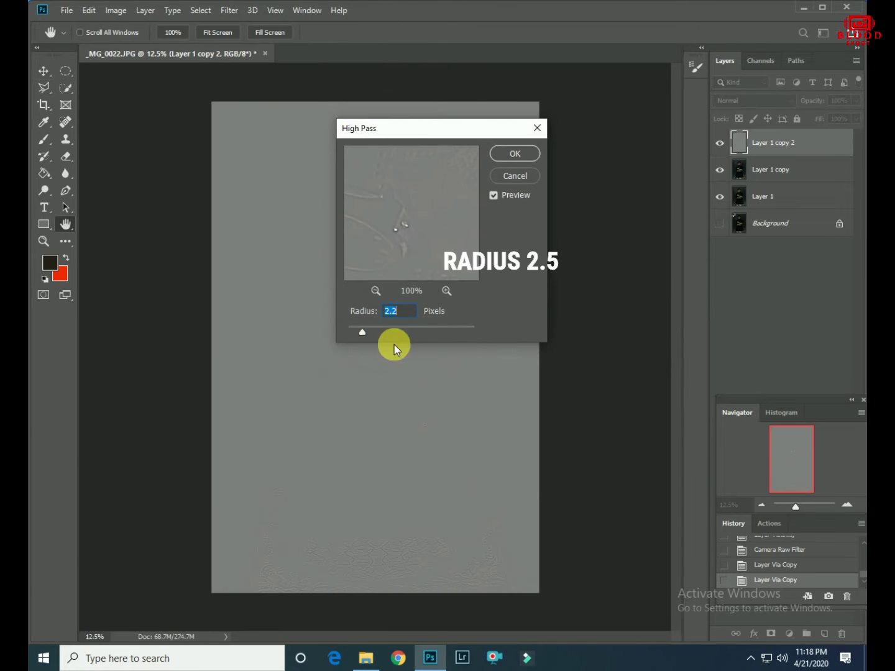
left_click_drag(375, 329, 369, 334)
type("2.5")
left_click(517, 154)
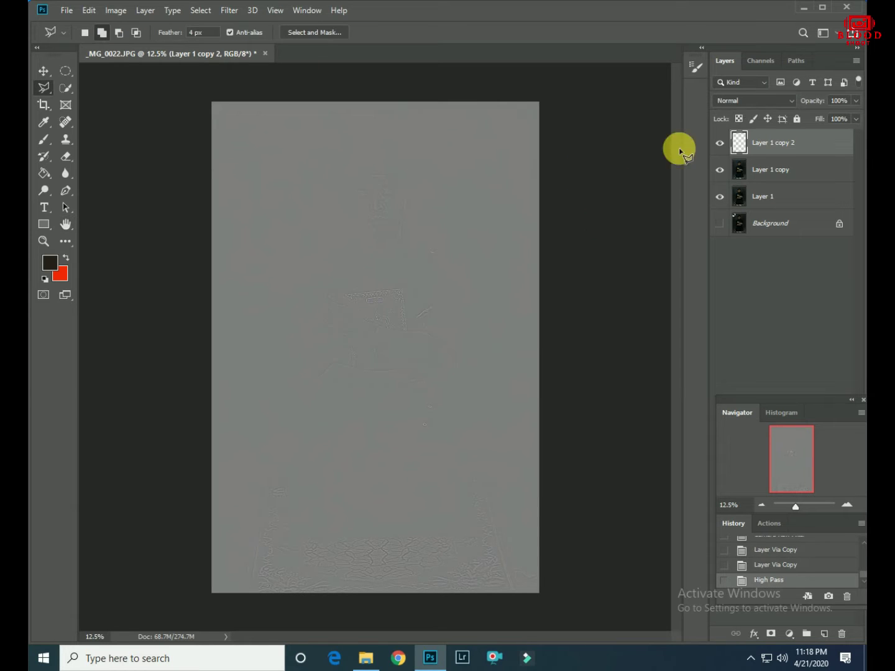
left_click(759, 102)
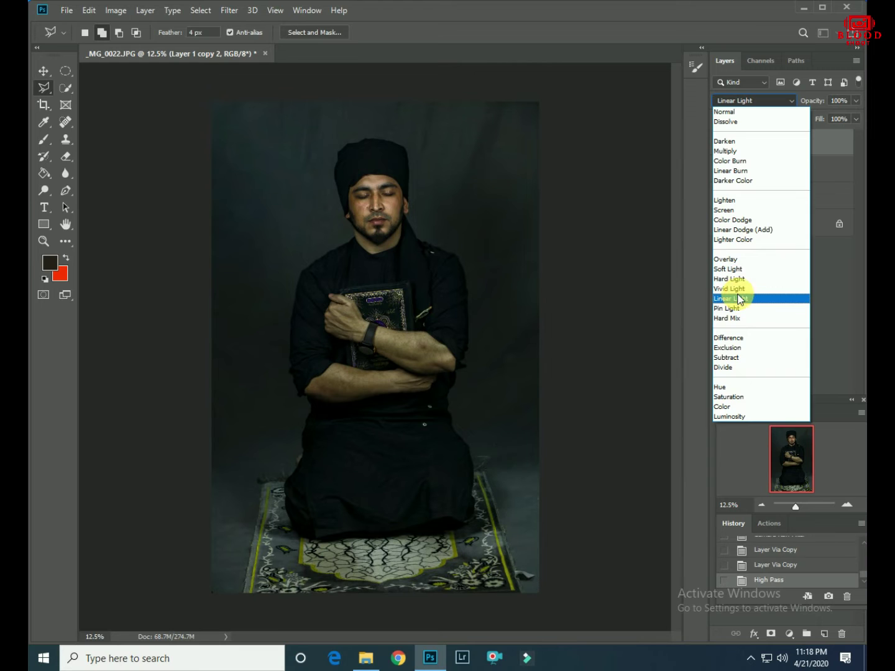
left_click(739, 300)
Zoom in on the face to check the sharpening and select Layer 1 copy.
key("ctrl+plus")
key("ctrl+plus")
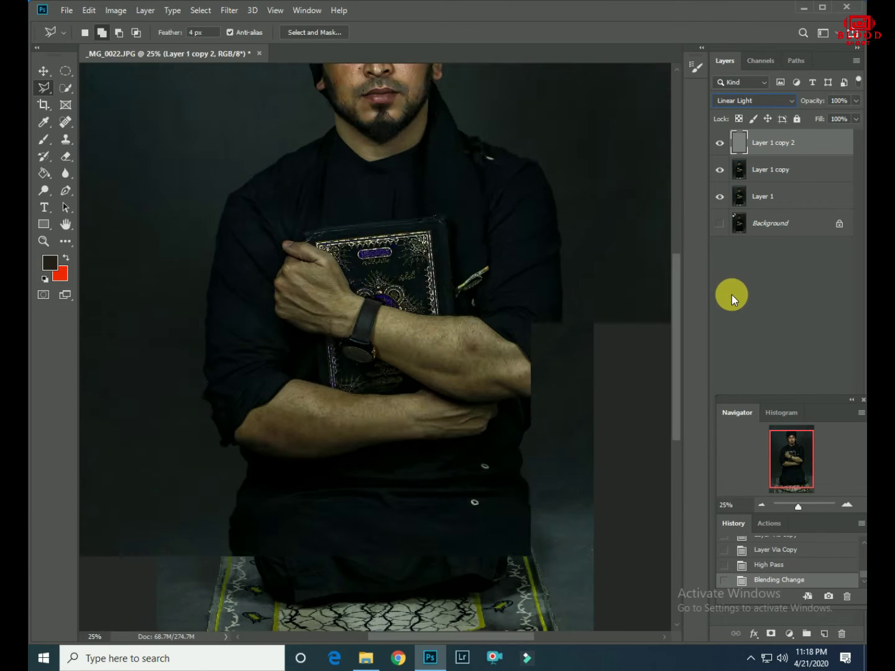
key("ctrl+plus")
key("ctrl+plus")
left_click_drag(420, 169, 450, 541)
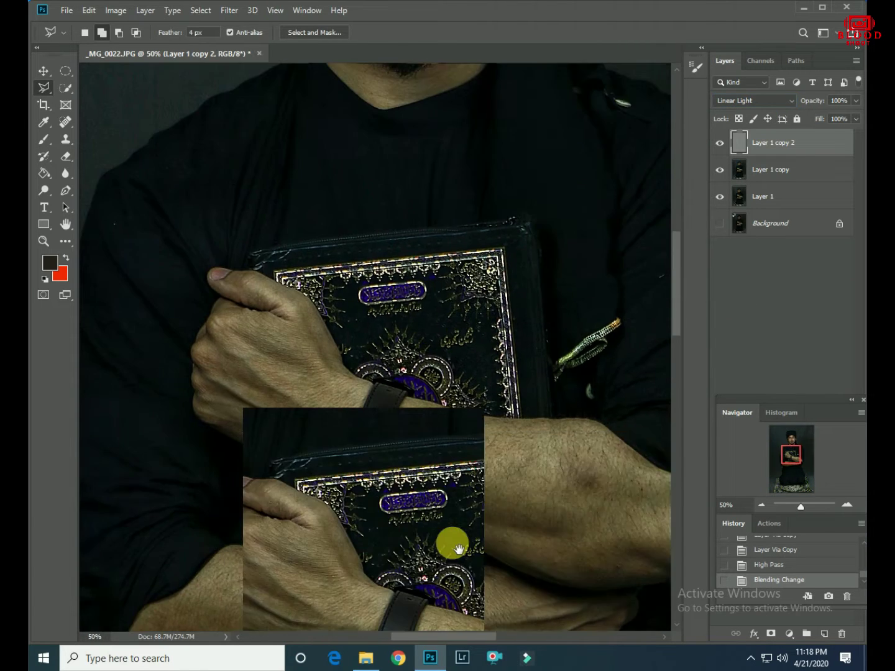
left_click_drag(463, 434, 448, 502)
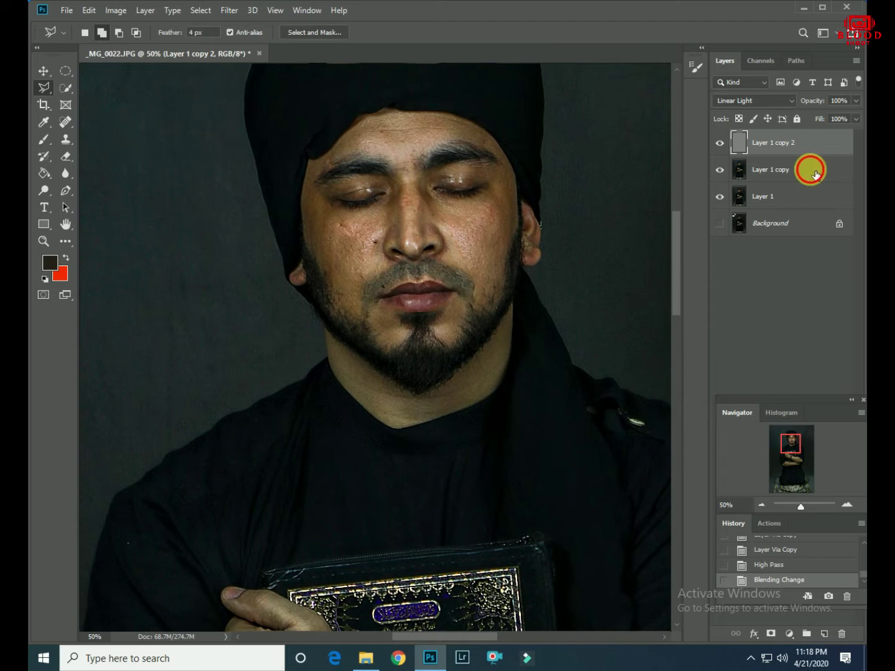
left_click(814, 171)
left_click(224, 12)
mouse_move(237, 158)
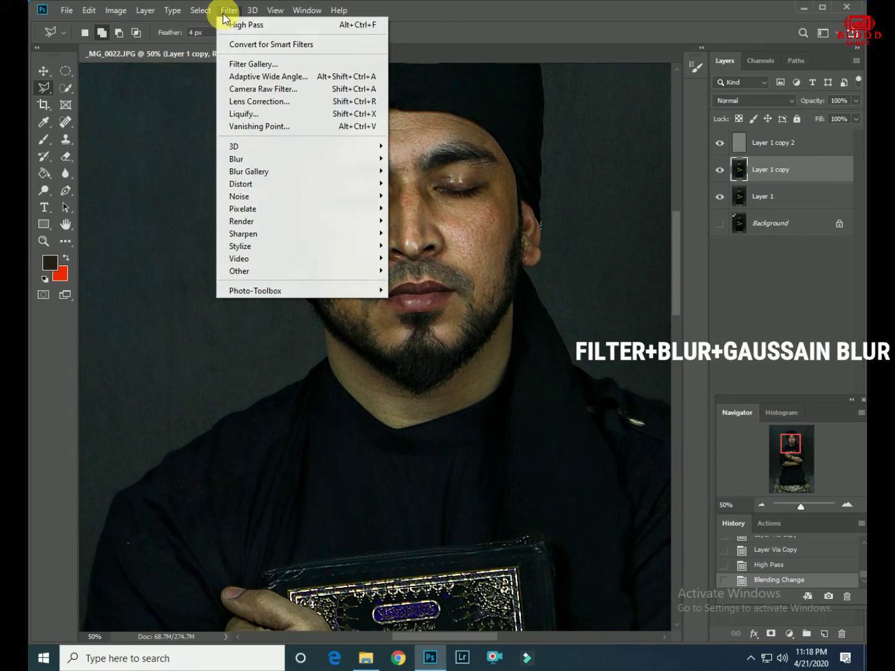
Blur Layer 1 copy with a 2.5-pixel Gaussian Blur.
left_click(411, 210)
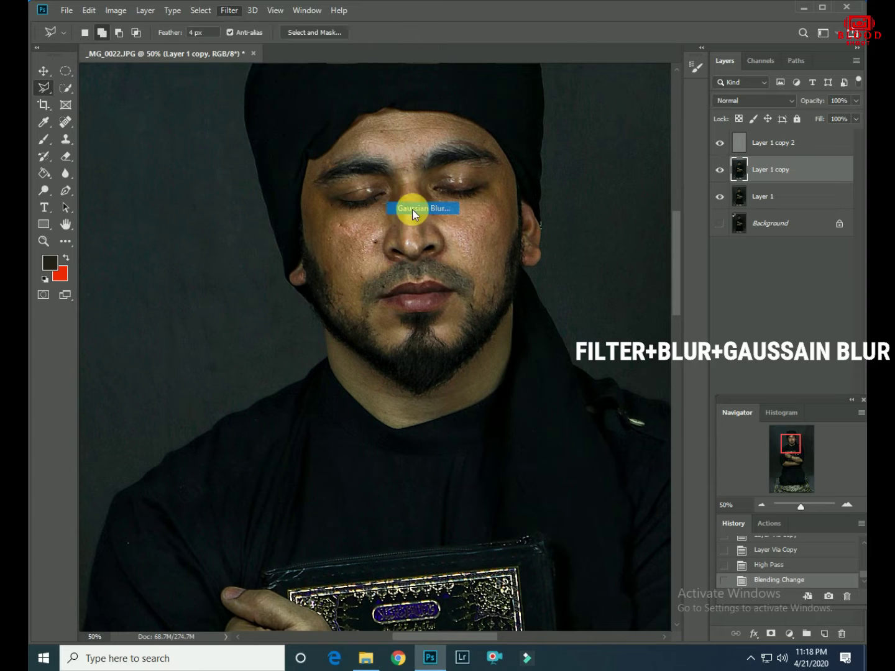
left_click_drag(668, 396, 669, 391)
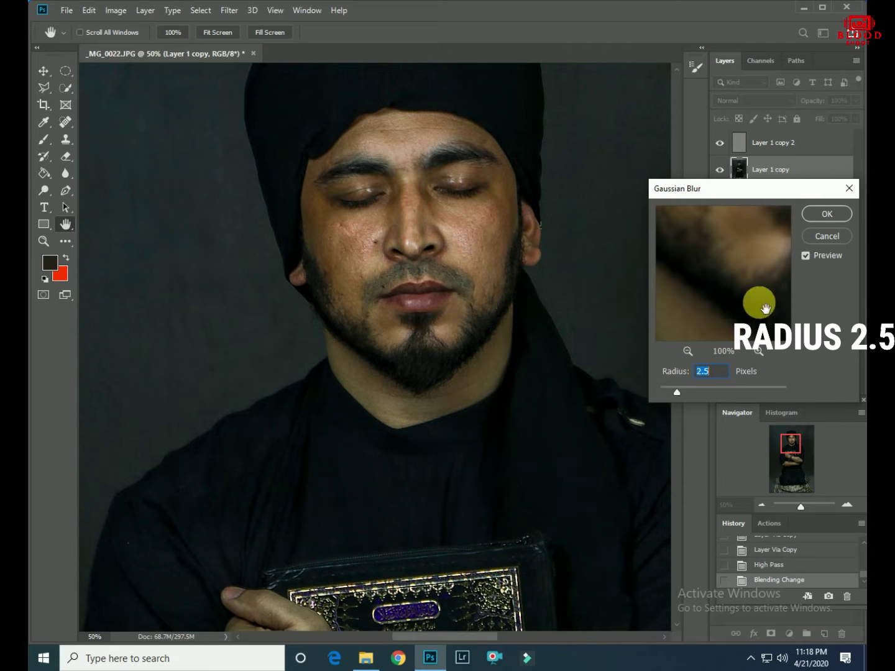
left_click(826, 214)
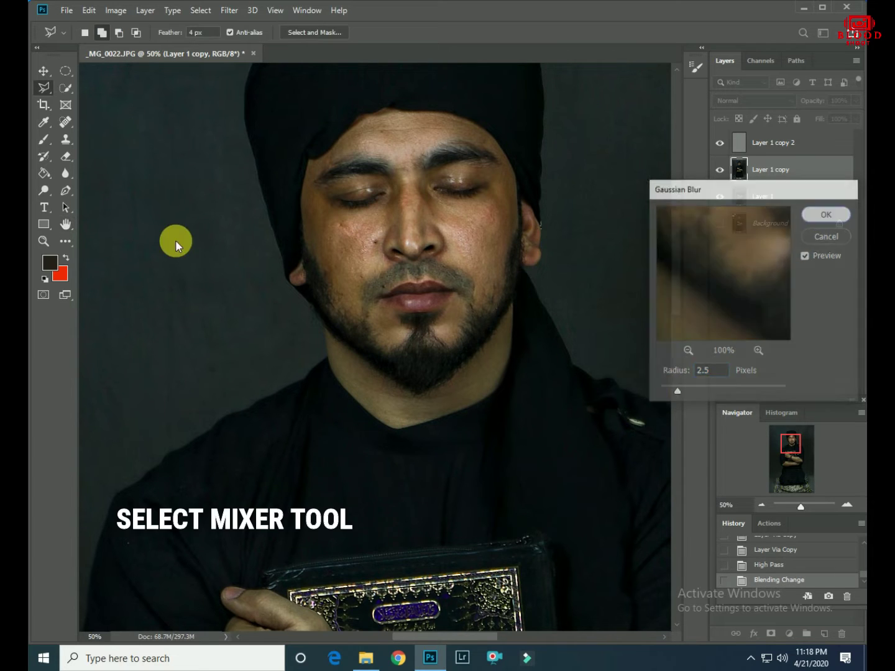
left_click(44, 142)
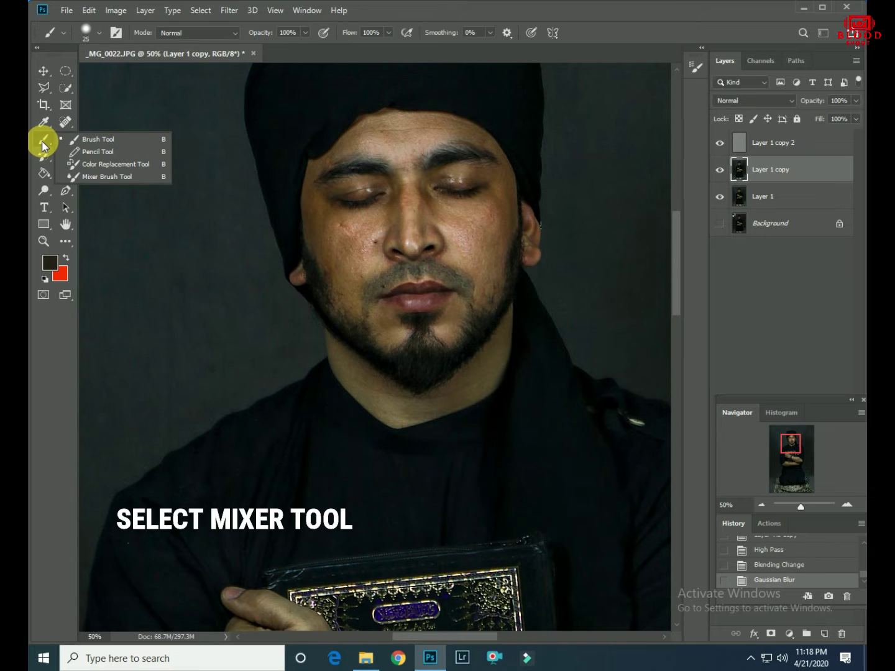
Smooth the skin on the left cheek with a small Mixer Brush.
left_click(75, 176)
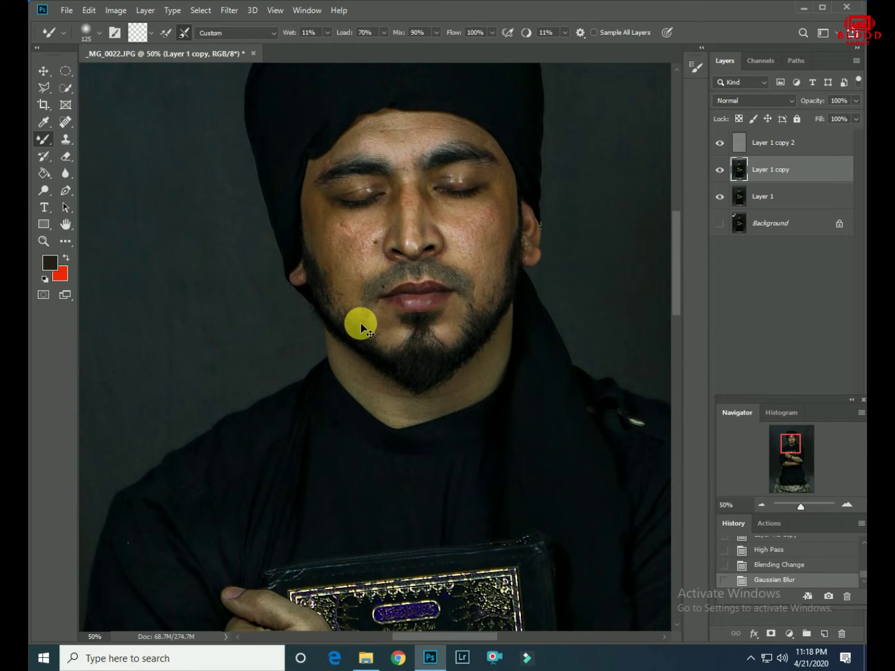
scroll(355, 311, "up", 1)
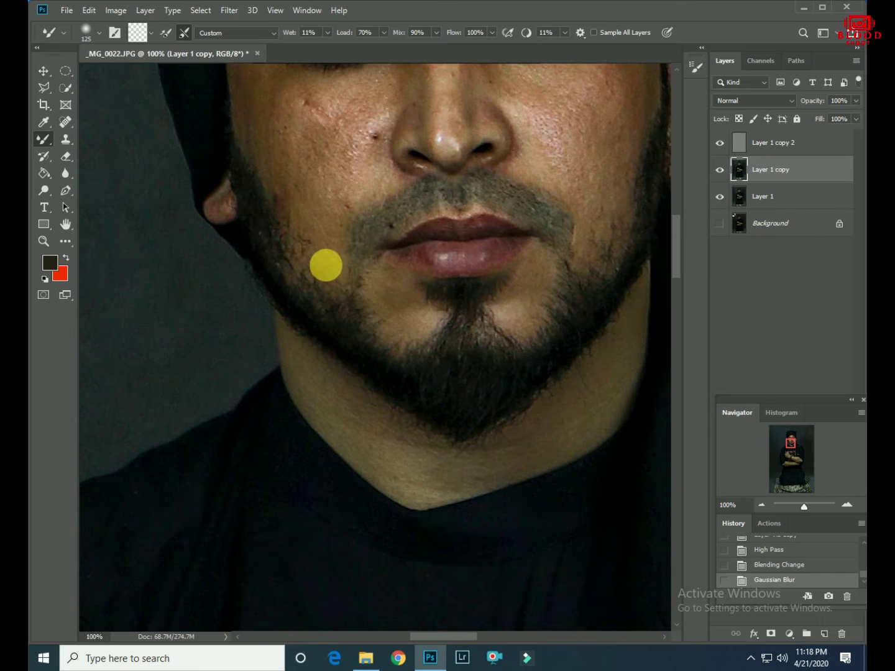
left_click_drag(325, 260, 340, 423)
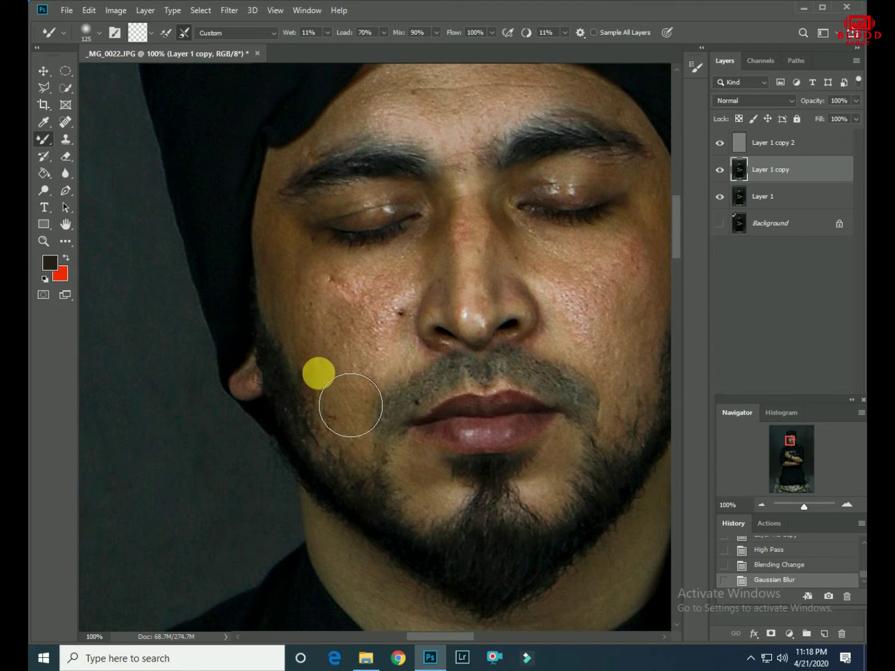
key("bracketleft")
key("bracketleft")
mouse_move(312, 299)
left_mouse_down()
mouse_move(338, 344)
mouse_move(305, 312)
mouse_move(308, 291)
mouse_move(386, 305)
mouse_move(344, 338)
mouse_move(363, 416)
mouse_move(341, 378)
mouse_move(365, 393)
mouse_move(400, 304)
mouse_move(368, 424)
mouse_move(376, 452)
mouse_move(392, 344)
mouse_move(460, 244)
mouse_move(472, 273)
mouse_move(529, 258)
mouse_move(413, 458)
mouse_move(486, 450)
mouse_move(455, 416)
left_mouse_up()
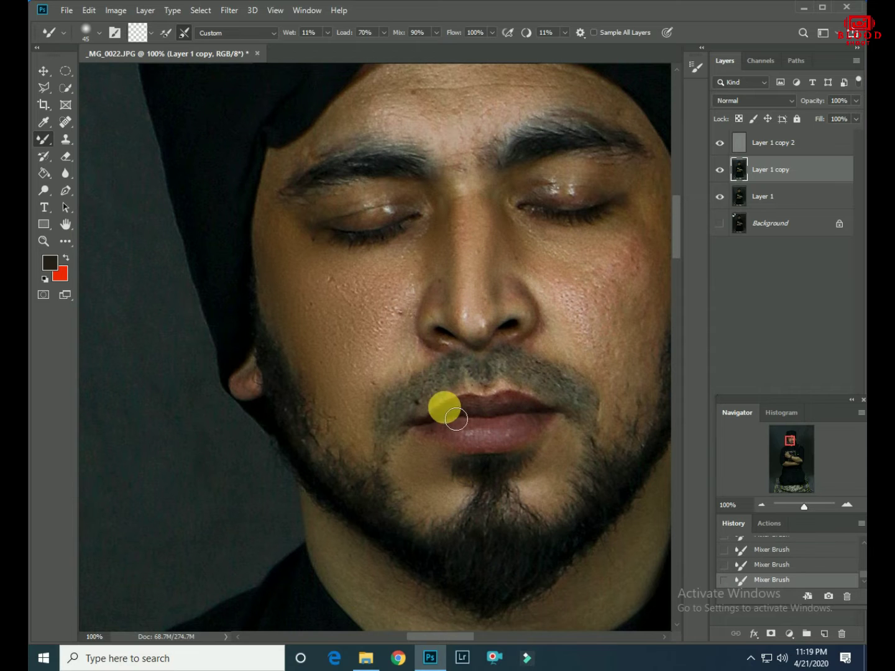
Blend the skin around the mouth, chin and brows, resizing the brush as needed.
scroll(523, 350, "down", 4)
key("bracketright")
key("bracketright")
mouse_move(523, 349)
left_mouse_down()
mouse_move(372, 474)
mouse_move(521, 526)
left_mouse_up()
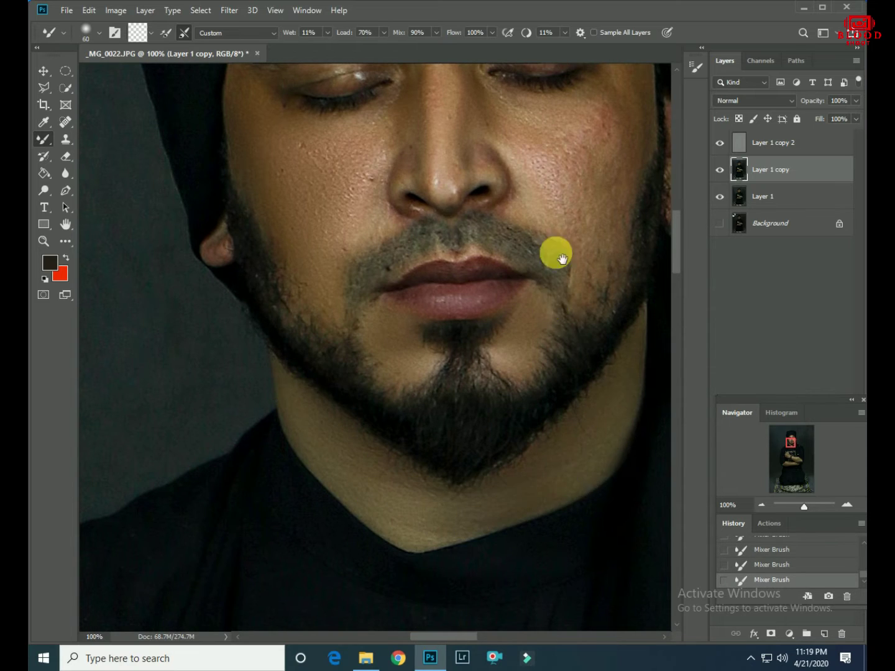
scroll(547, 255, "up", 4)
scroll(533, 336, "up", 3)
key("bracketleft")
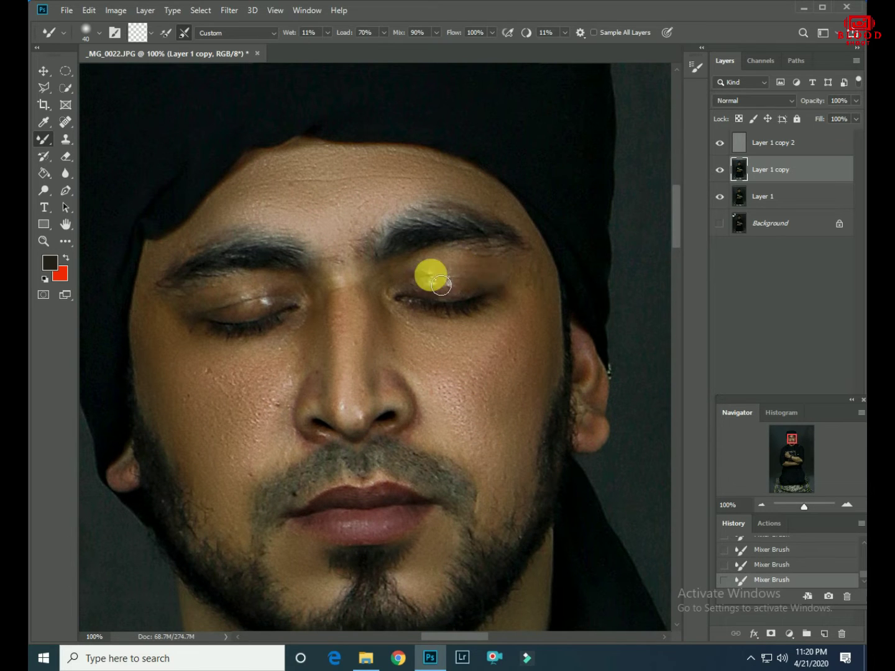
key("bracketleft")
key("bracketleft")
key("bracketleft")
key("bracketleft")
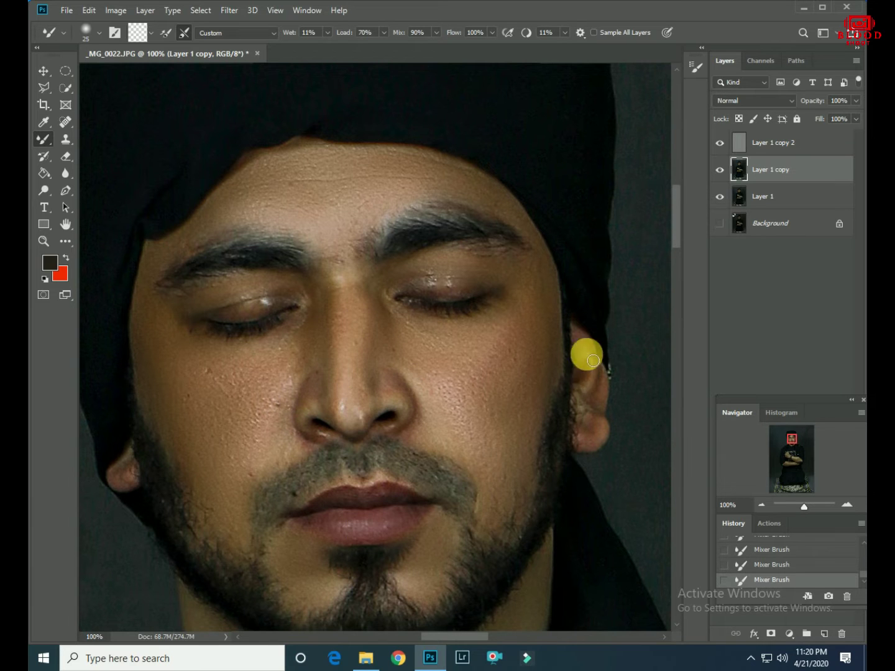
scroll(224, 294, "down", 3)
scroll(223, 294, "down", 6)
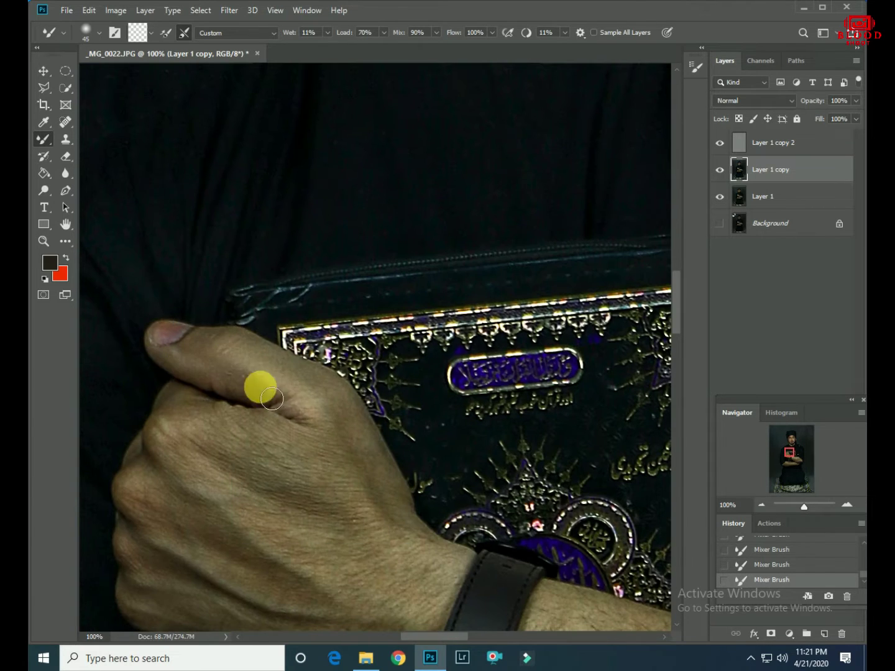
Smooth the skin on the man's hand, wrist and forearm with an enlarged brush.
key("bracketright")
key("bracketright")
key("bracketright")
key("bracketright")
key("bracketright")
scroll(181, 438, "down", 3)
scroll(181, 438, "left", 2)
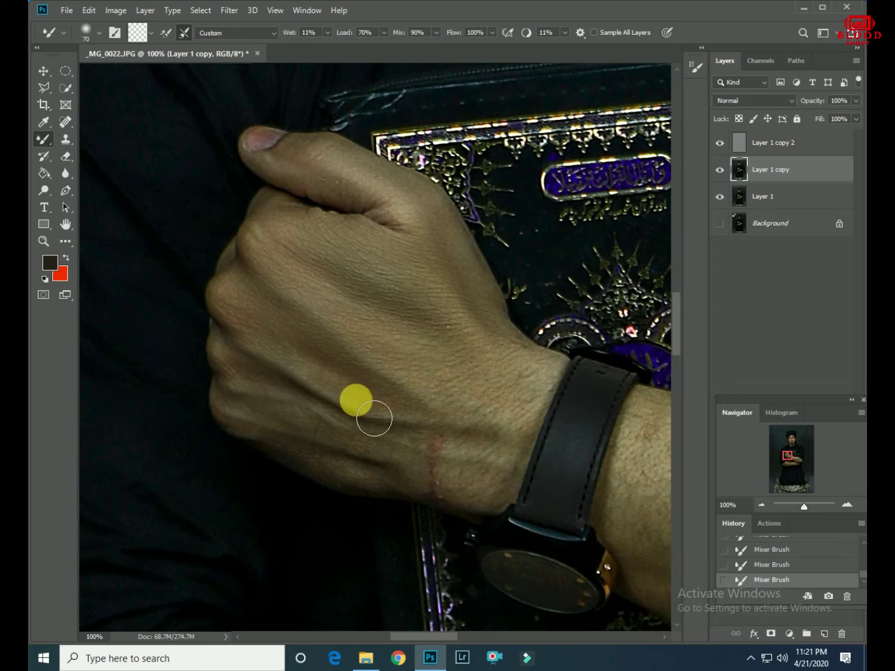
scroll(540, 393, "down", 3)
scroll(541, 394, "right", 5)
scroll(366, 411, "down", 3)
scroll(366, 411, "right", 4)
key("bracketright")
key("bracketright")
key("bracketright")
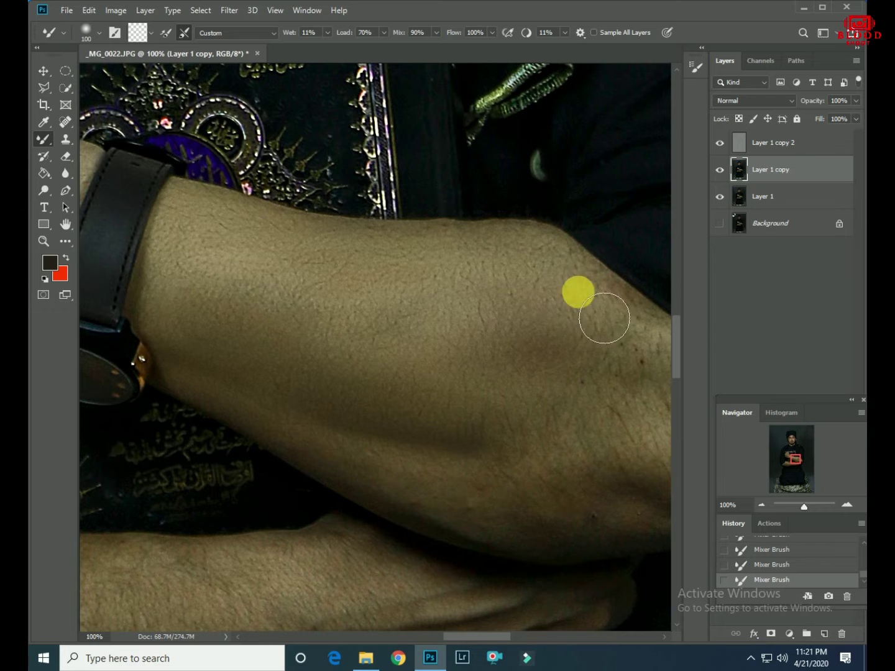
key("bracketleft")
key("bracketleft")
key("bracketleft")
scroll(556, 552, "down", 2)
scroll(556, 550, "right", 4)
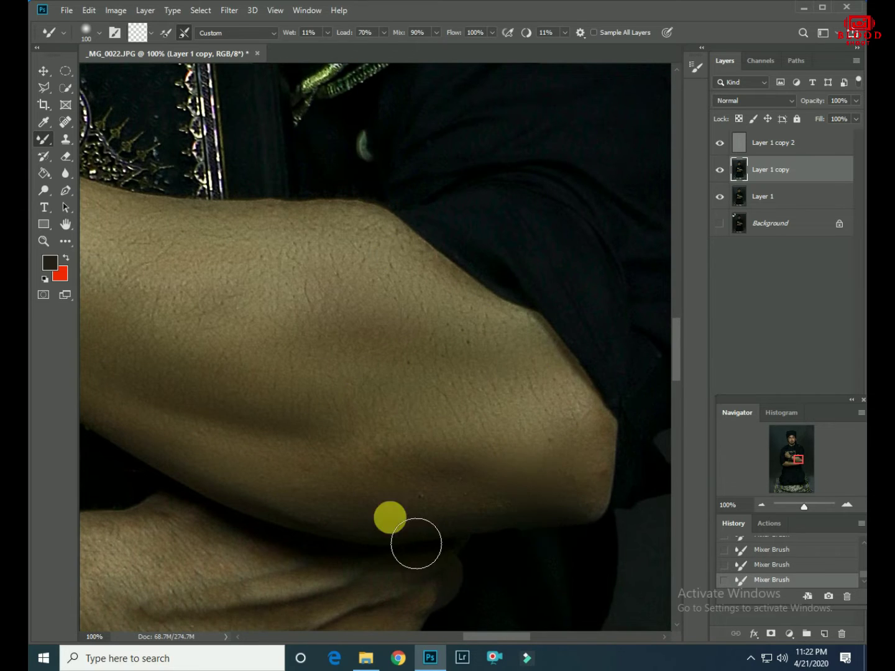
scroll(394, 537, "down", 2)
scroll(394, 537, "left", 3)
scroll(400, 526, "down", 2)
scroll(400, 525, "left", 5)
key("bracketright")
key("bracketright")
key("bracketright")
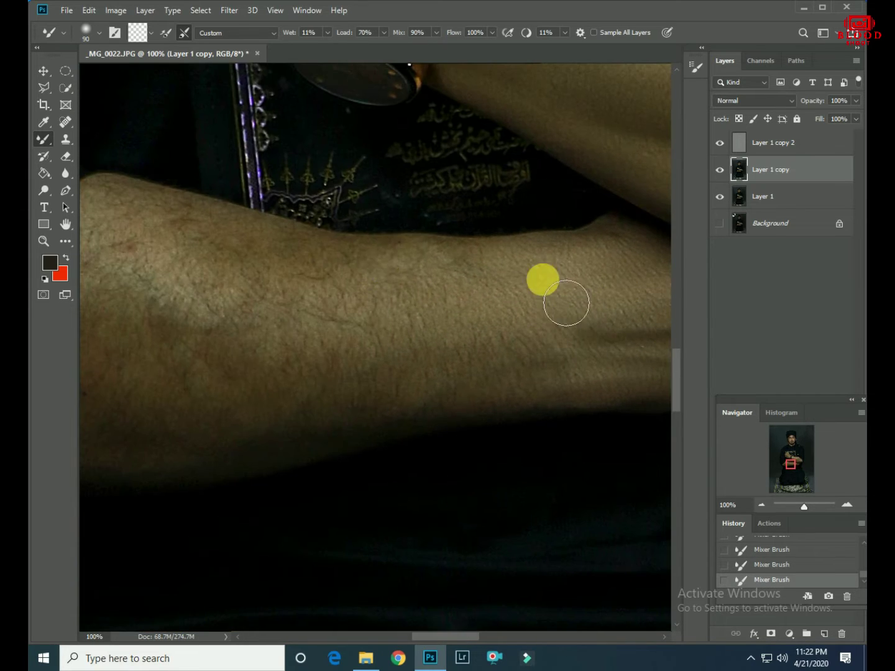
scroll(426, 407, "left", 5)
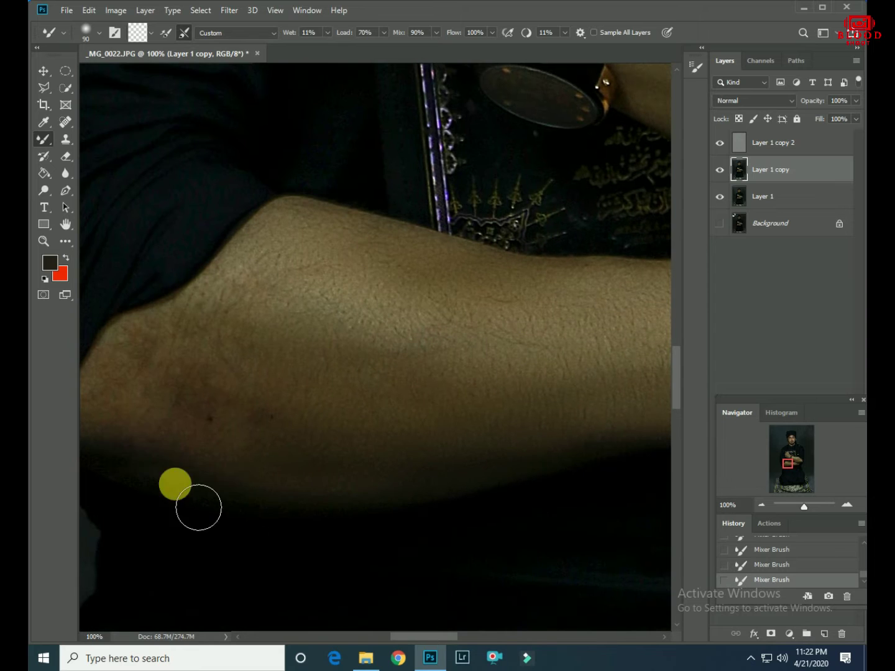
scroll(434, 391, "down", 2)
scroll(405, 296, "down", 2)
scroll(479, 331, "down", 2)
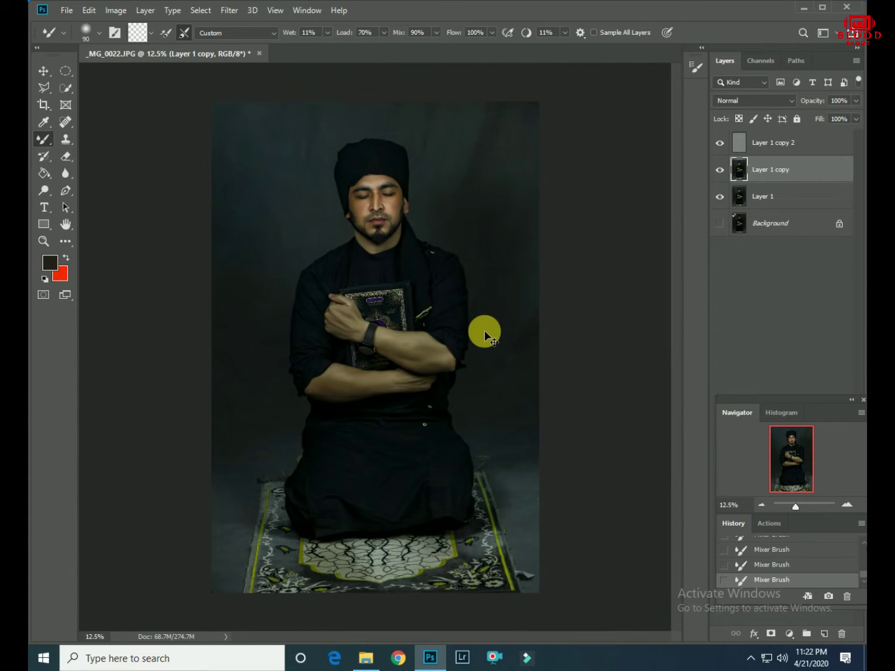
scroll(501, 342, "down", 1)
Merge the visible layers into one, then hide it to compare with the original.
scroll(530, 348, "up", 1)
scroll(538, 367, "up", 1)
scroll(529, 367, "up", 1)
scroll(490, 373, "up", 2)
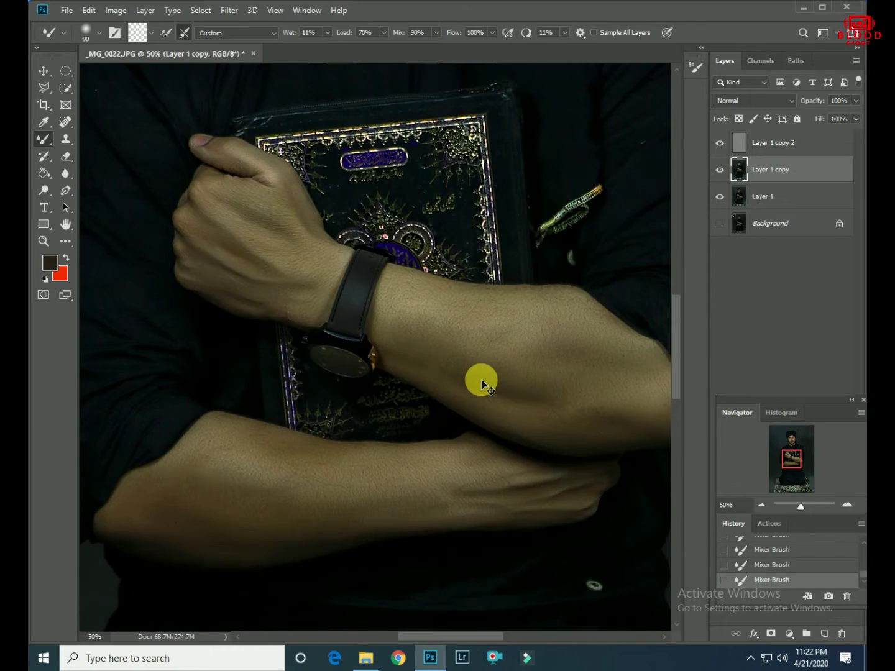
scroll(482, 376, "up", 1)
left_click_drag(427, 155, 309, 573)
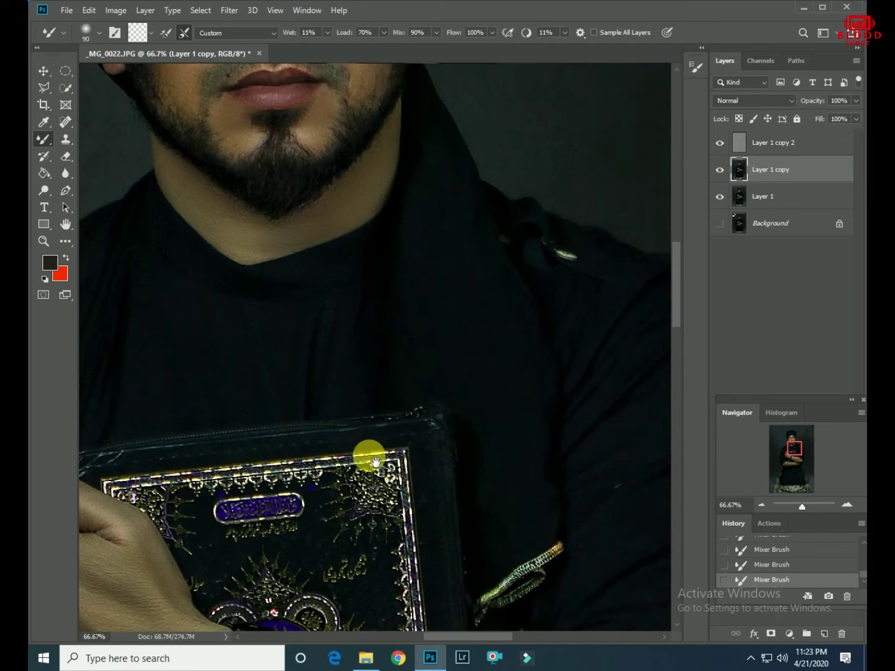
left_click_drag(370, 459, 340, 642)
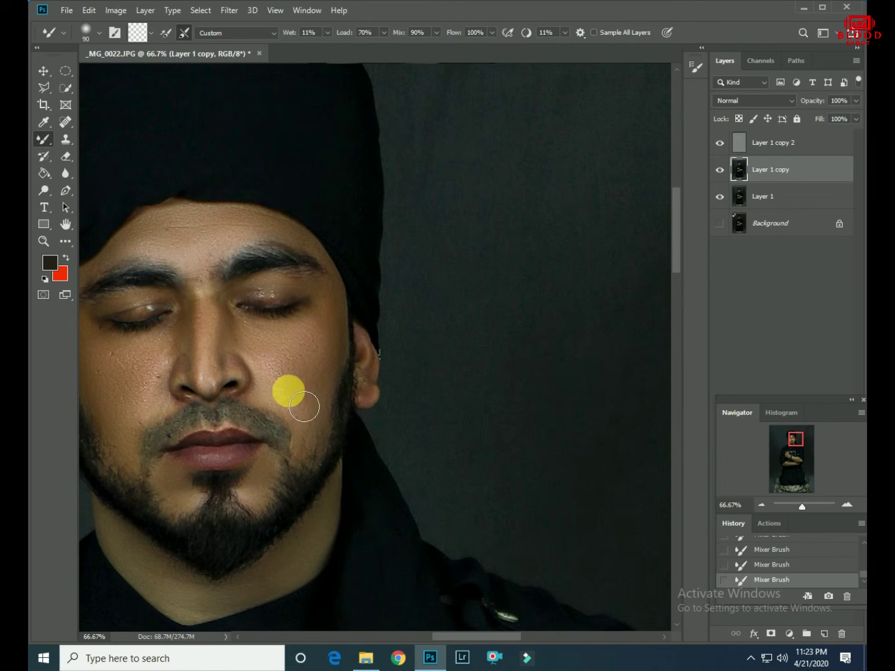
scroll(372, 380, "down", 5)
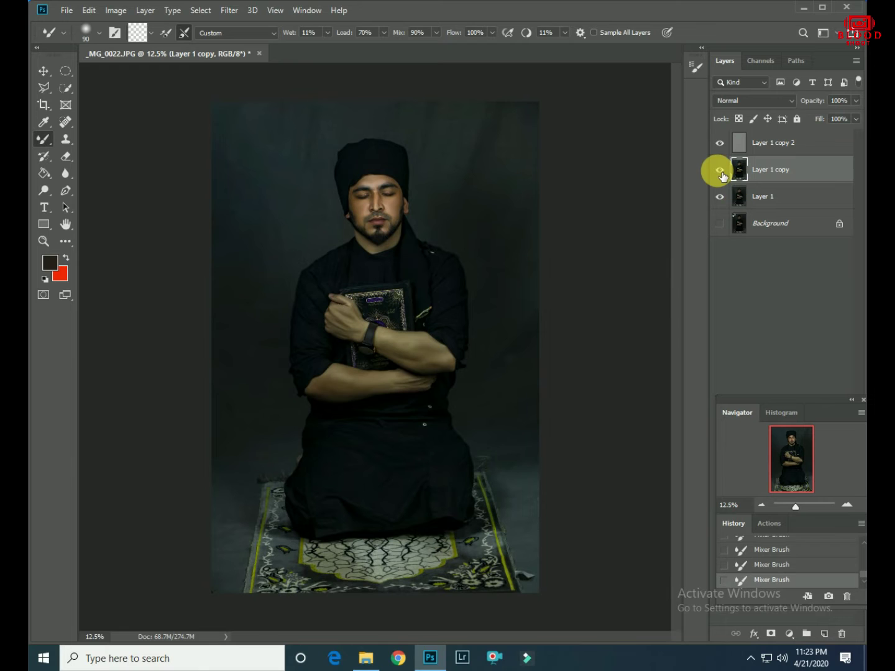
right_click(790, 174)
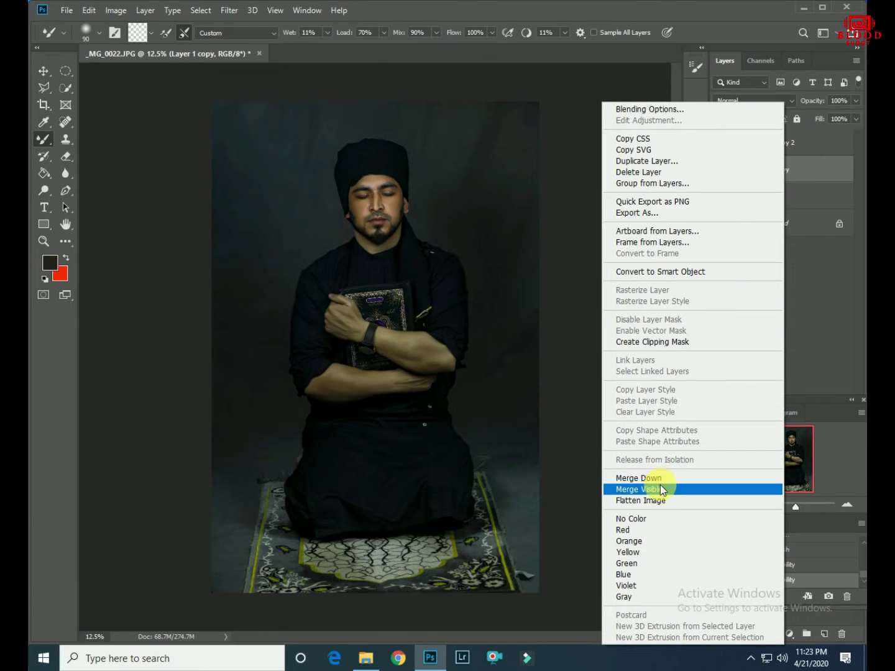
left_click(660, 488)
left_click(723, 144)
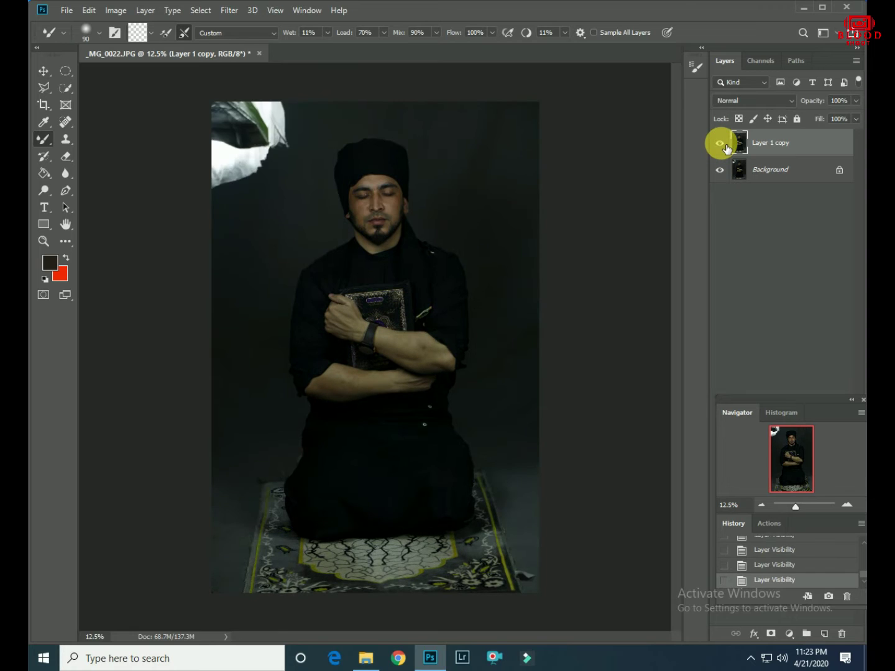
Show the retouched layer again and zoom in on the man's face.
left_click(722, 144)
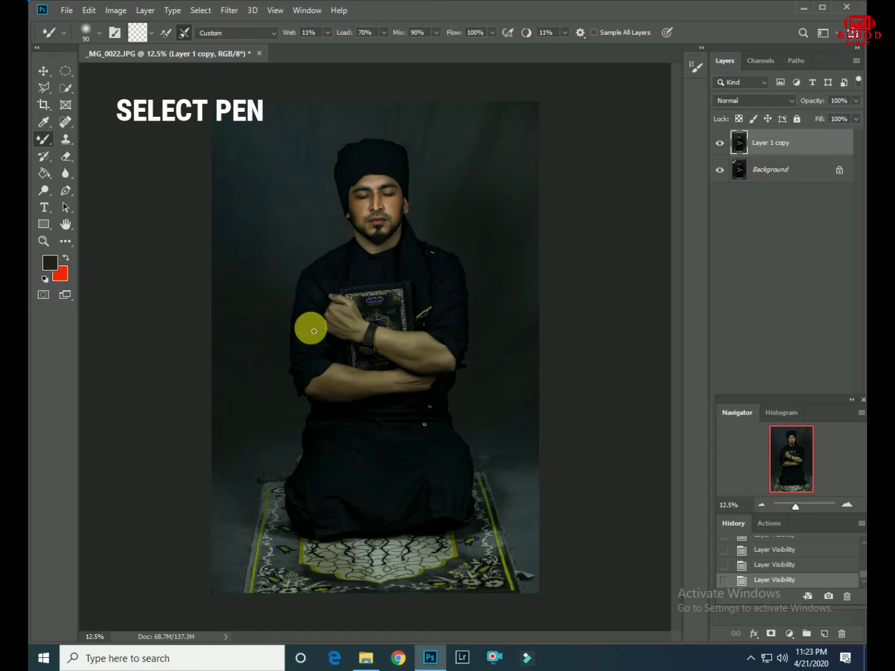
left_click(62, 91)
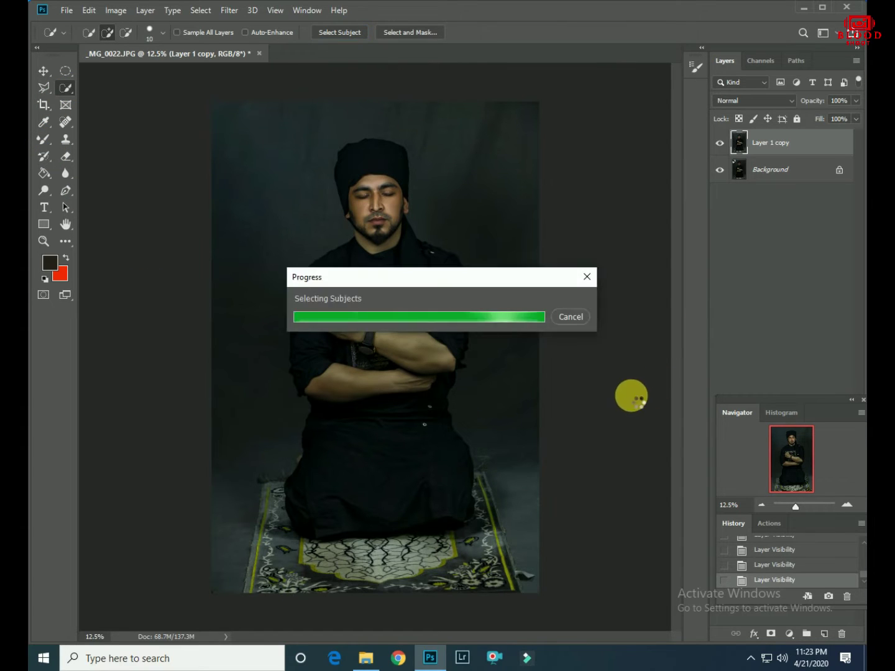
key("ctrl+plus")
key("ctrl+plus")
key("ctrl+plus")
key("ctrl+plus")
key("ctrl+plus")
scroll(386, 531, "up", 5)
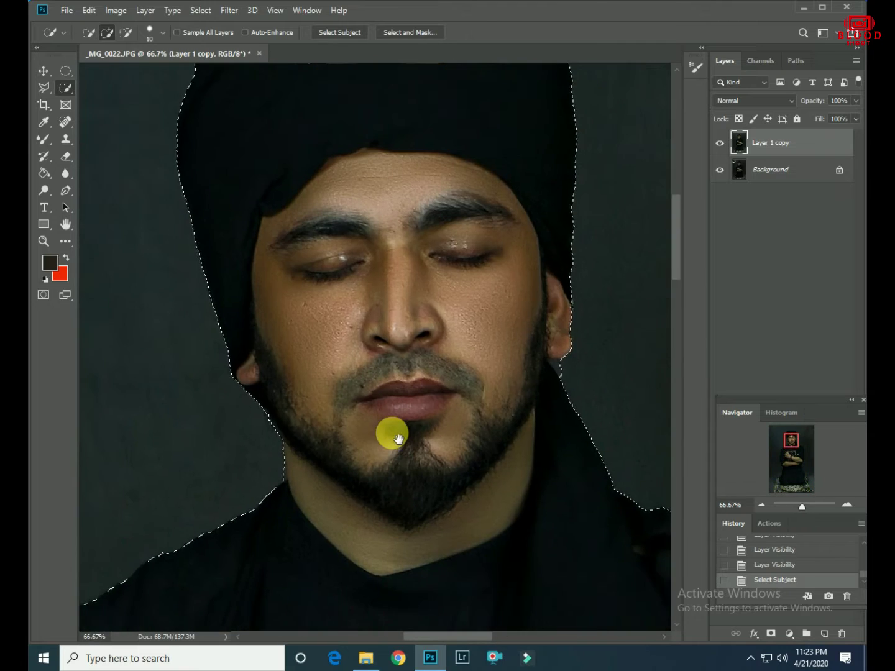
mouse_move(389, 428)
left_mouse_down()
mouse_move(369, 535)
mouse_move(379, 419)
left_mouse_up()
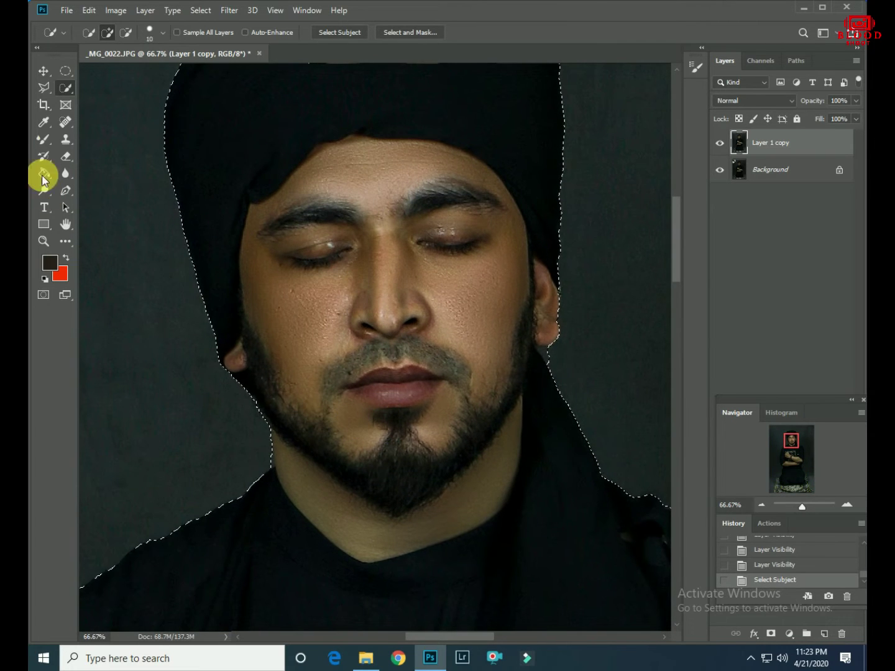
Trace the Polygonal Lasso selection along the man's jaw, shoulder and elbow.
left_click(43, 87)
left_click(215, 441)
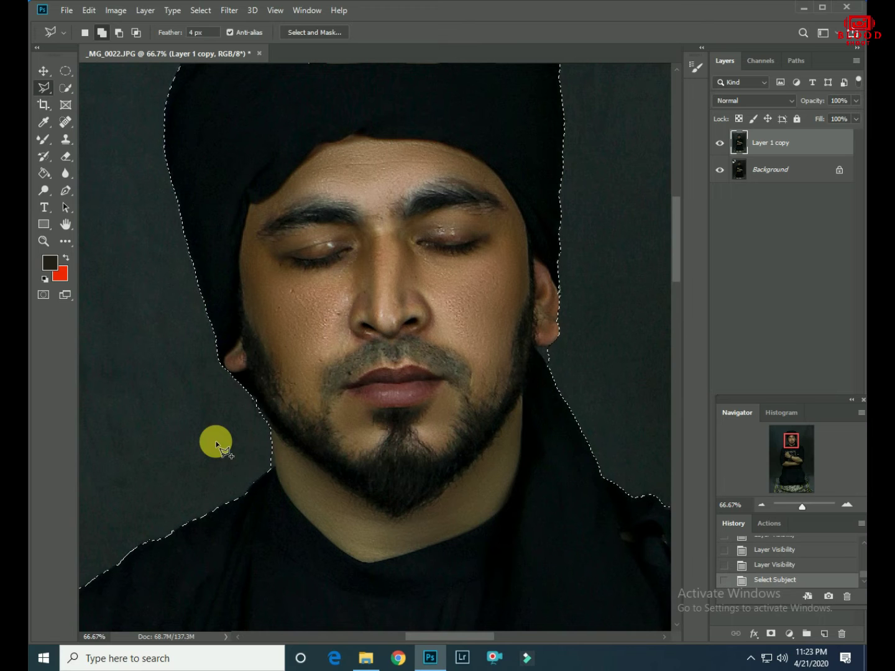
left_click(259, 471)
left_click(270, 429, "alt")
left_click(255, 399)
left_click_drag(552, 368, 450, 390)
left_click(437, 366)
scroll(519, 300, "down", 5)
scroll(535, 296, "down", 5)
left_click(579, 345)
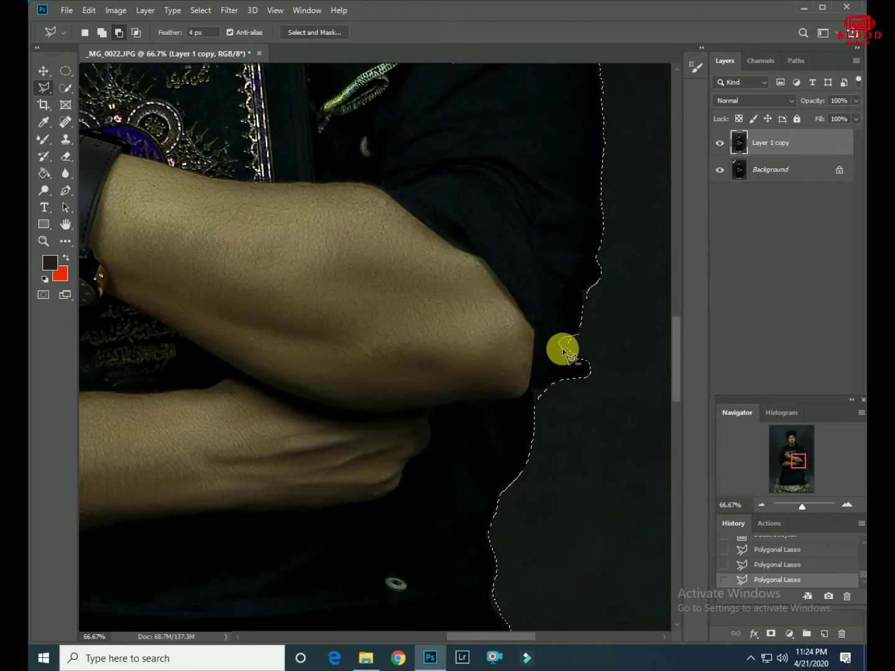
scroll(535, 405, "down", 5)
Add the rug beneath him to the selection by outlining its bottom and left edges.
key("alt")
scroll(529, 299, "down", 10)
scroll(528, 300, "right", 5)
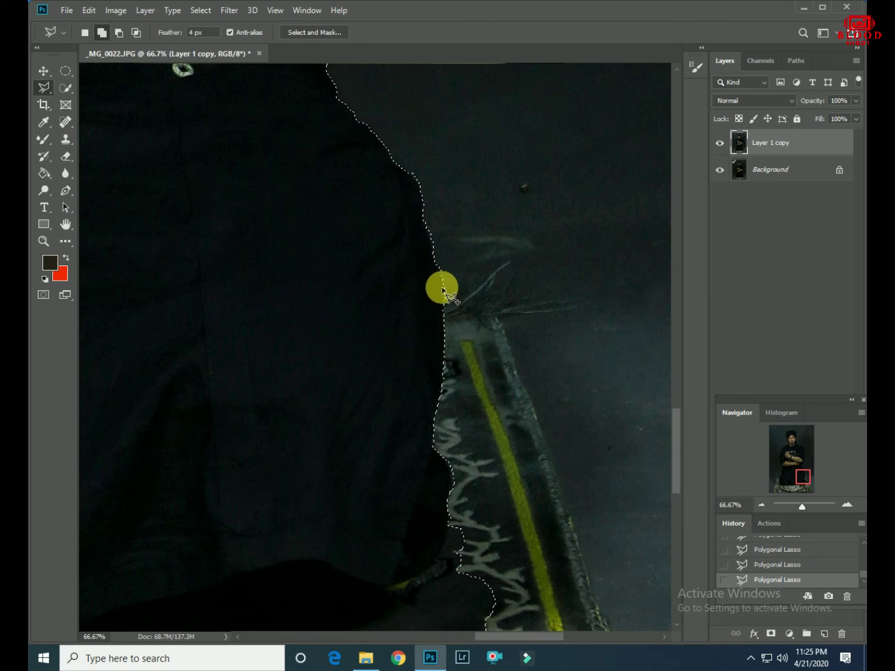
left_click_drag(538, 411, 448, 235)
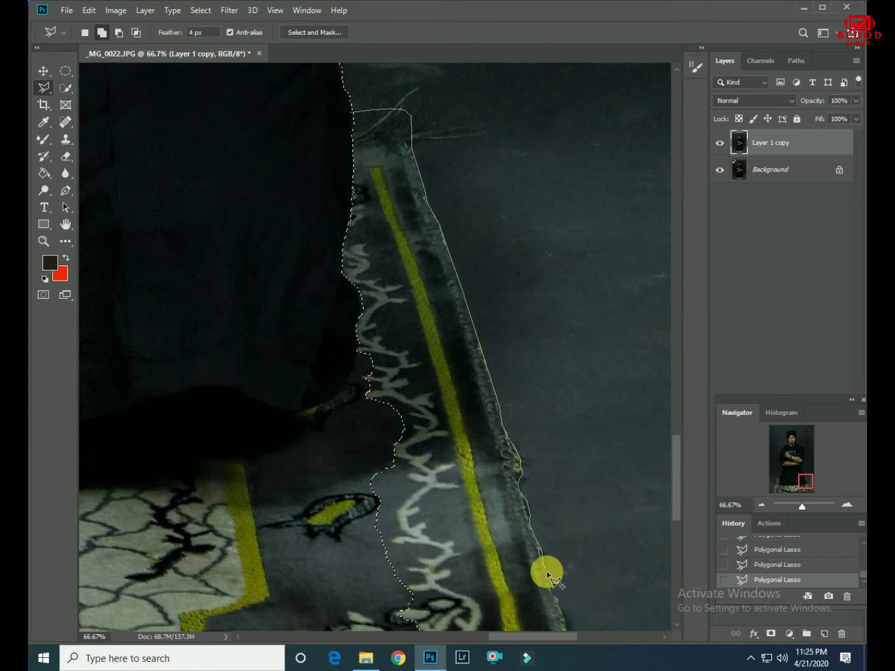
left_click_drag(544, 565, 410, 250)
left_click(462, 431)
left_click(453, 480)
left_click(218, 522)
left_click(183, 450)
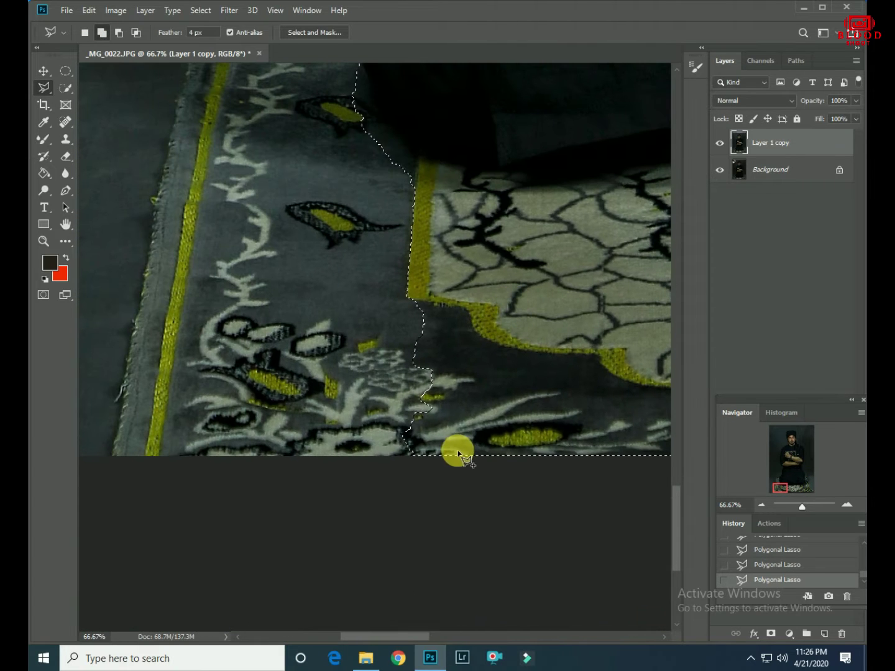
left_click(455, 451)
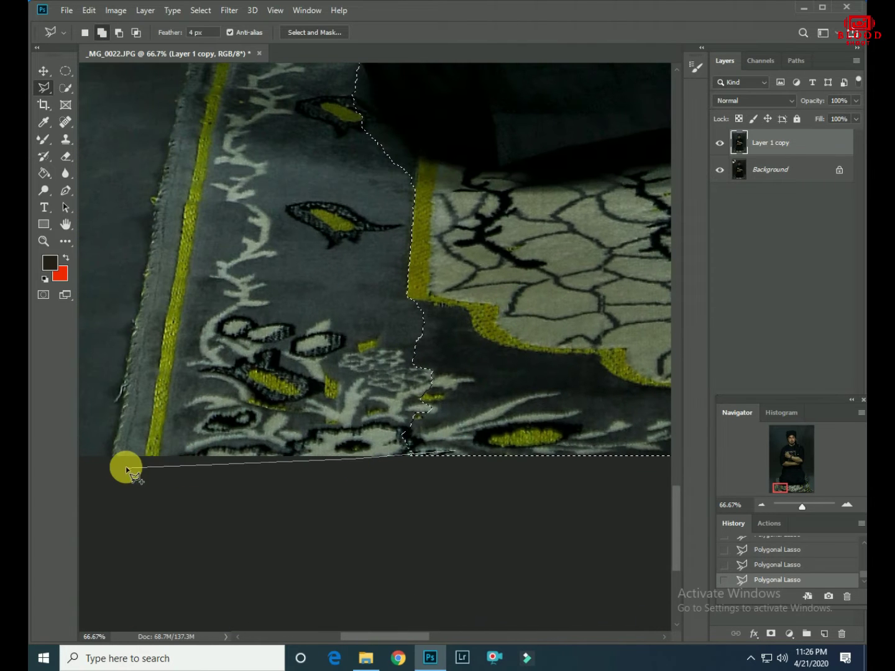
left_click(153, 214)
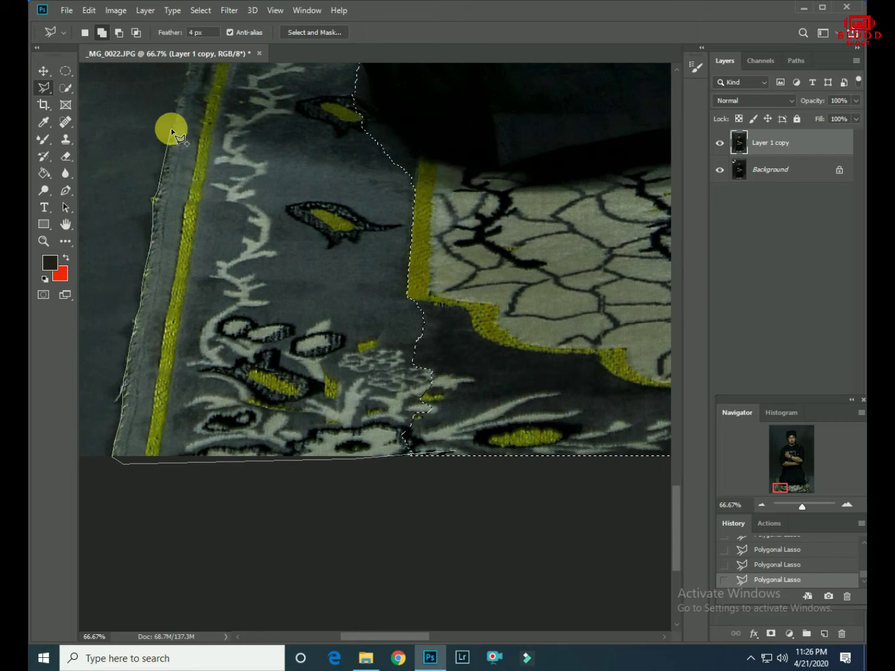
left_click_drag(170, 128, 209, 454)
left_click(249, 206)
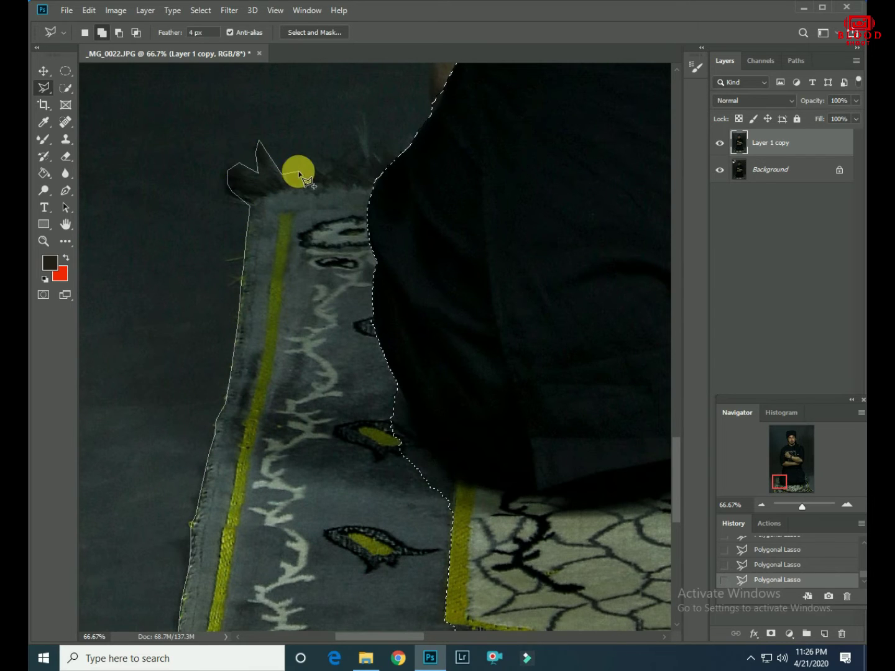
left_click(450, 463)
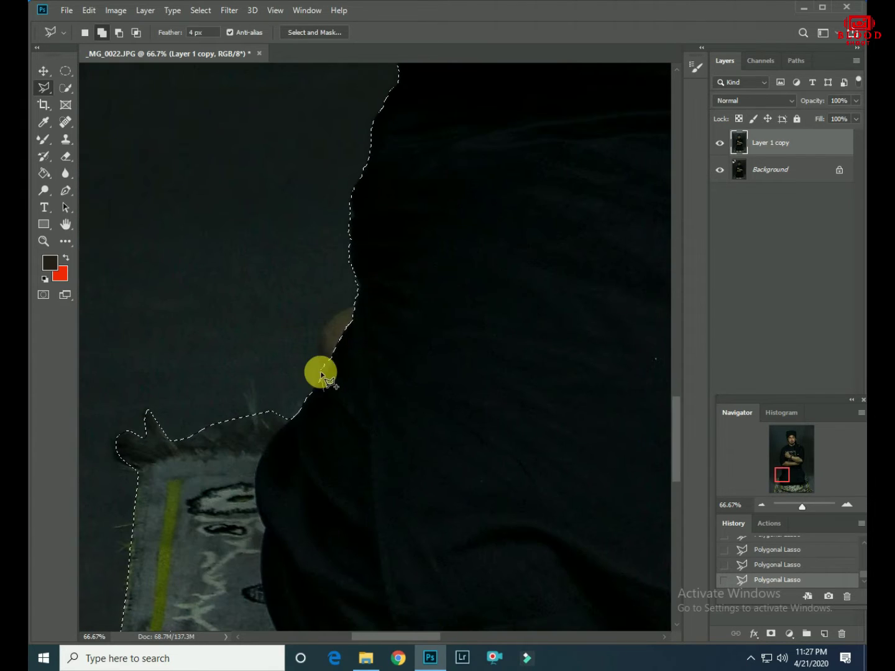
scroll(330, 312, "up", 3)
scroll(358, 410, "up", 3)
scroll(378, 422, "up", 3)
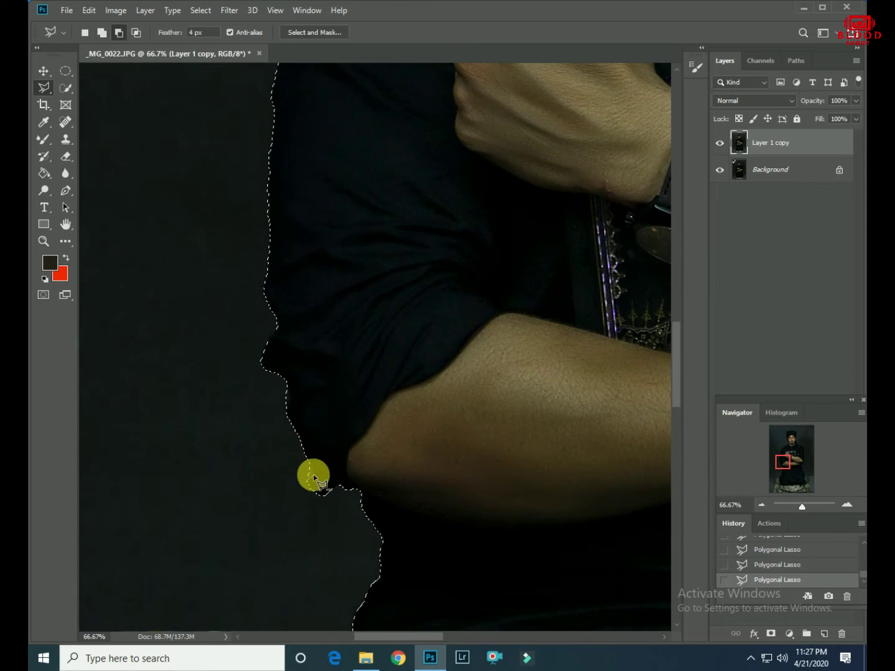
scroll(316, 504, "up", 5)
scroll(329, 509, "up", 5)
scroll(372, 441, "up", 3)
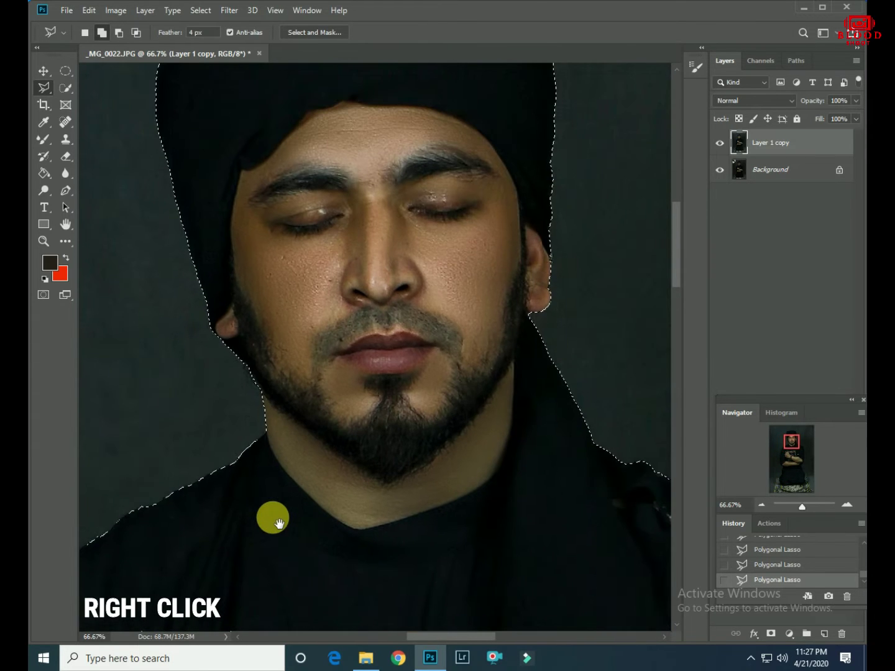
Feather the figure selection by 4 pixels.
right_click(374, 217)
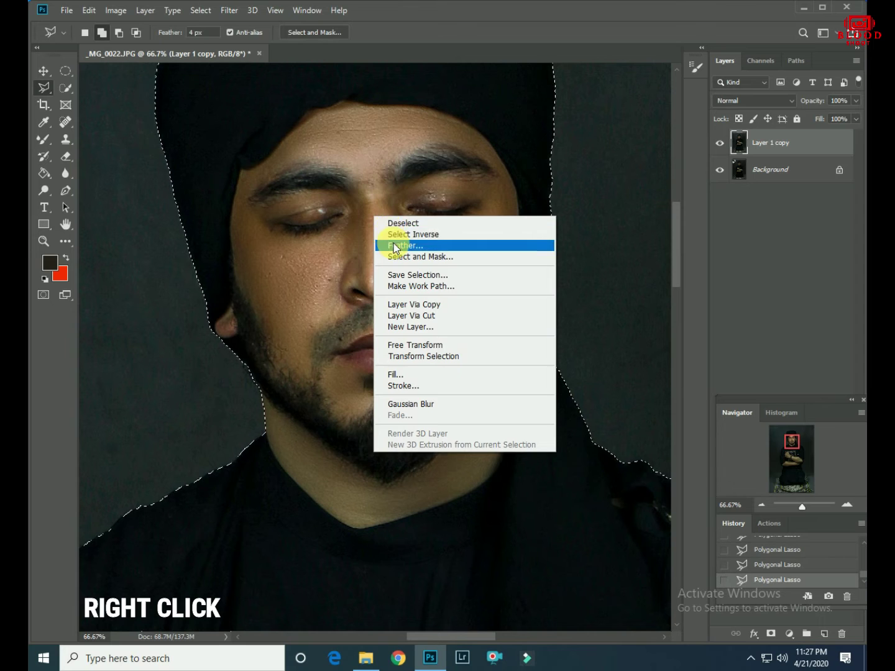
left_click(395, 245)
type("4")
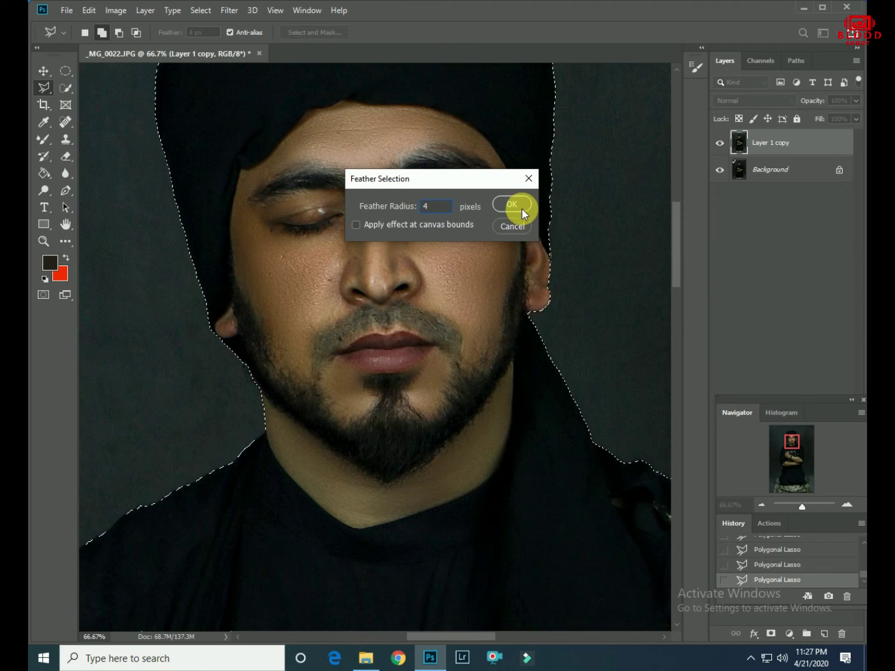
left_click(518, 205)
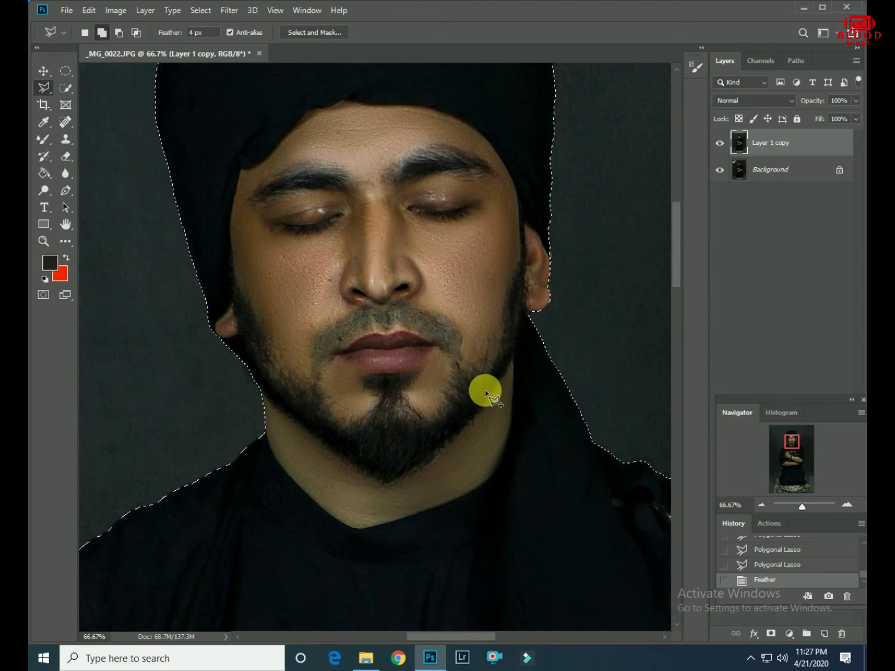
In Select and Mask, refine the edge along the shirt and the rug's fringe.
left_click(338, 34)
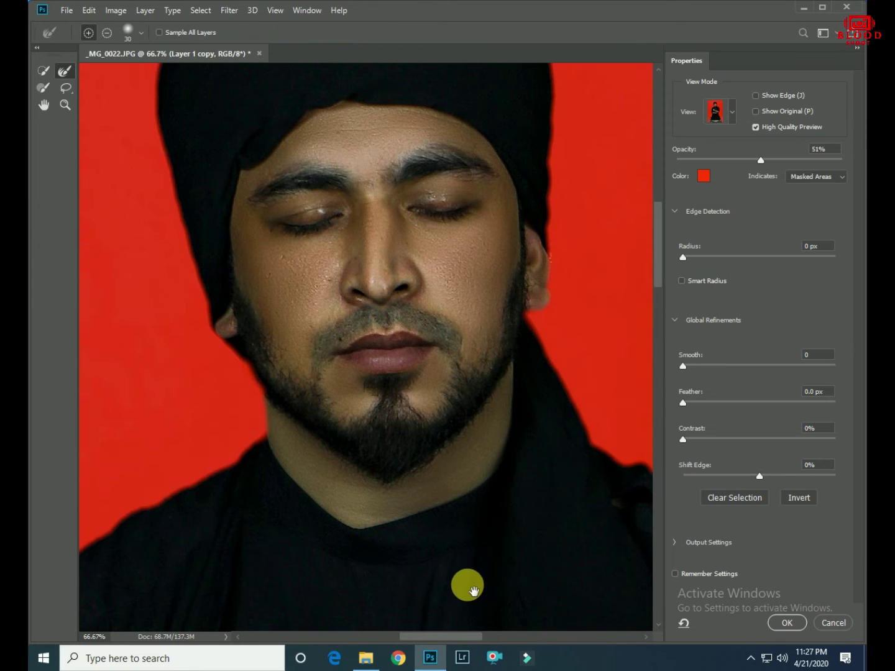
left_click_drag(468, 584, 410, 293)
left_click_drag(337, 297, 274, 87)
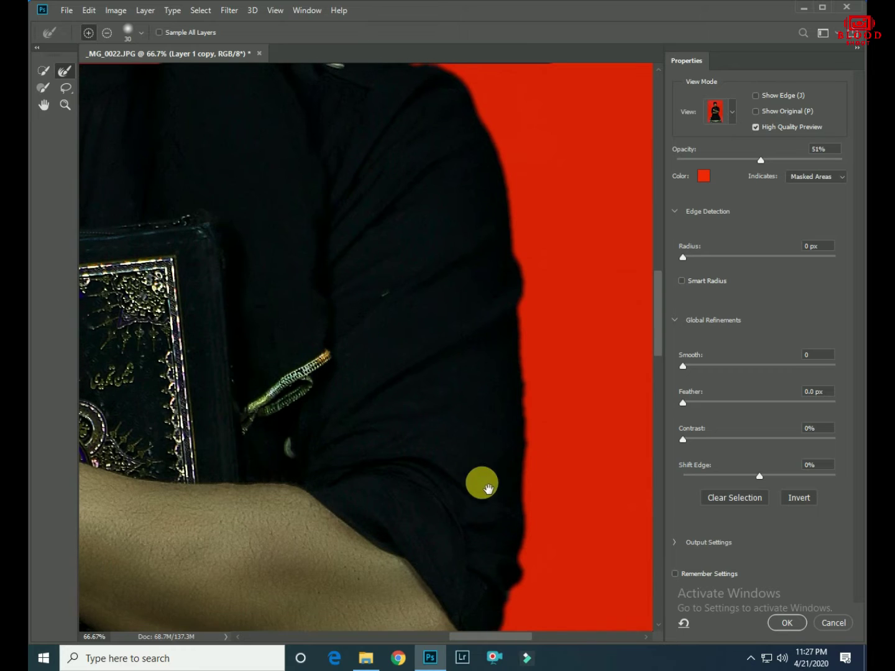
left_click_drag(474, 466, 369, 137)
left_click_drag(327, 542, 389, 194)
left_click_drag(394, 427, 403, 214)
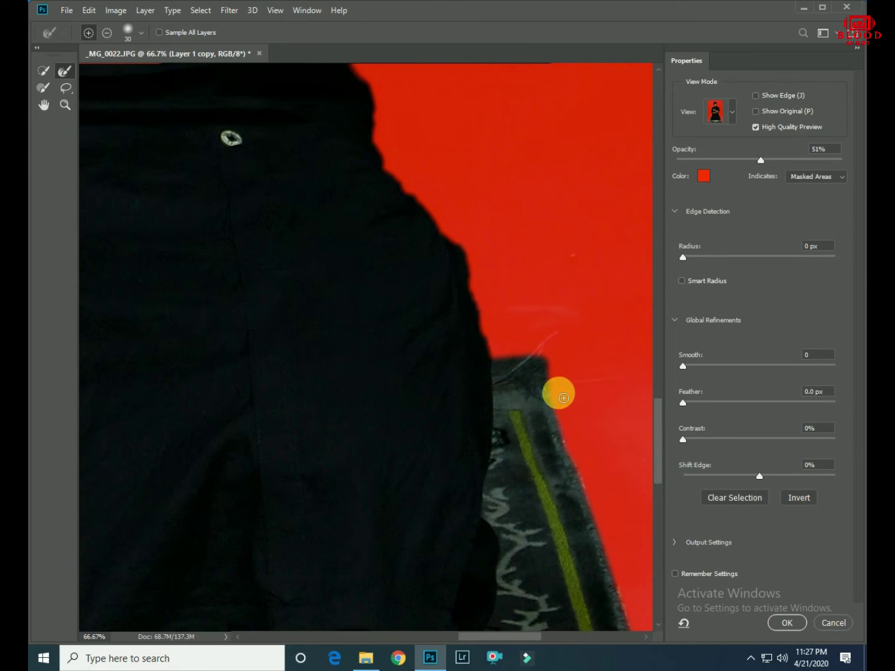
mouse_move(561, 395)
left_mouse_down()
mouse_move(540, 342)
mouse_move(551, 352)
mouse_move(601, 353)
mouse_move(579, 381)
left_mouse_up()
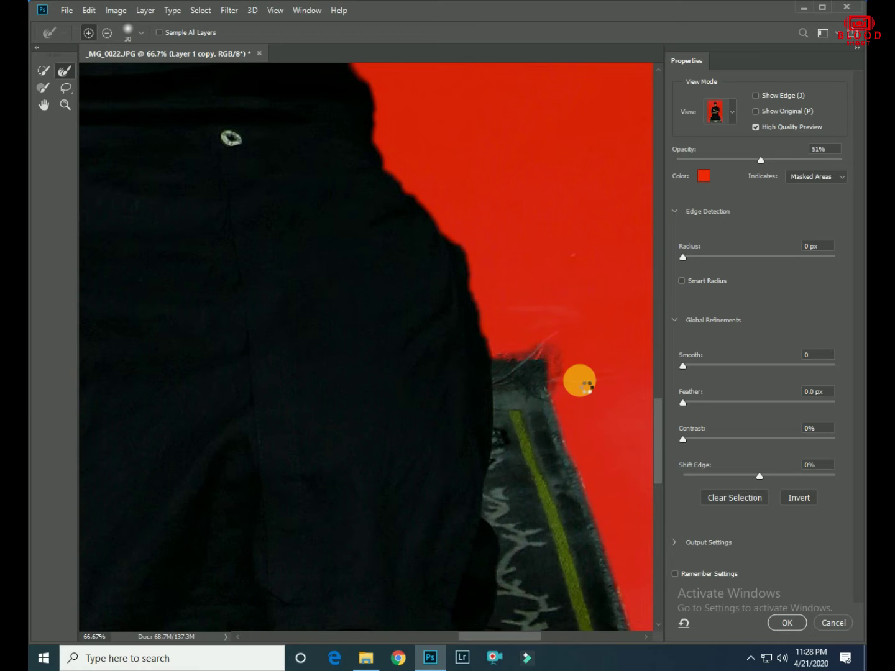
left_click_drag(579, 380, 529, 352)
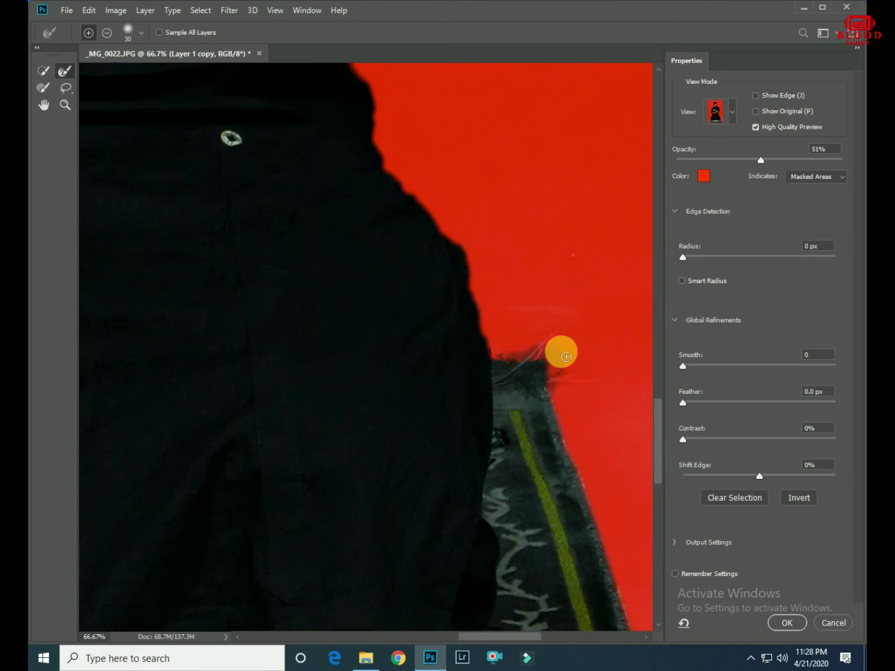
scroll(372, 414, "left", 5)
mouse_move(240, 430)
left_mouse_down()
mouse_move(343, 405)
mouse_move(328, 445)
mouse_move(361, 423)
left_mouse_up()
left_click(788, 623)
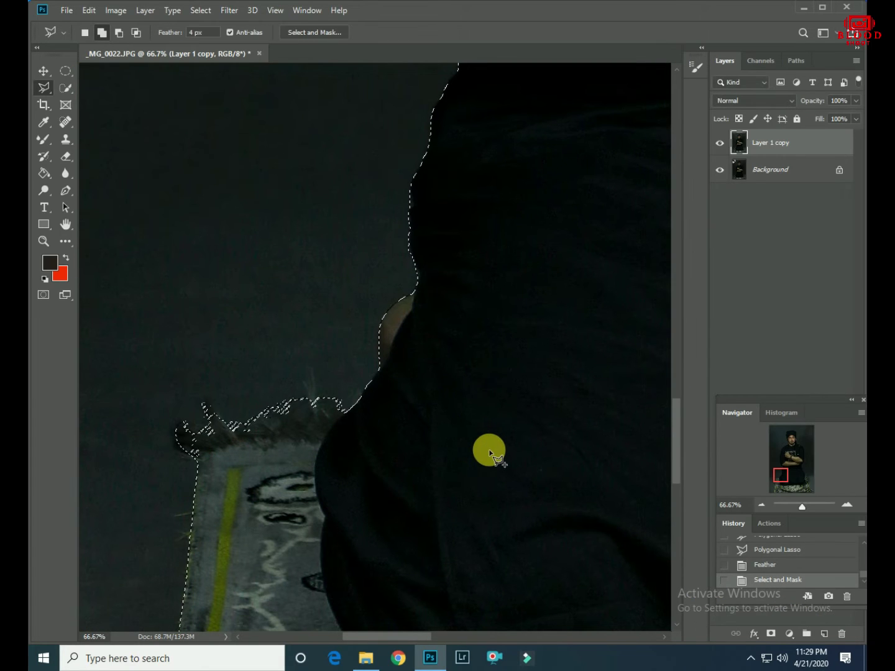
Copy the selected man onto a new layer, viewing the whole photo.
key("ctrl+minus")
key("ctrl+minus")
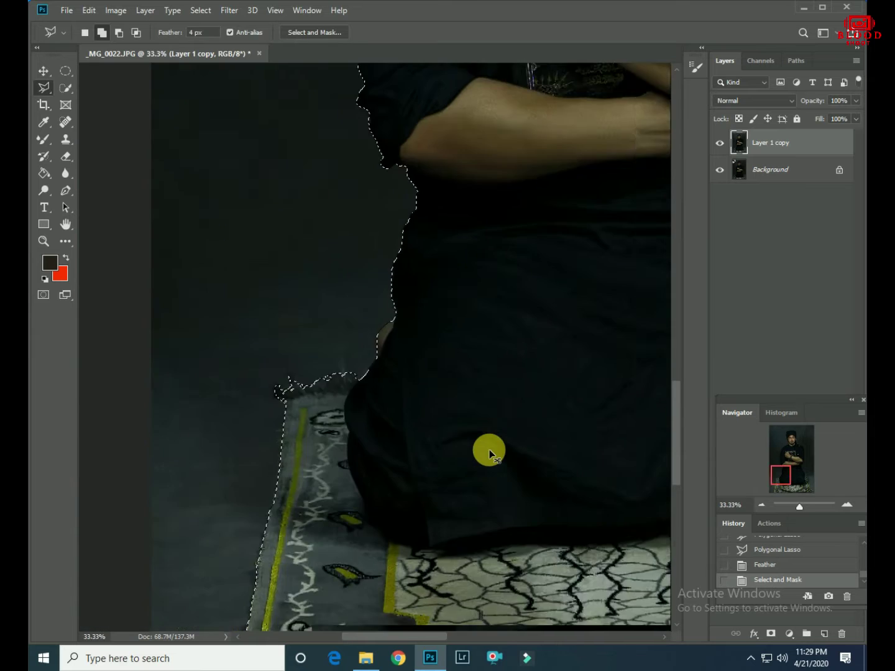
key("ctrl+minus")
key("ctrl+minus")
key("ctrl+minus")
key("ctrl+shift+alt+n")
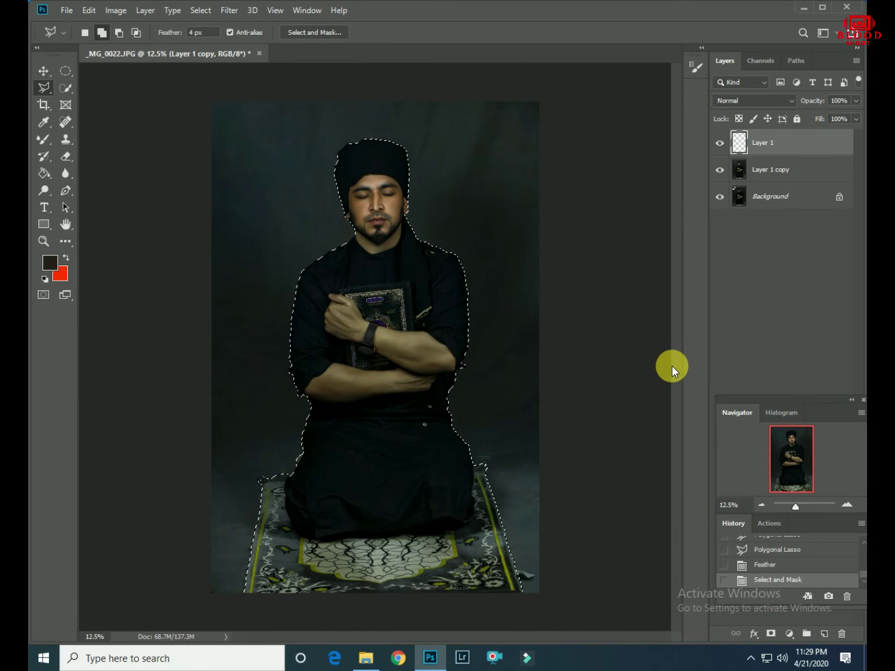
left_click(719, 171)
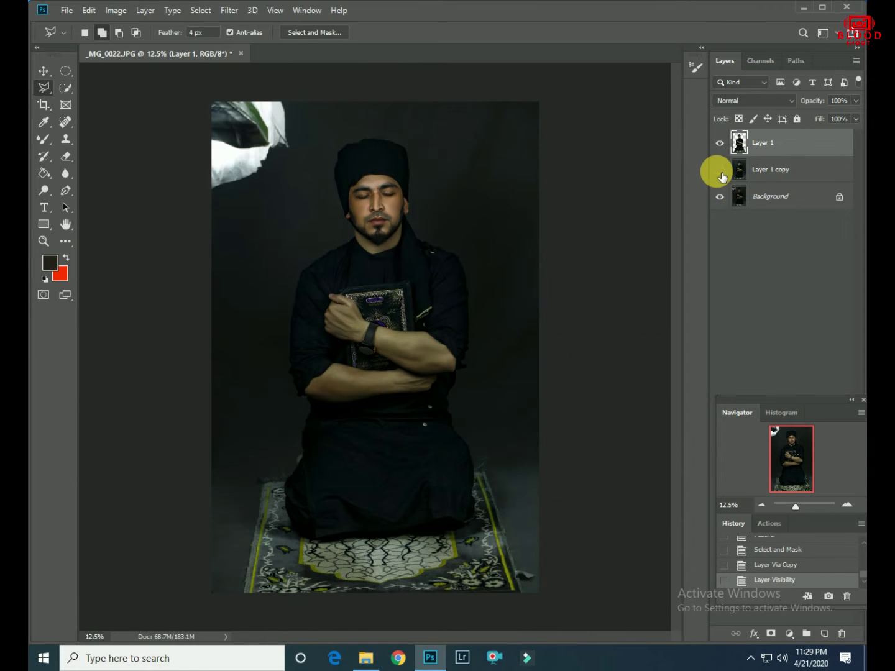
left_click(719, 171)
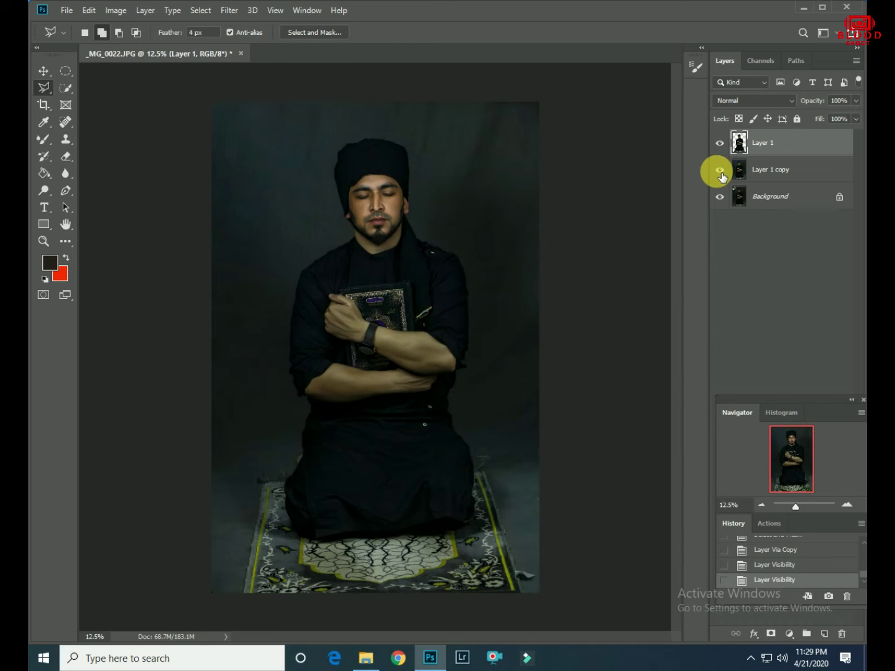
left_click(720, 172)
Compare the transparent cut-out against its backdrop, select Layer 1 copy, and minimise Photoshop.
left_click(720, 170)
left_click(721, 170)
left_click(721, 171)
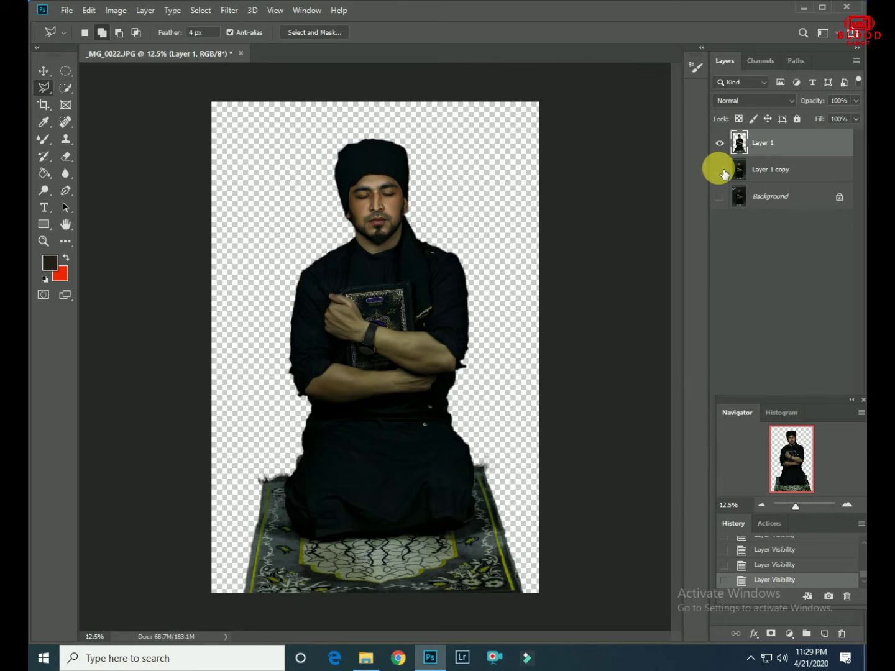
left_click(721, 171)
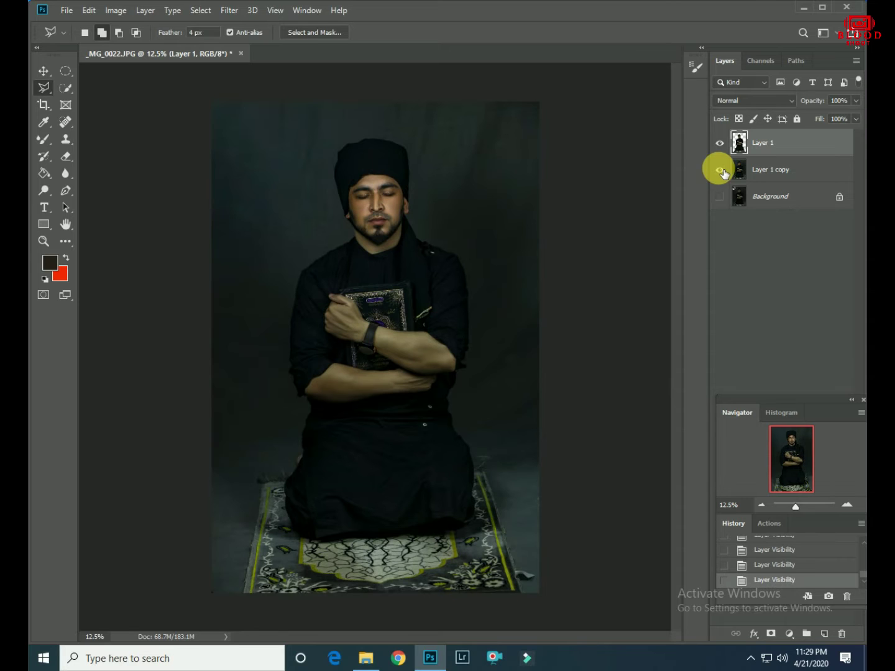
left_click(789, 173)
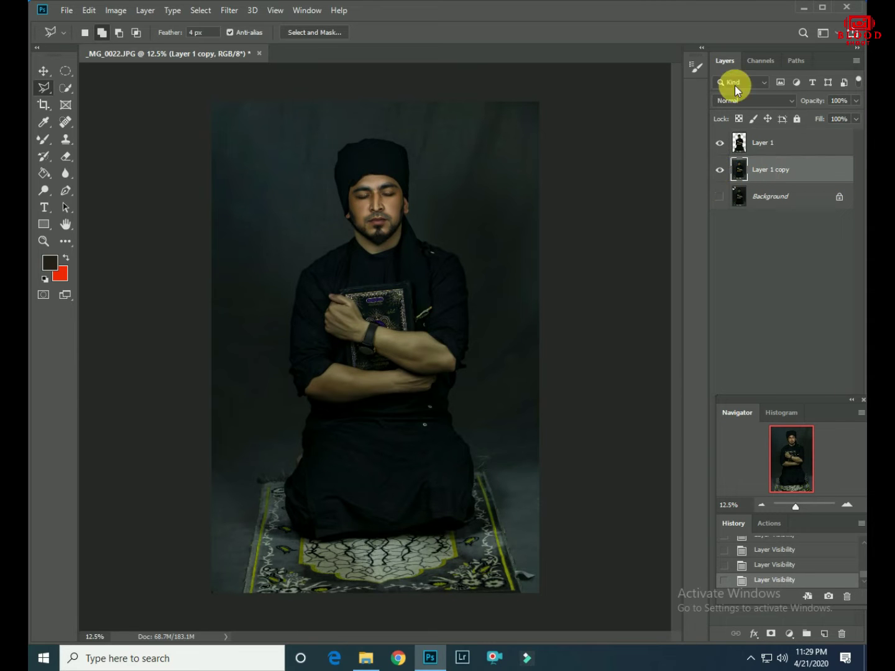
left_click(797, 10)
Place the IMG_1018 mosque photo on the canvas, scaled up to cover it.
left_click_drag(214, 258, 429, 661)
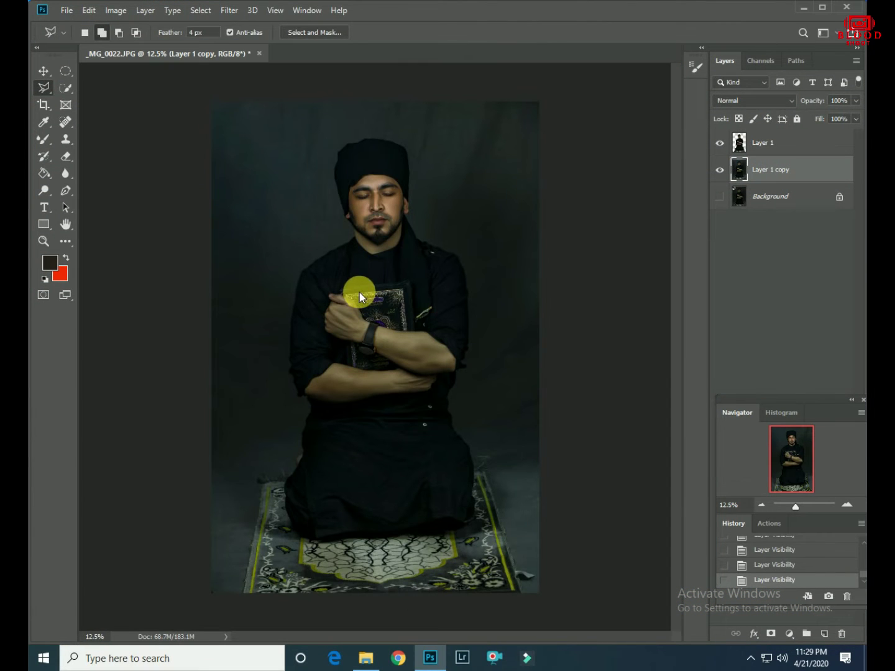
left_click_drag(428, 660, 405, 314)
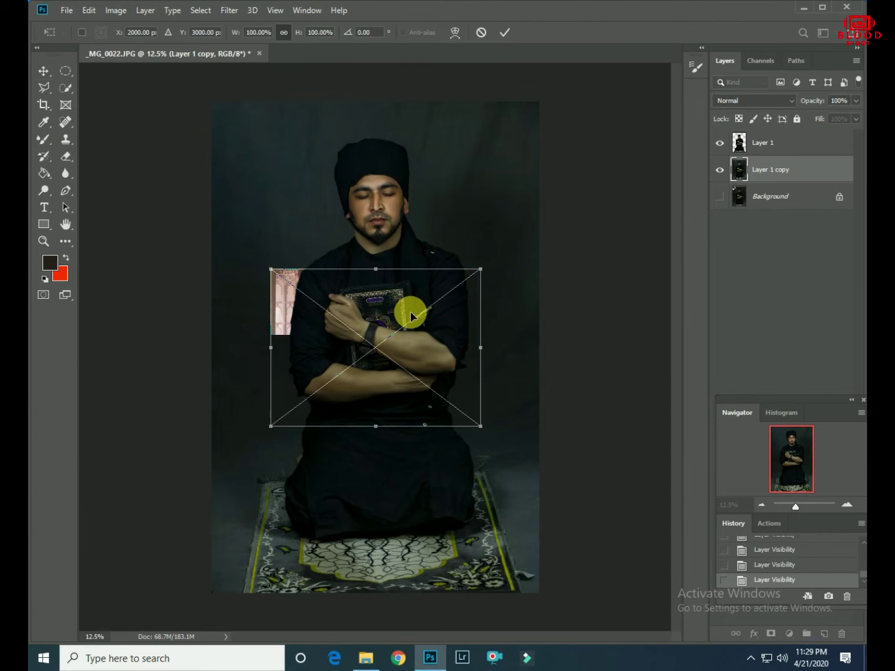
left_click_drag(480, 428, 586, 504)
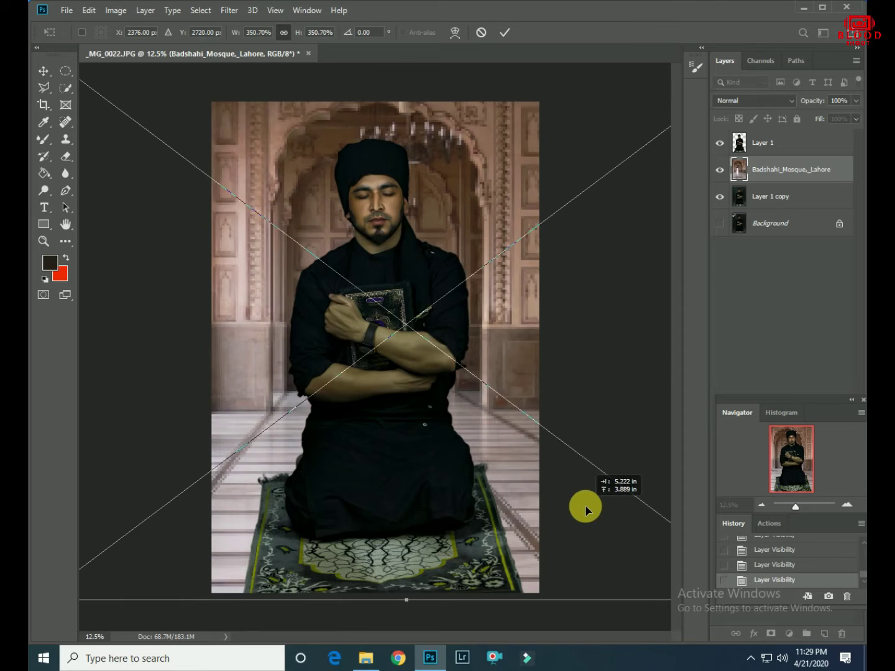
key("ctrl+minus")
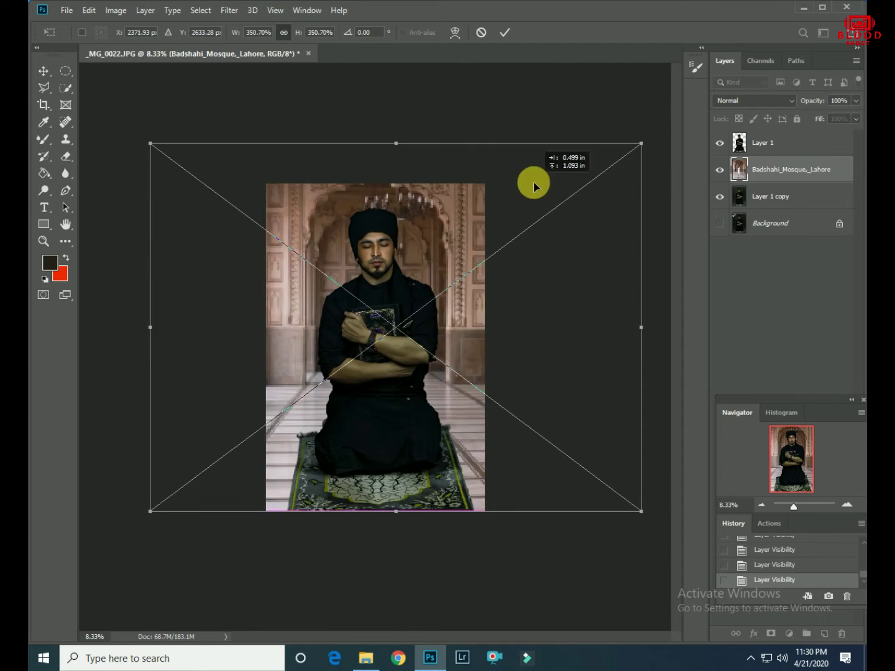
left_click_drag(534, 185, 571, 258)
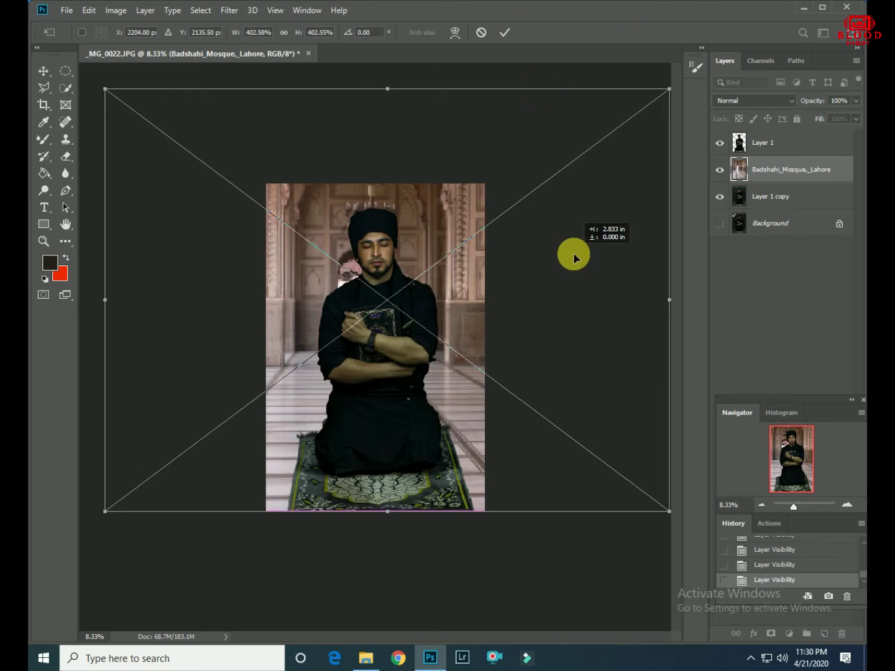
key("Return")
key("l")
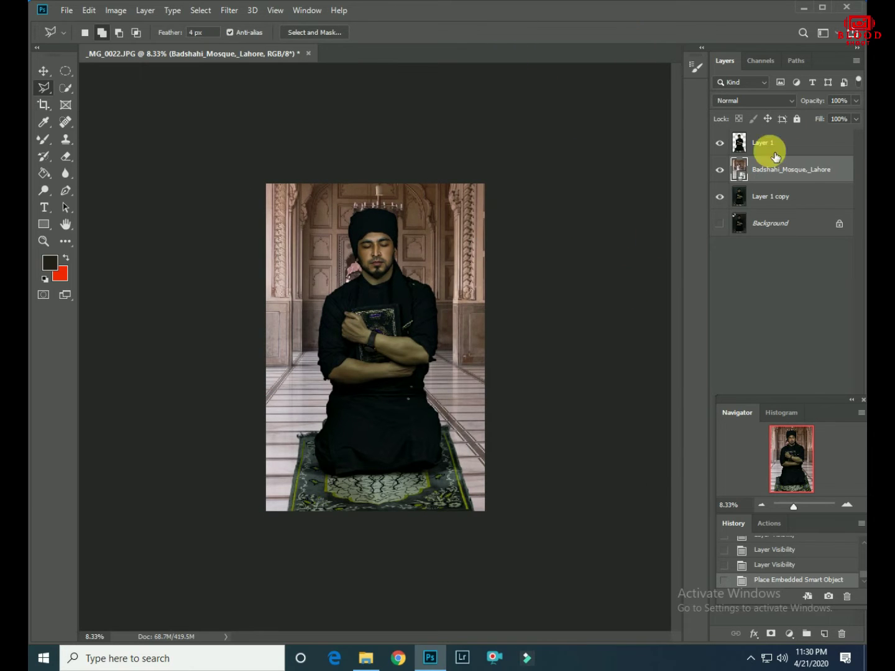
Blend the mosque layer as Lighter Color and lower its fill to about 21%.
left_click(753, 100)
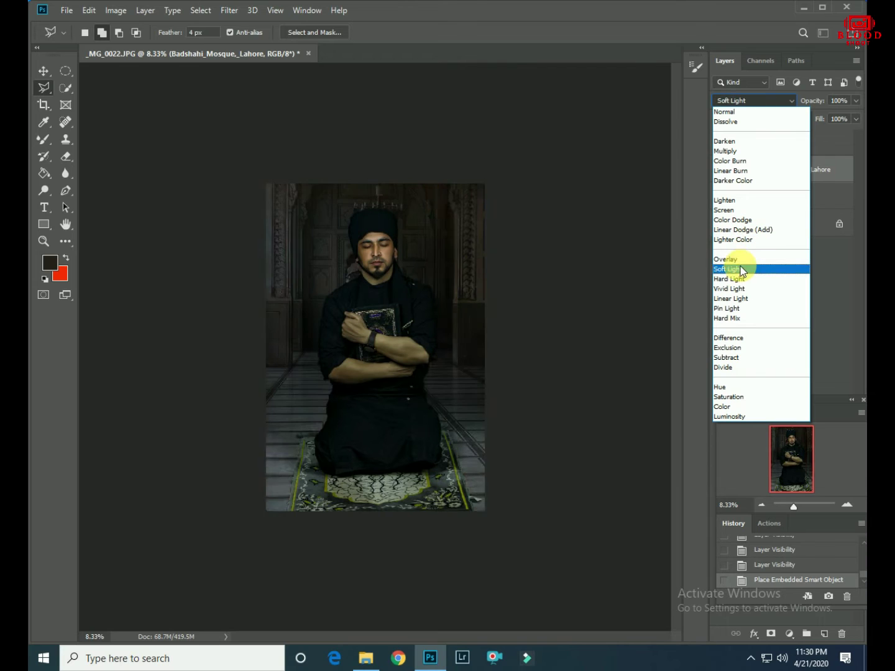
left_click(732, 240)
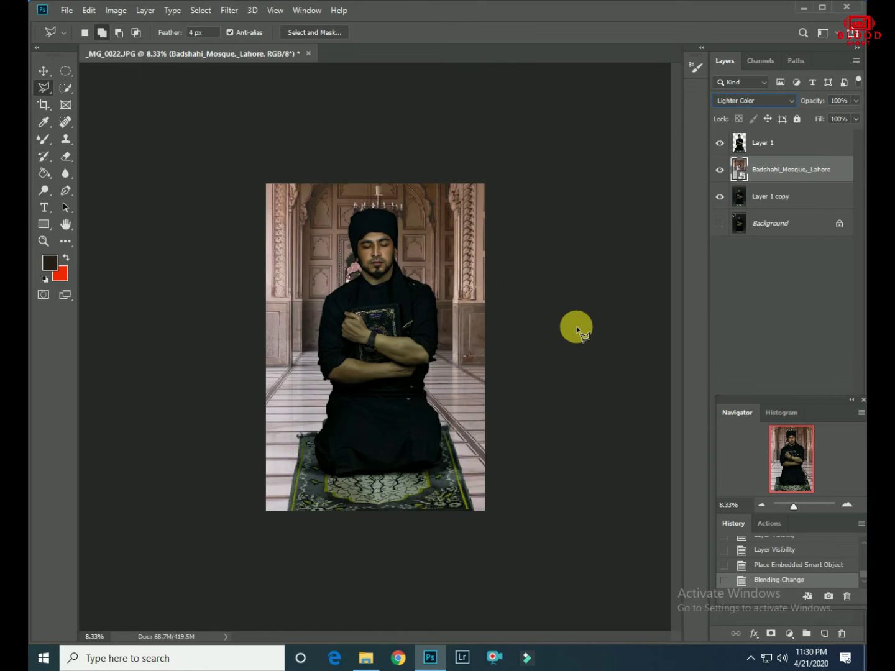
key("ctrl+plus")
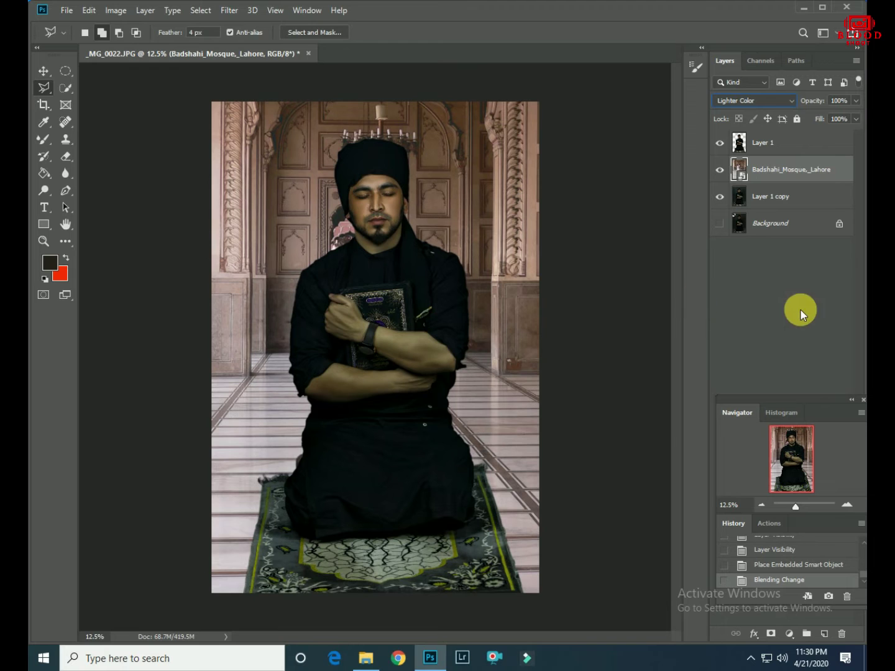
left_click_drag(845, 135, 817, 141)
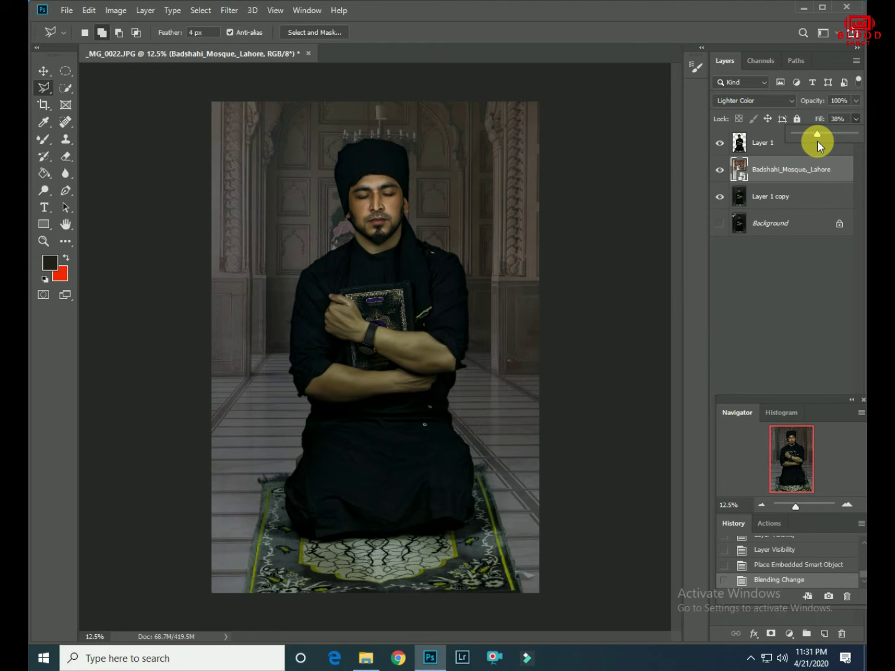
left_click_drag(818, 142, 806, 143)
Finish the mosque fade, then apply Camera Raw to Layer 1: Exposure +0.45, Shadows +100.
left_click_drag(817, 142, 813, 143)
left_click(776, 147)
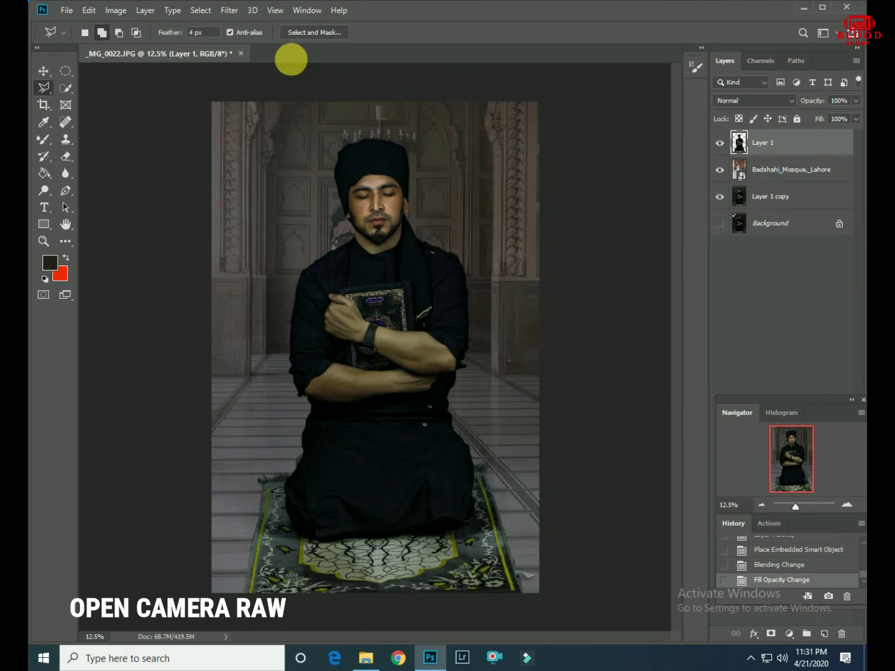
left_click(236, 11)
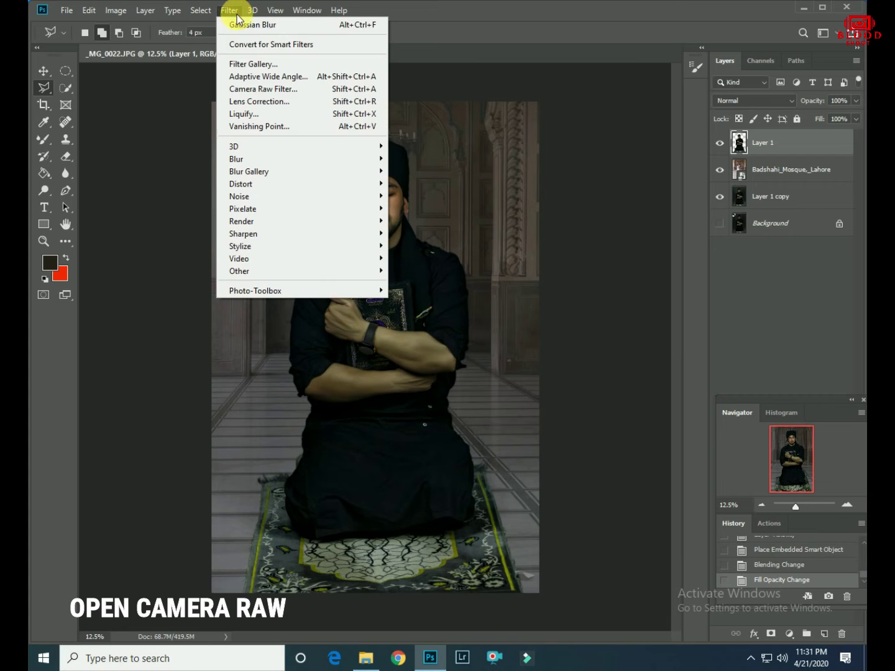
left_click(266, 89)
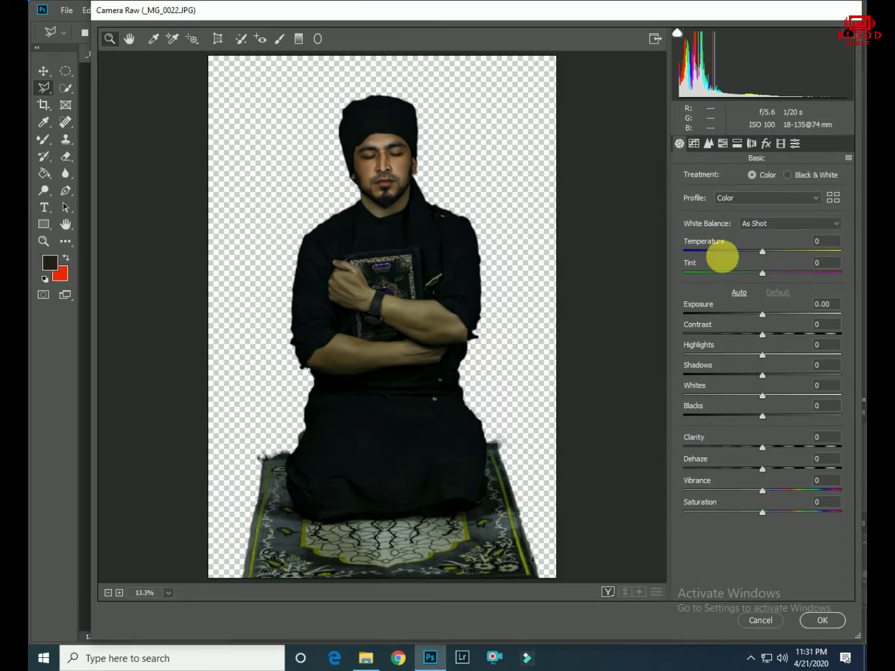
left_click_drag(764, 312, 771, 309)
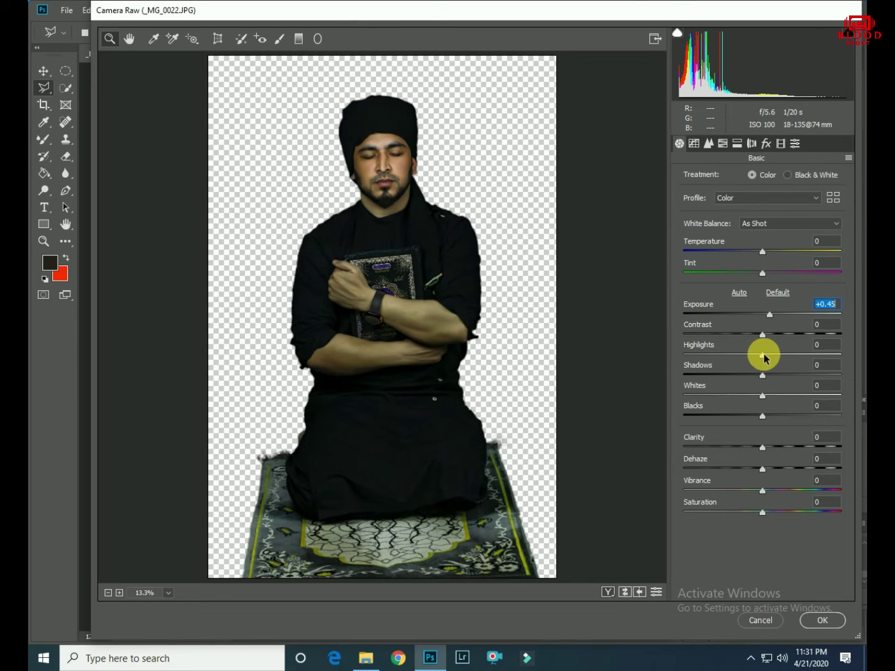
mouse_move(751, 356)
left_mouse_down()
mouse_move(774, 350)
mouse_move(859, 368)
left_mouse_up()
key("Tab")
key("Return")
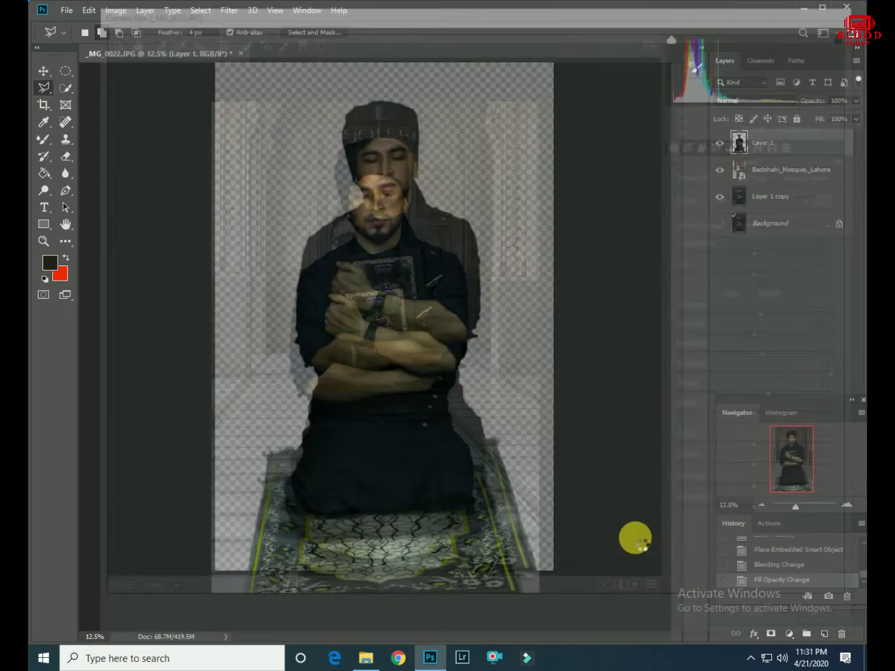
left_click(719, 143)
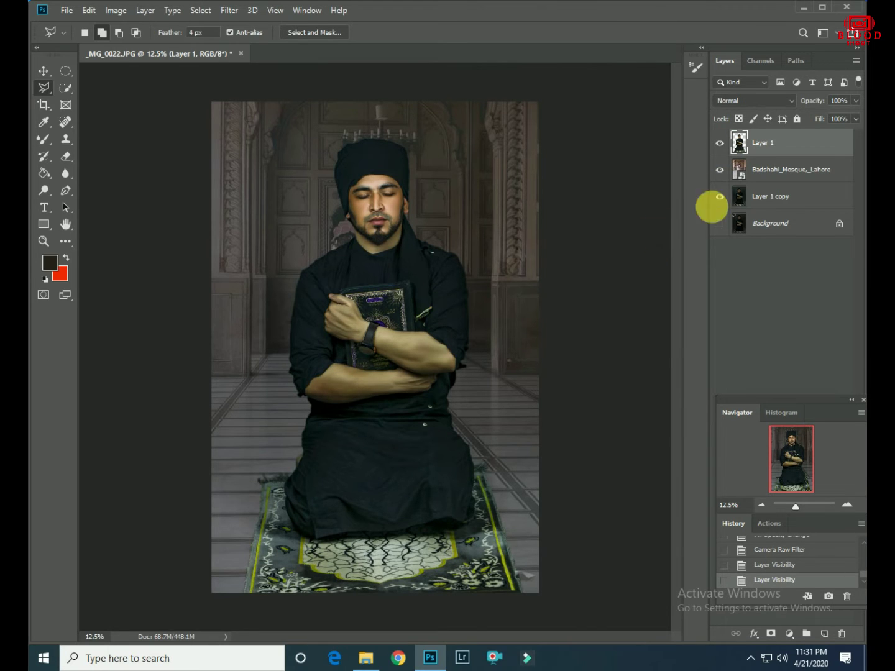
left_click(758, 204)
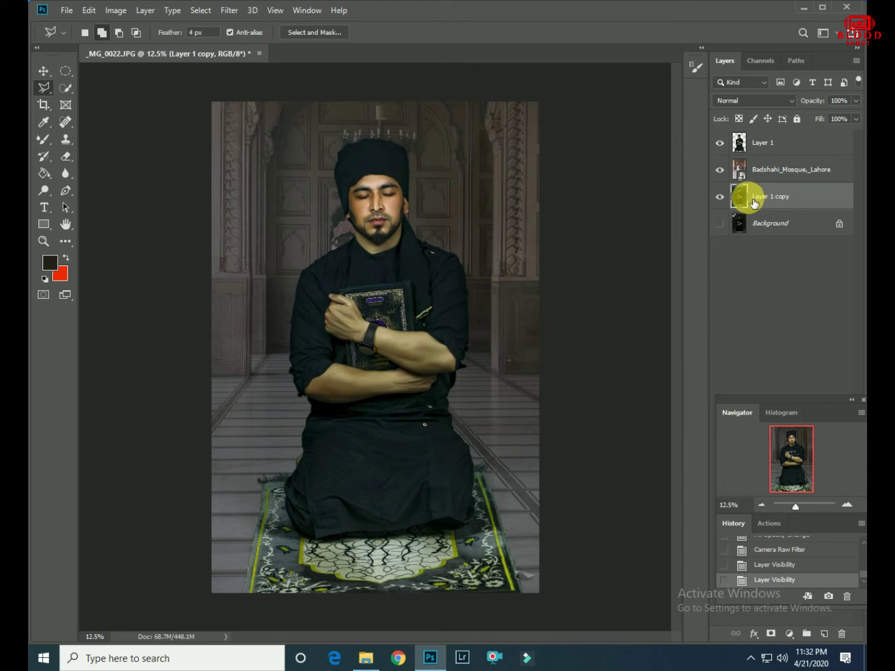
Copy everything around the man from Layer 1 copy onto a new Layer 2.
left_click(739, 143, "ctrl")
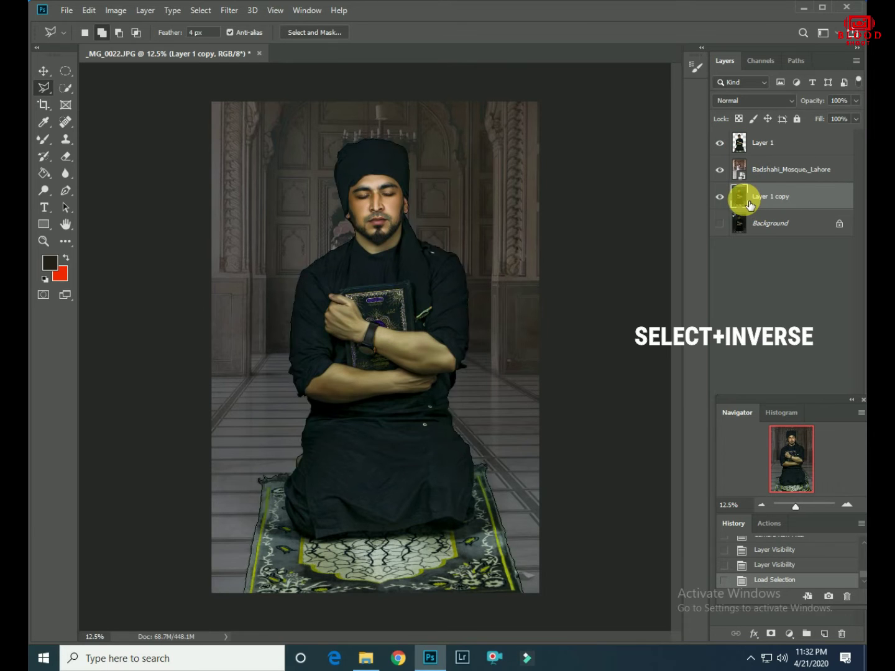
left_click(202, 12)
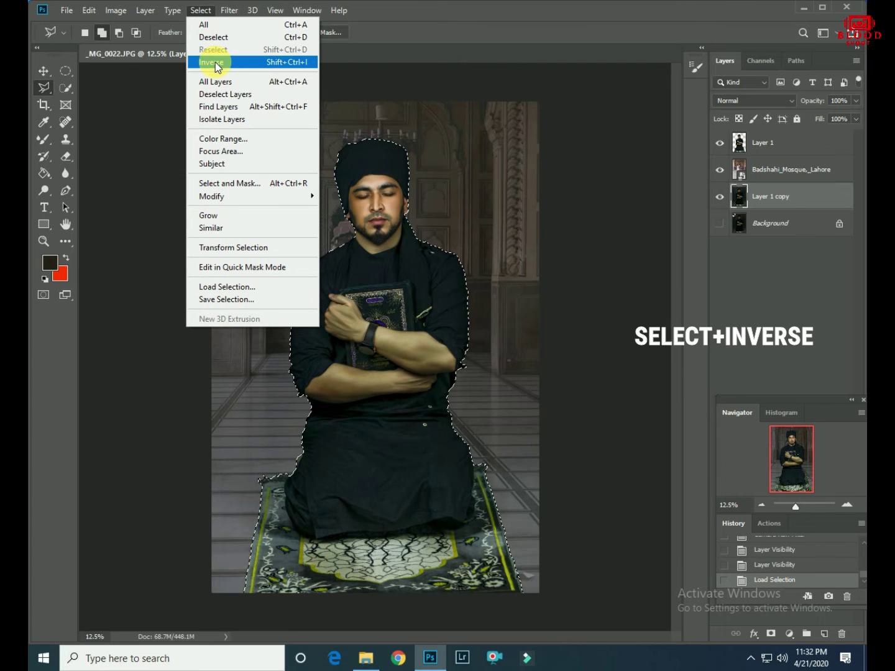
left_click(211, 62)
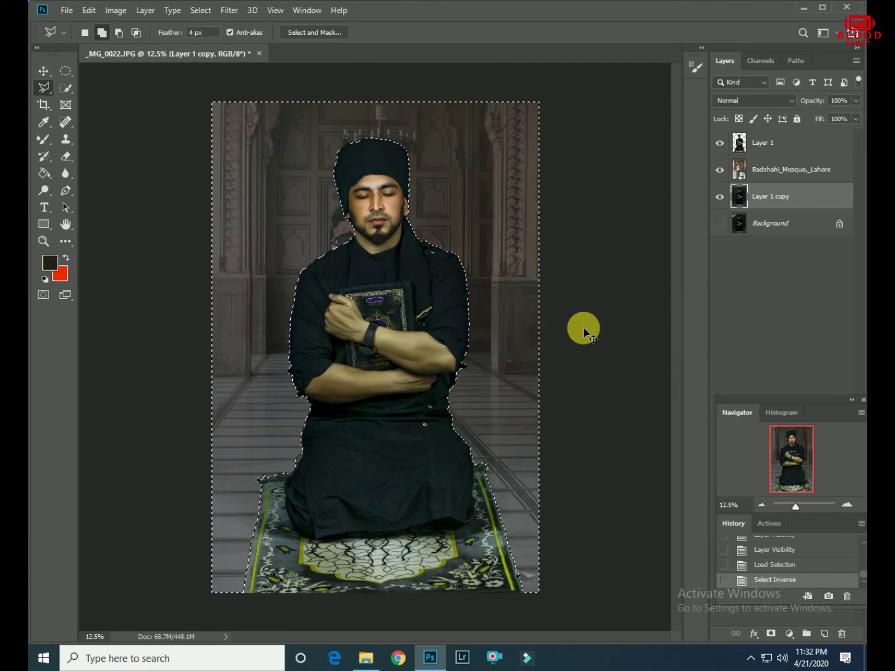
key("ctrl+j")
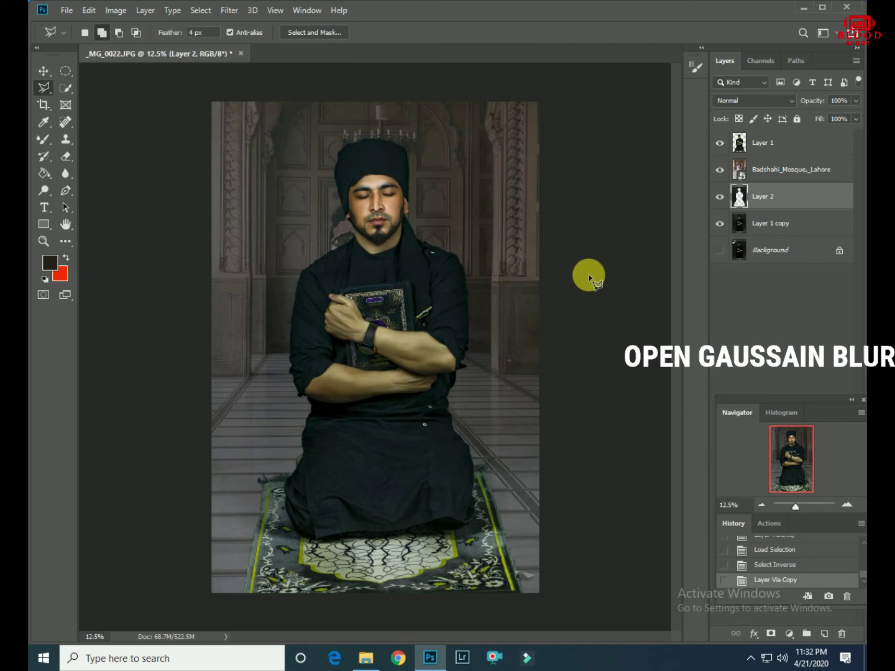
Apply a 182-pixel Gaussian Blur to Layer 2 and check the result.
left_click(230, 10)
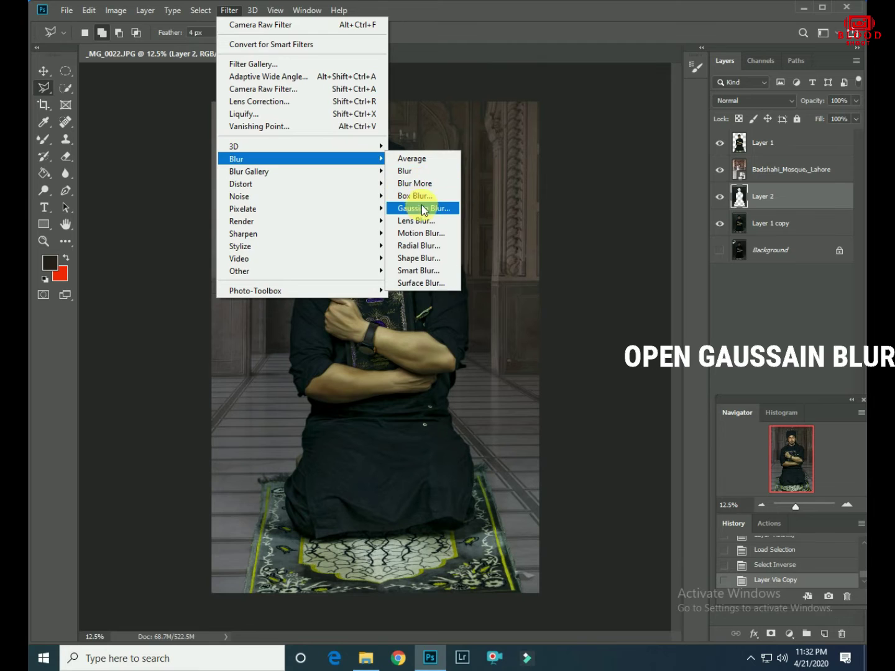
mouse_move(236, 158)
left_click(423, 209)
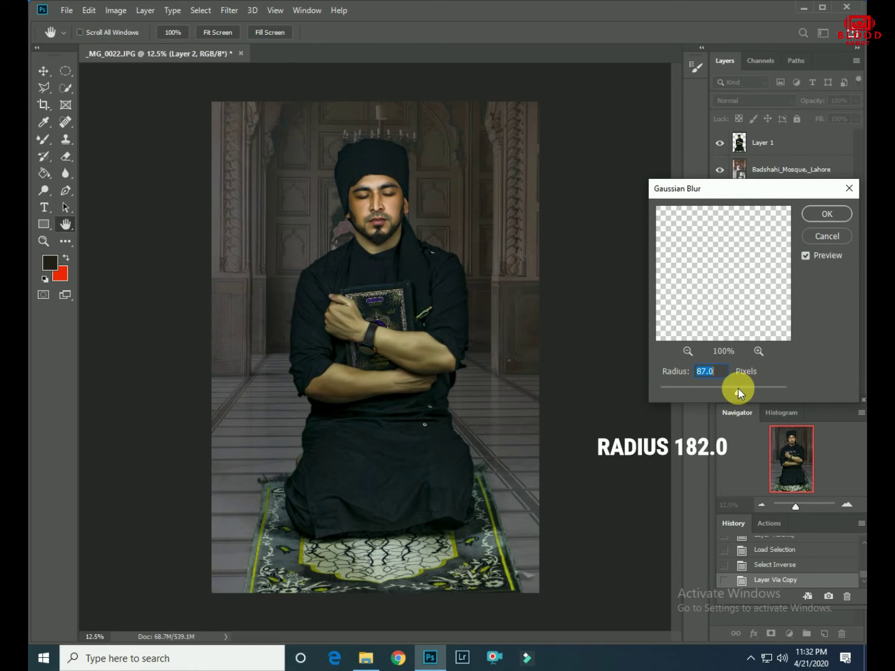
left_click_drag(755, 387, 760, 388)
left_click(826, 214)
left_click(721, 199)
Set the Badshahi_Mosque_Lahore layer to Lighten at 42% fill, then select Layer 2.
left_click(721, 199)
left_click(776, 171)
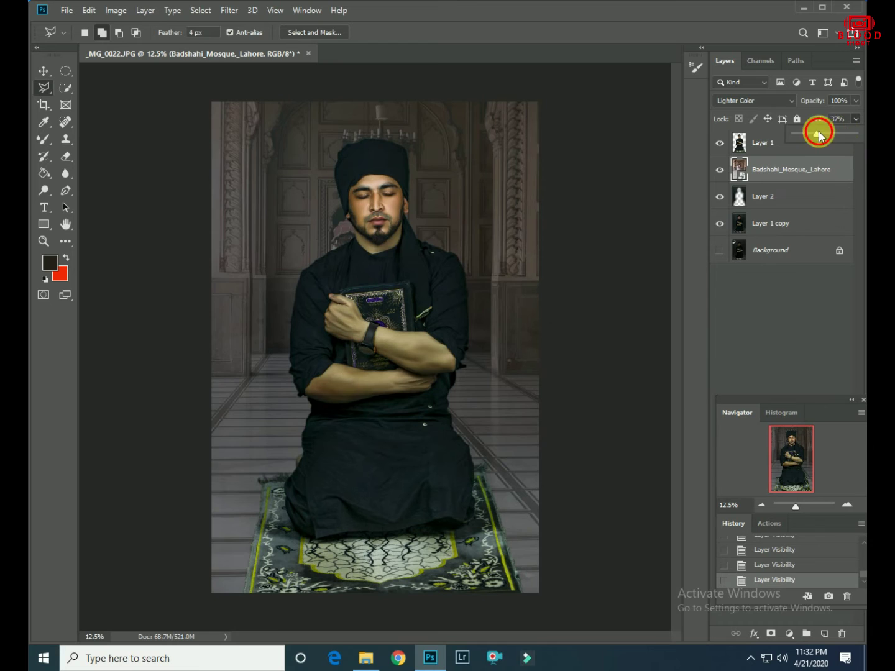
left_click_drag(820, 131, 829, 132)
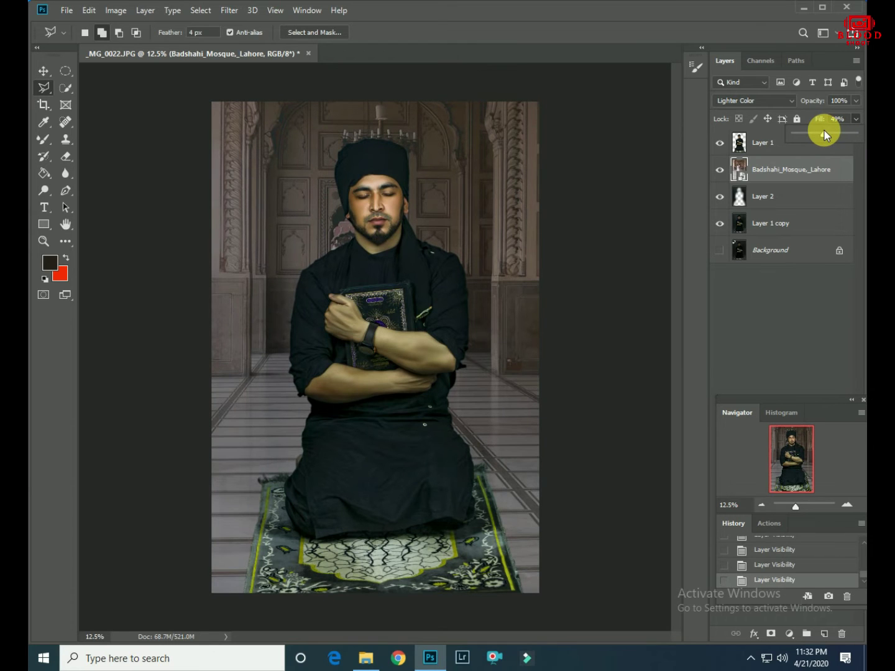
left_click_drag(829, 130, 832, 129)
left_click(770, 100)
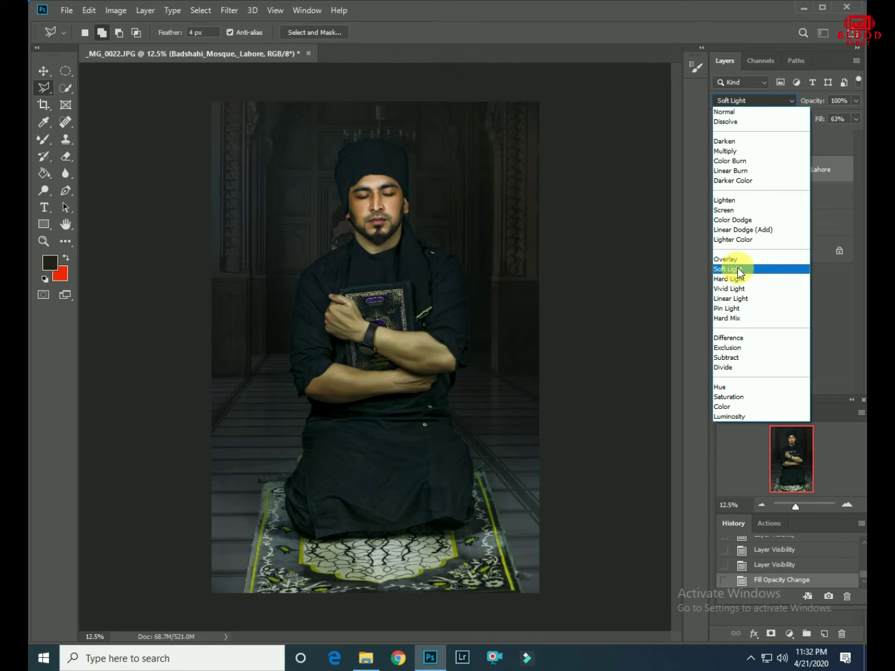
left_click(731, 200)
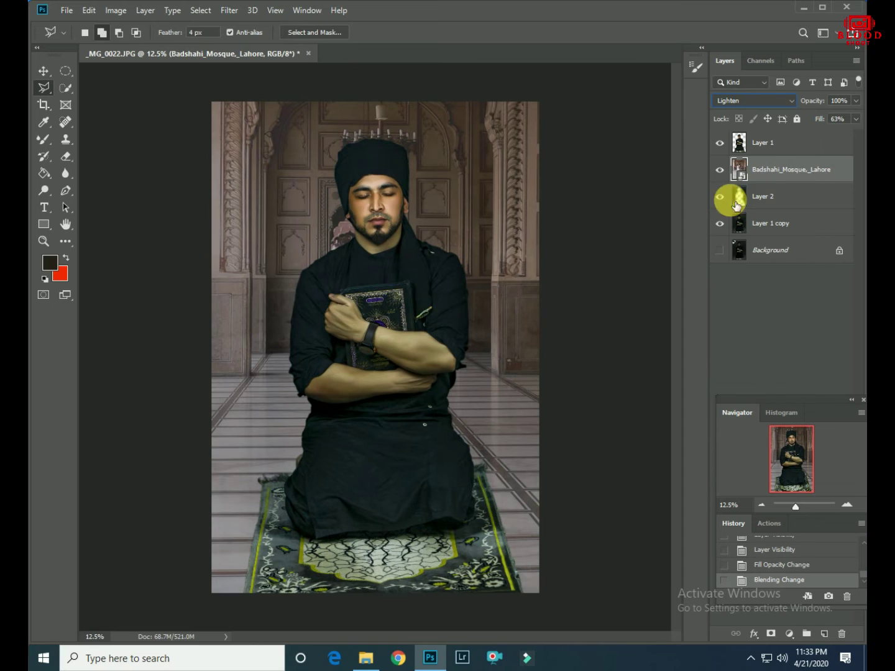
left_click_drag(833, 131, 820, 137)
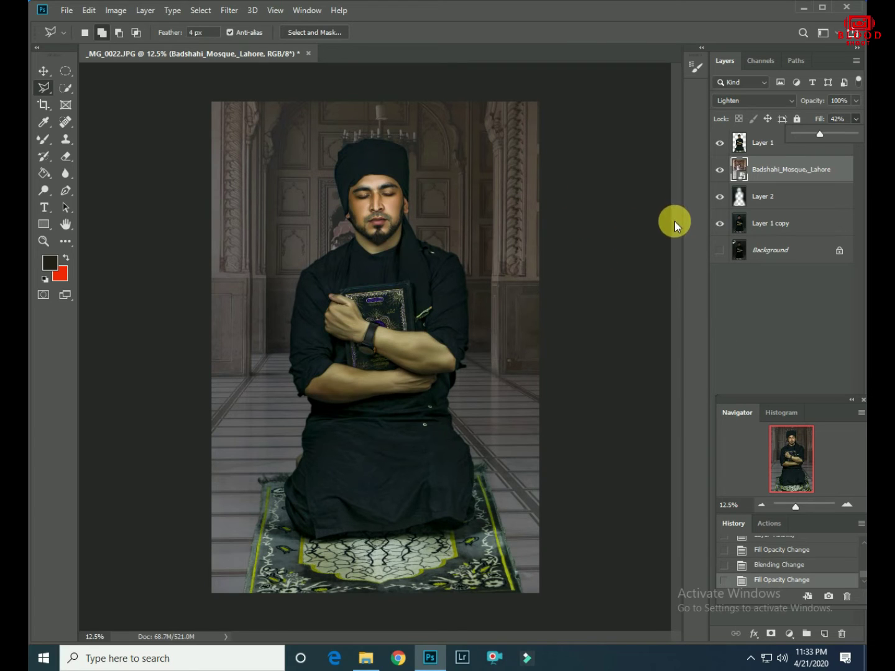
left_click(762, 200)
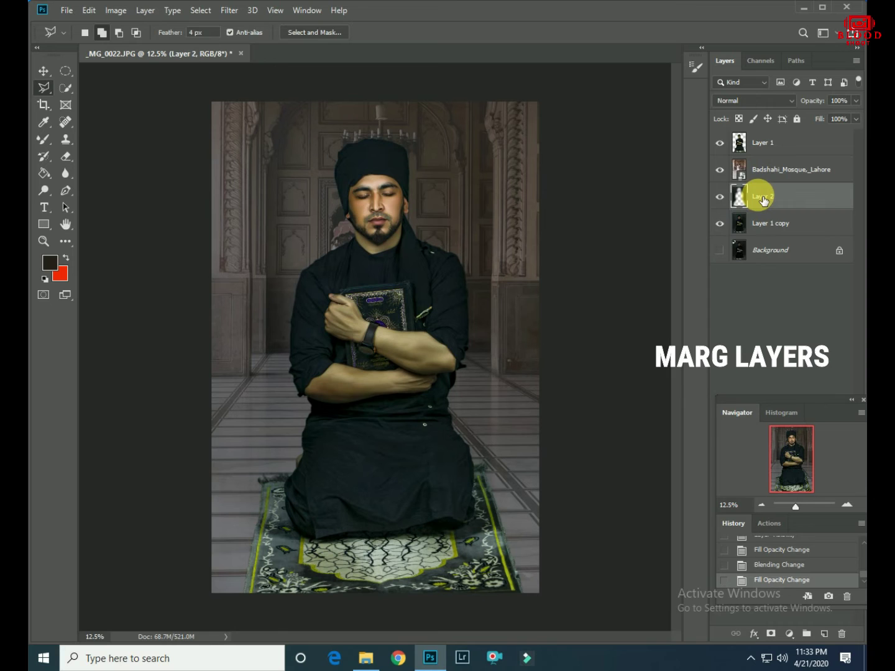
Merge the layers into Layer 1 and grade it: Exposure +0.25, Highlights -30, Shadows +100.
right_click(760, 199)
left_click(617, 478)
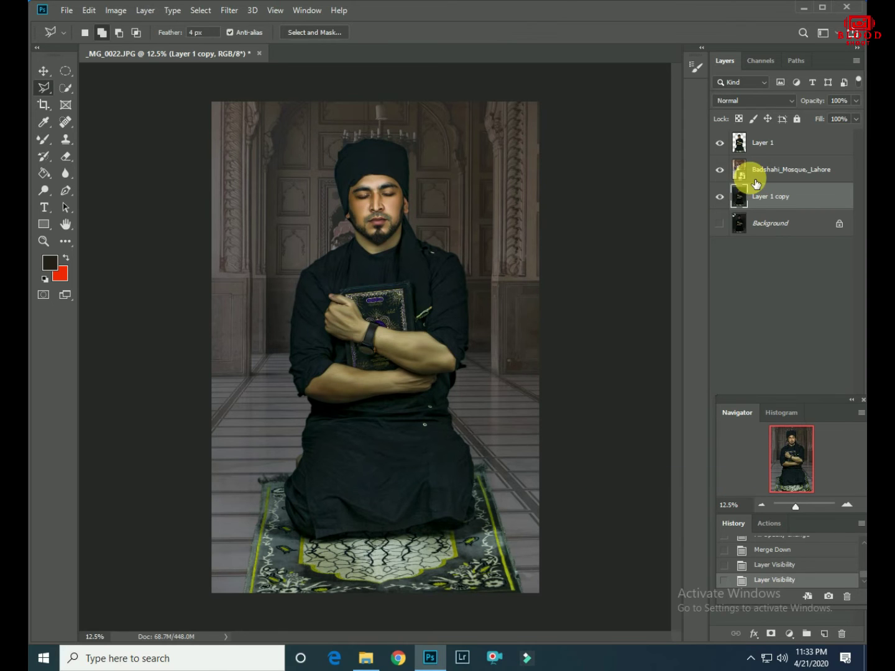
key("ctrl+shift+e")
left_click(227, 10)
left_click(251, 89)
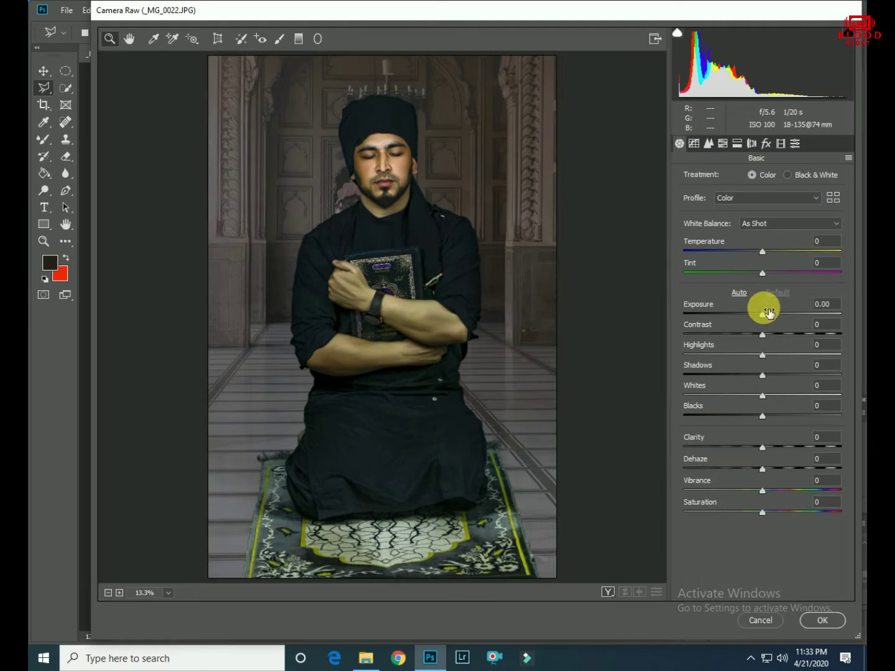
left_click_drag(761, 312, 767, 314)
mouse_move(769, 356)
left_mouse_down()
mouse_move(739, 356)
mouse_move(852, 373)
left_mouse_up()
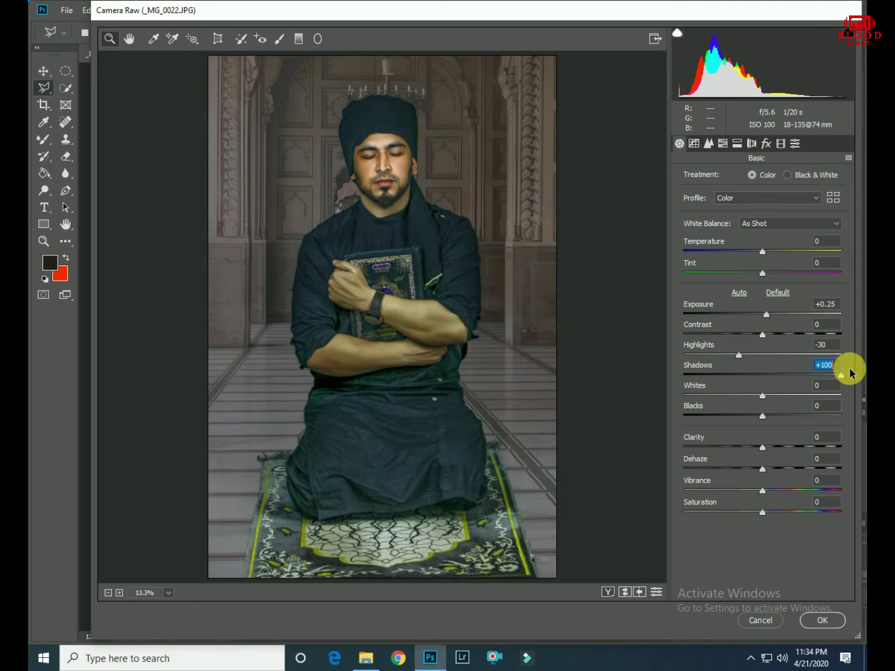
Desaturate the oranges, yellows, aquas, blues and greens in the HSL panel.
left_click(723, 144)
left_click_drag(762, 247, 717, 248)
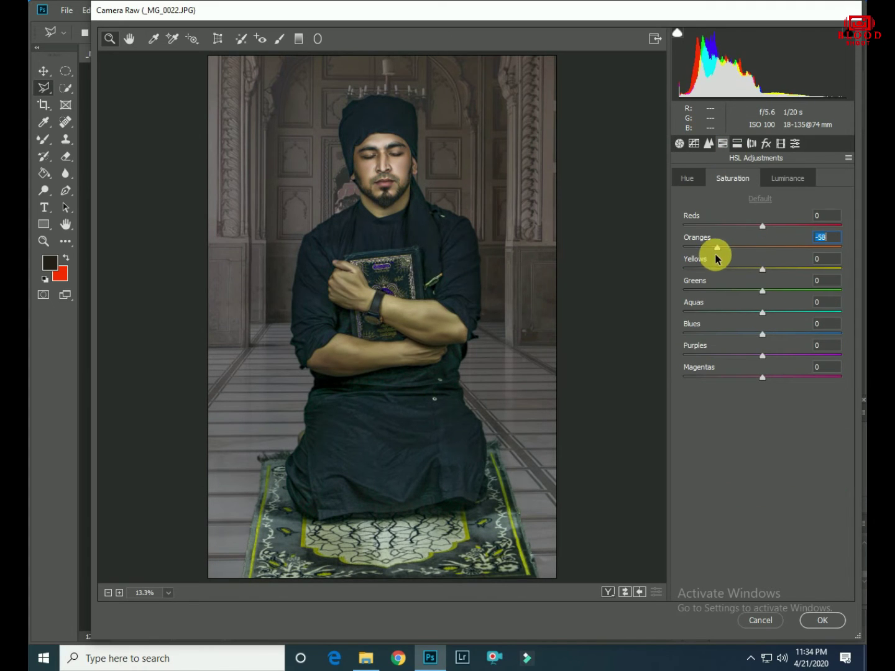
left_click_drag(762, 270, 731, 270)
left_click_drag(762, 225, 764, 226)
left_click_drag(762, 334, 684, 334)
left_click_drag(762, 312, 653, 321)
left_click_drag(762, 290, 669, 295)
left_click(778, 178)
Tweak the calibration primaries, aquas hue and highlight split toning.
left_click(781, 143)
mouse_move(762, 411)
left_mouse_down()
mouse_move(786, 411)
mouse_move(757, 391)
left_mouse_up()
mouse_move(762, 349)
left_mouse_down()
mouse_move(794, 350)
mouse_move(774, 330)
left_mouse_up()
left_click_drag(762, 288, 804, 289)
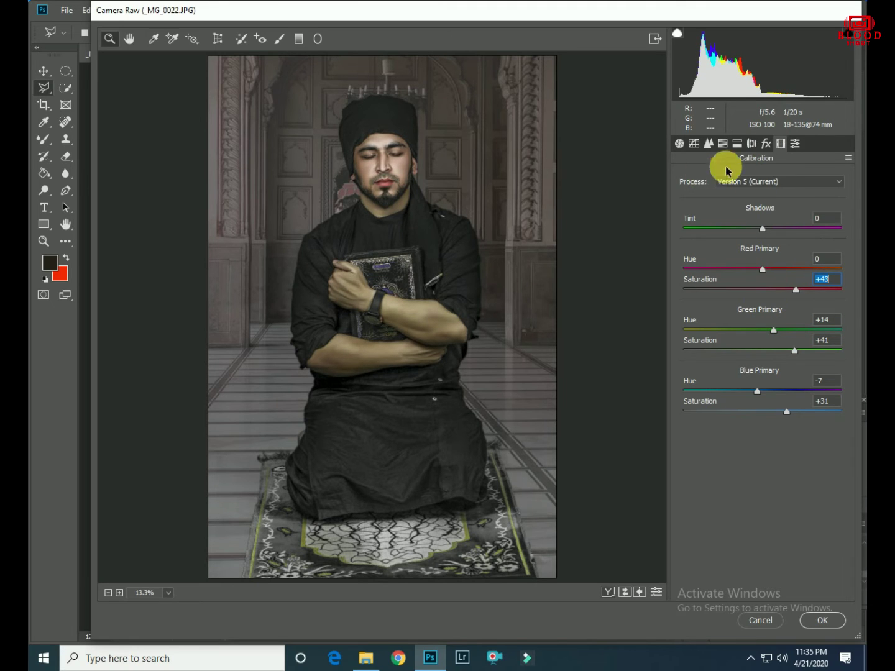
left_click(723, 143)
left_click_drag(763, 334, 764, 311)
left_click(737, 144)
mouse_move(685, 195)
left_mouse_down()
mouse_move(804, 184)
mouse_move(724, 194)
left_mouse_up()
left_click(780, 144)
left_click(761, 390)
left_click_drag(819, 327, 801, 327)
Lift the tone curve, lower yellows saturation further, and apply the grade.
left_click(694, 144)
mouse_move(763, 430)
left_mouse_down()
mouse_move(790, 430)
mouse_move(770, 411)
left_mouse_up()
left_click(722, 144)
left_click_drag(762, 269, 730, 269)
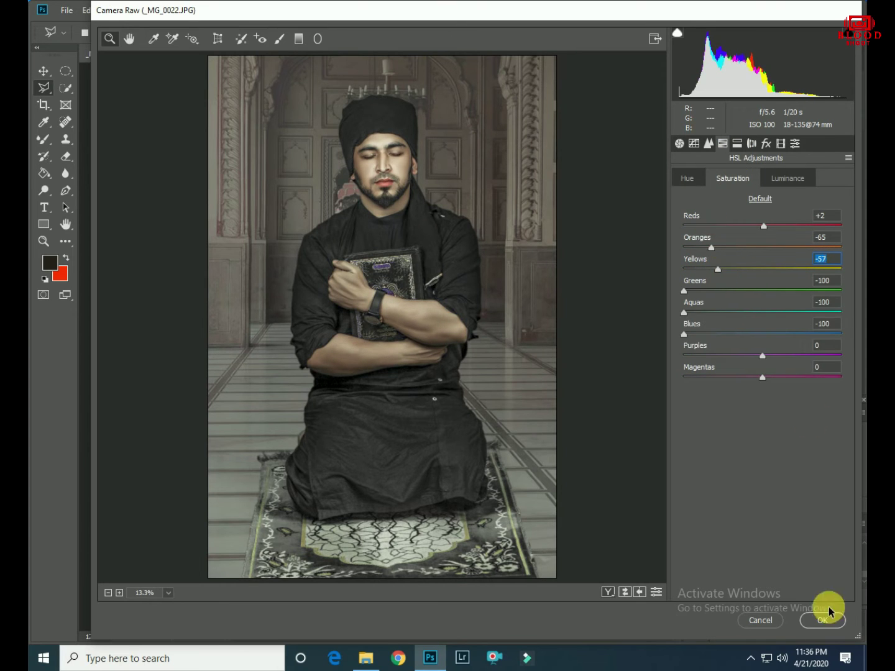
left_click(822, 620)
left_click(721, 142)
Hide the Background and crop the canvas wider to the right, leaving a transparent strip.
left_click(723, 143)
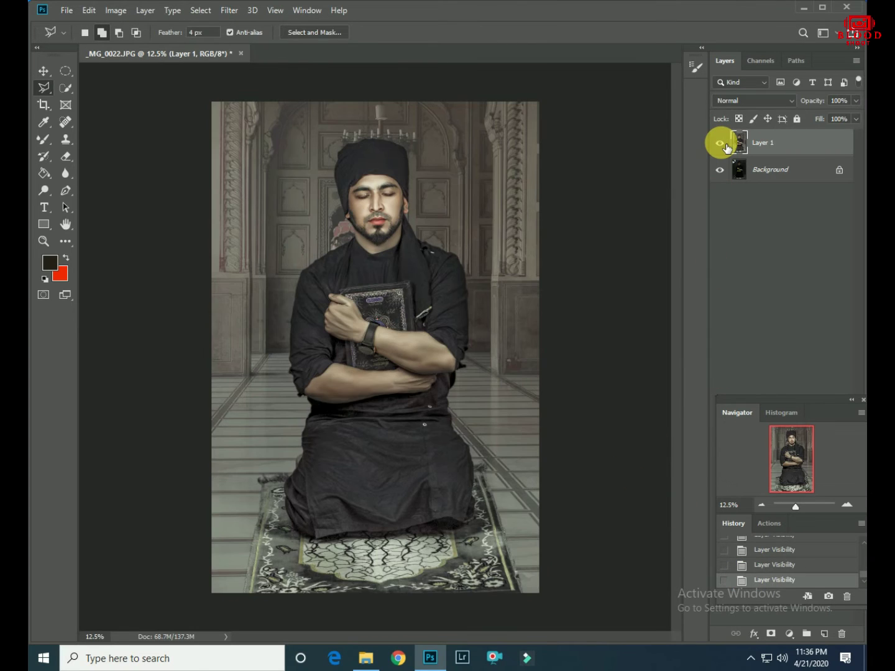
left_click(720, 170)
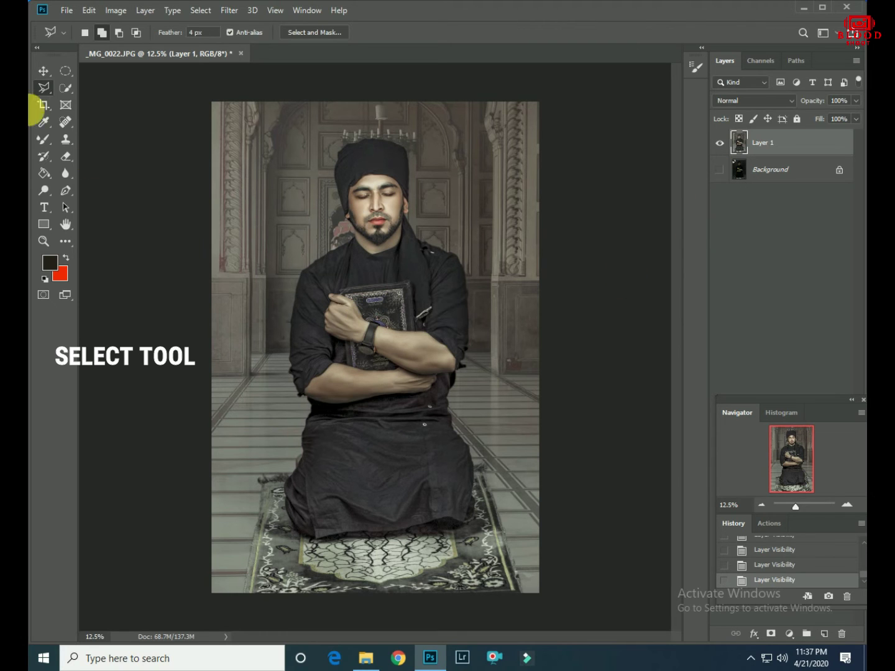
left_click(44, 104)
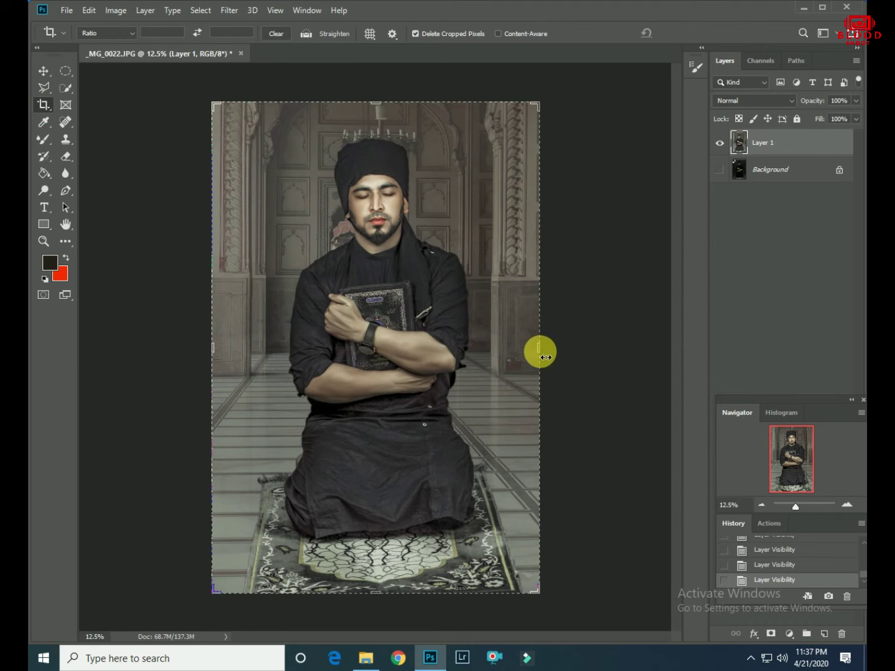
left_click_drag(541, 352, 599, 355)
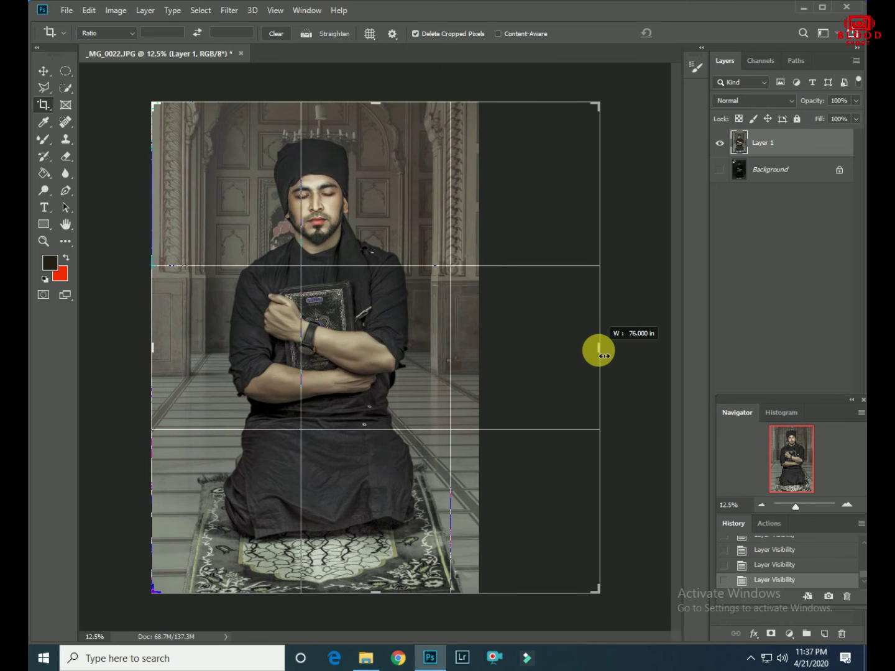
left_click_drag(599, 354, 599, 355)
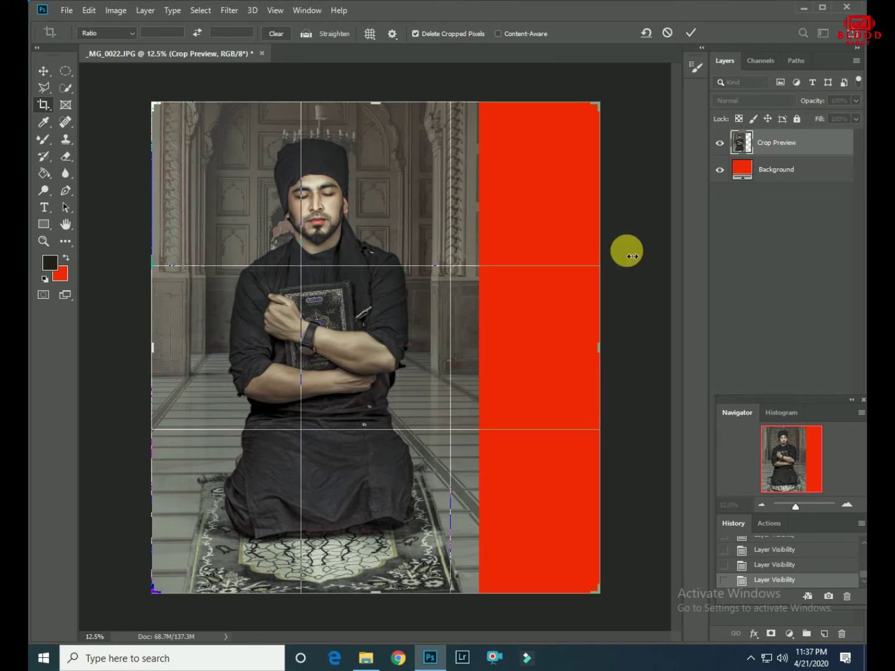
left_click(692, 34)
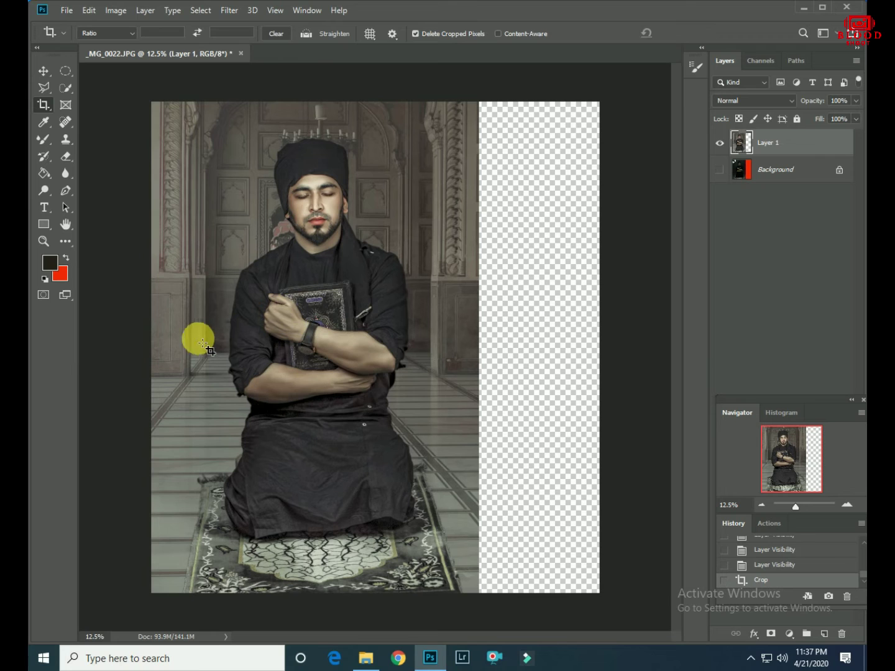
Shift the composite slightly left within the canvas.
key("ctrl")
right_click(65, 69)
left_click(112, 66)
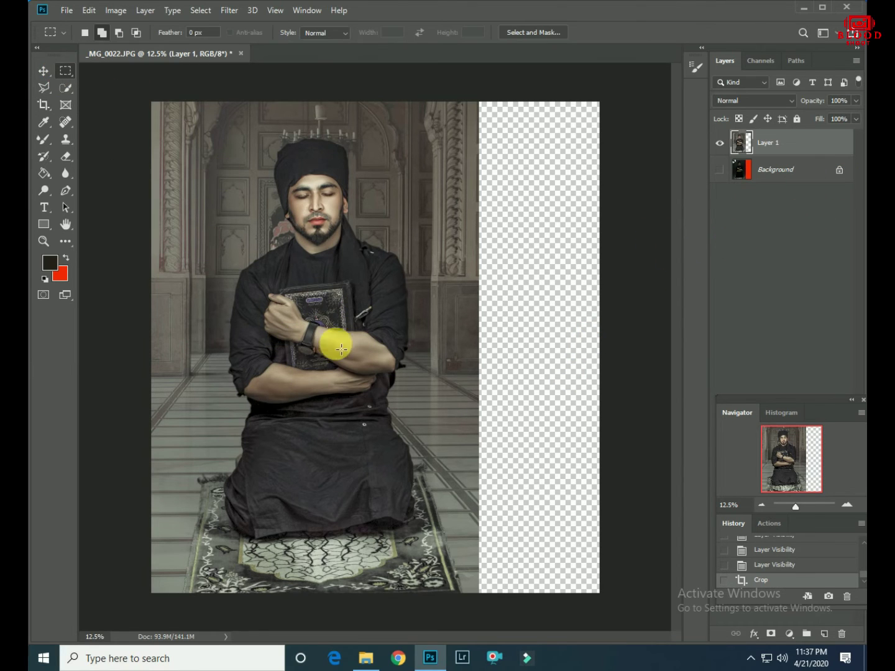
left_click_drag(326, 348, 311, 345)
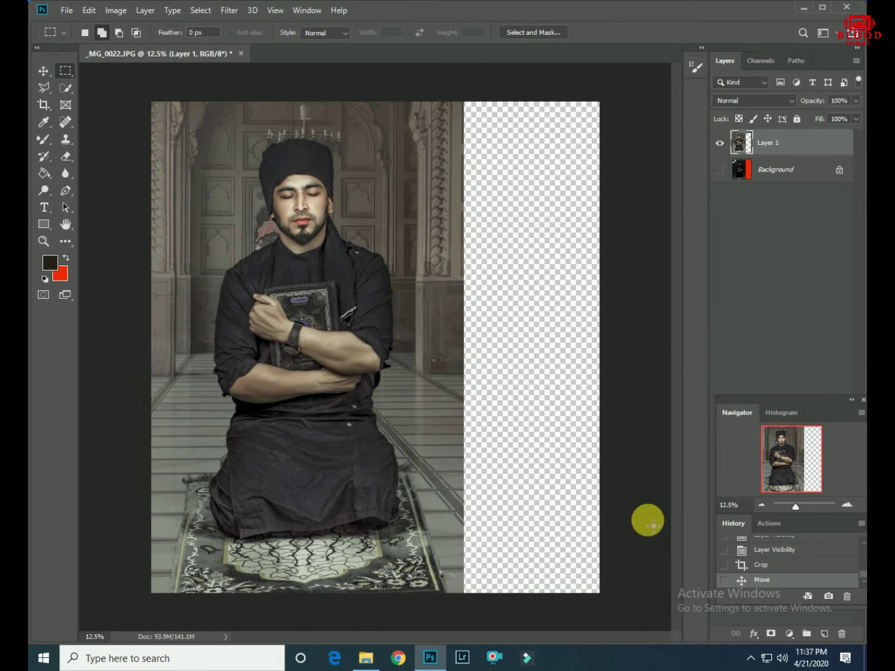
Fill a new layer with white and move it beneath Layer 1.
left_click(824, 634)
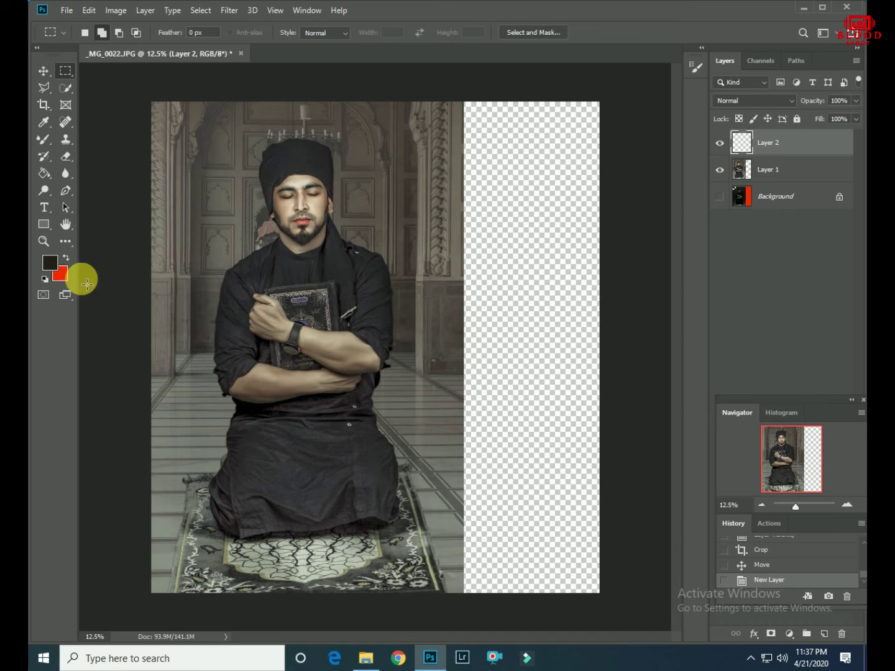
left_click(60, 274)
left_click(477, 154)
left_click_drag(476, 155, 855, 183)
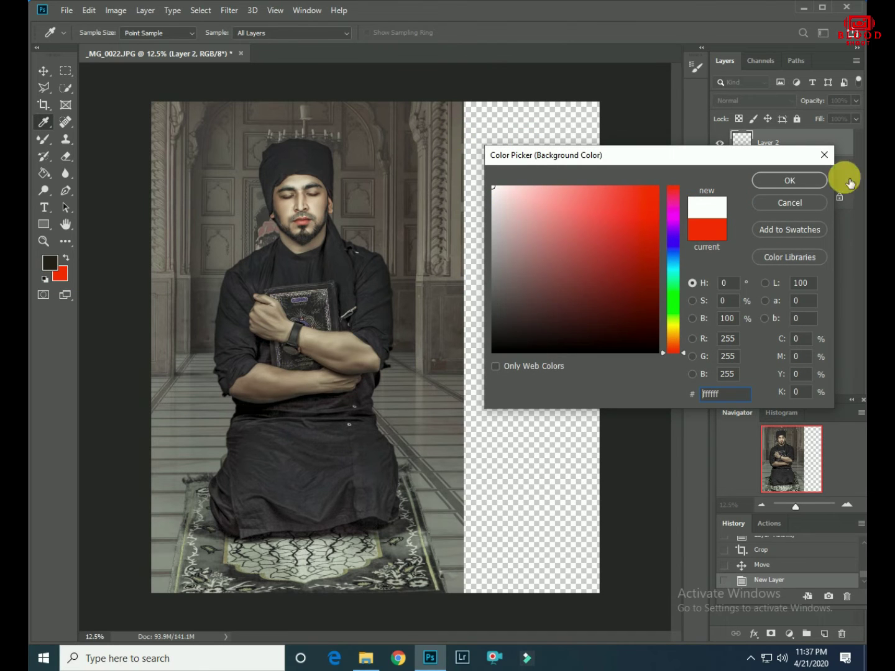
left_click(788, 182)
key("ctrl+BackSpace")
left_click_drag(764, 143, 783, 171)
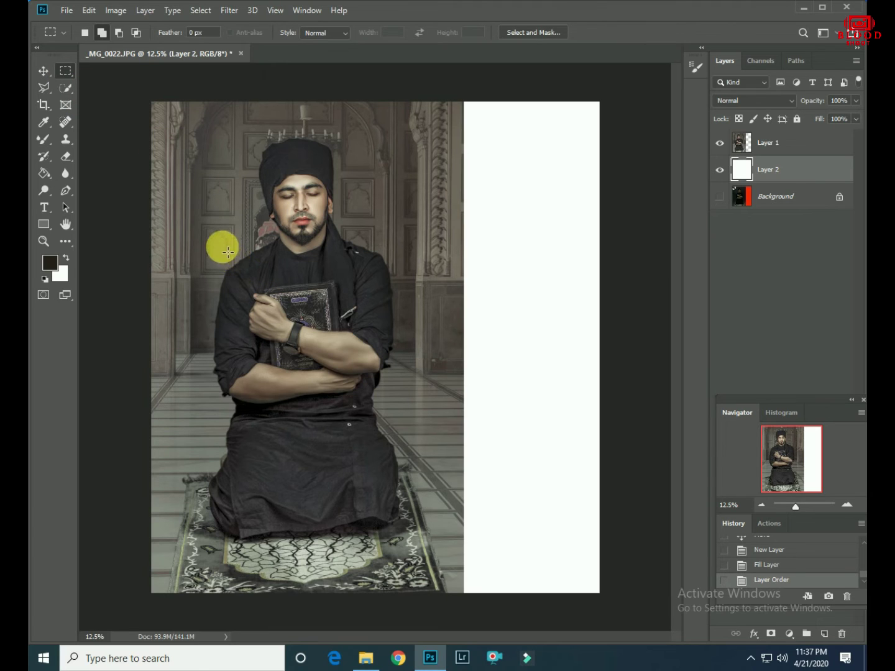
Select around the man, clear the selection, and duplicate the photo layer.
left_click_drag(218, 245, 390, 467)
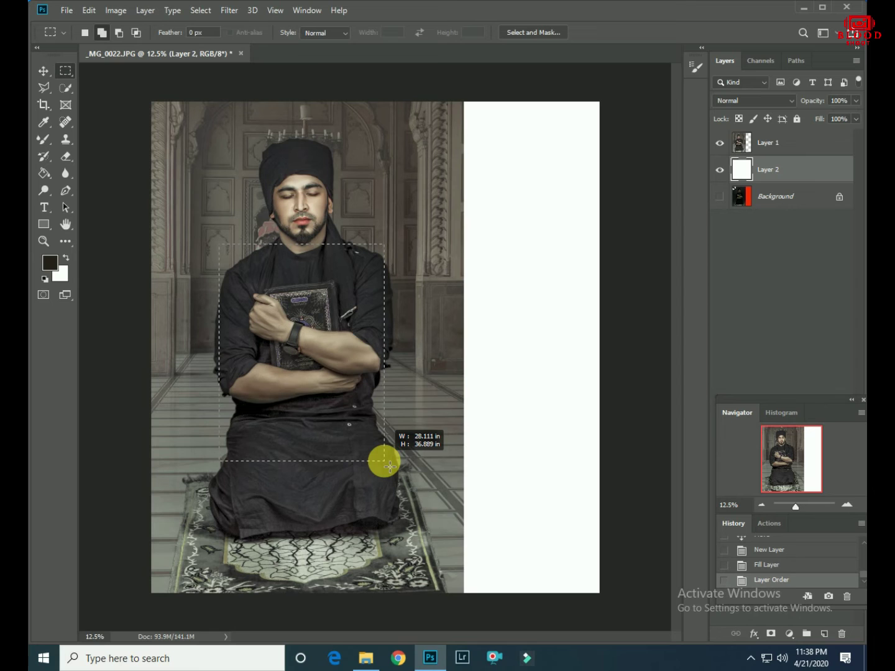
right_click(320, 309)
left_click(341, 312)
key("alt+bracketright")
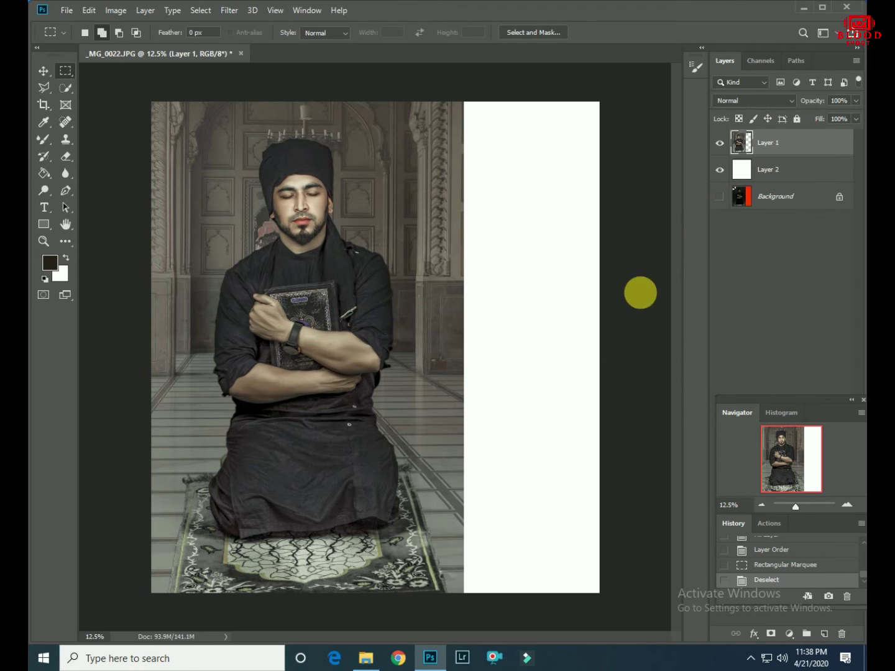
key("ctrl+j")
key("alt+bracketleft")
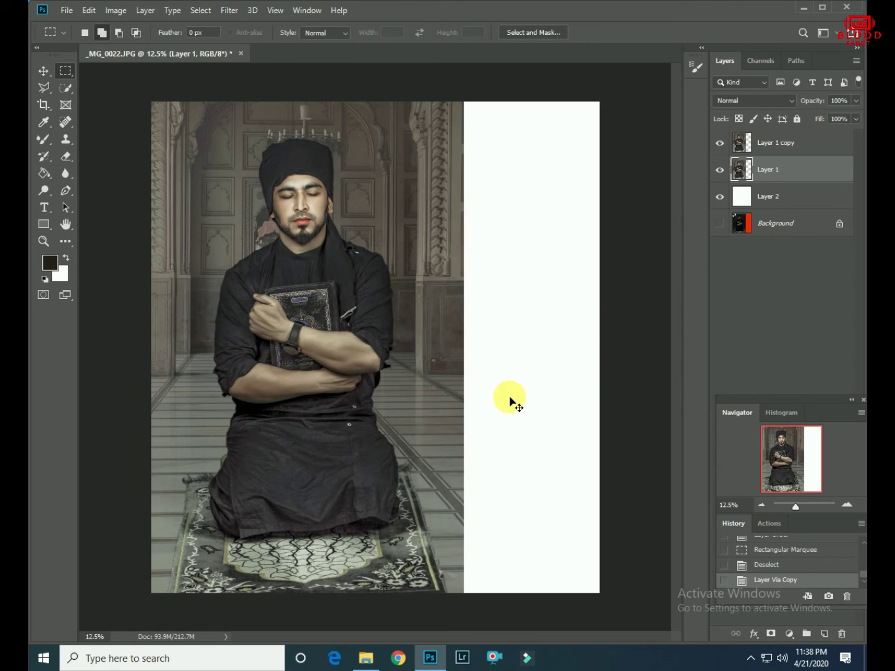
Move the copy over the white strip and enlarge it to about 164%.
key("ctrl+t")
left_click_drag(354, 385, 519, 367)
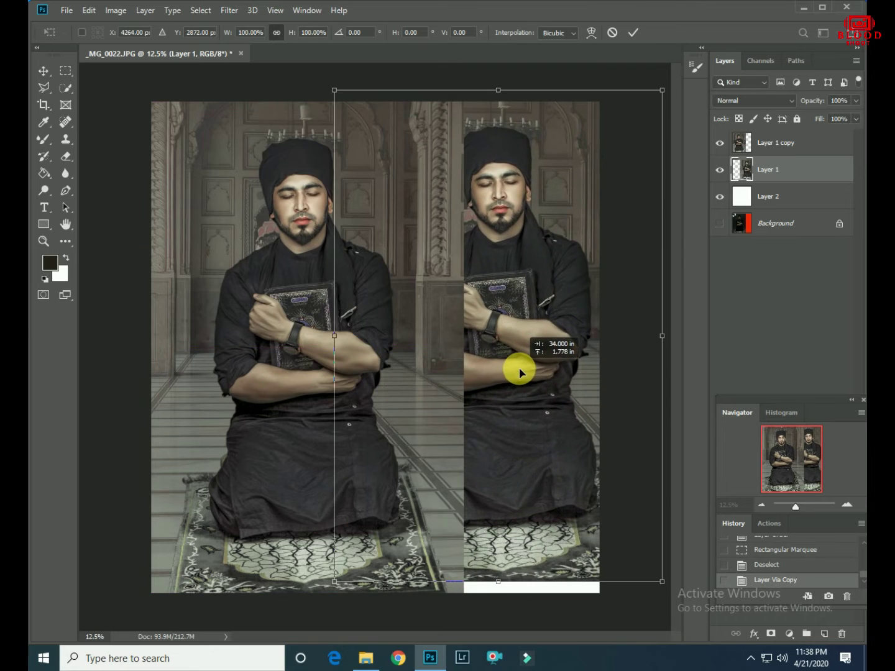
key("ctrl+minus")
left_click_drag(565, 503, 656, 605)
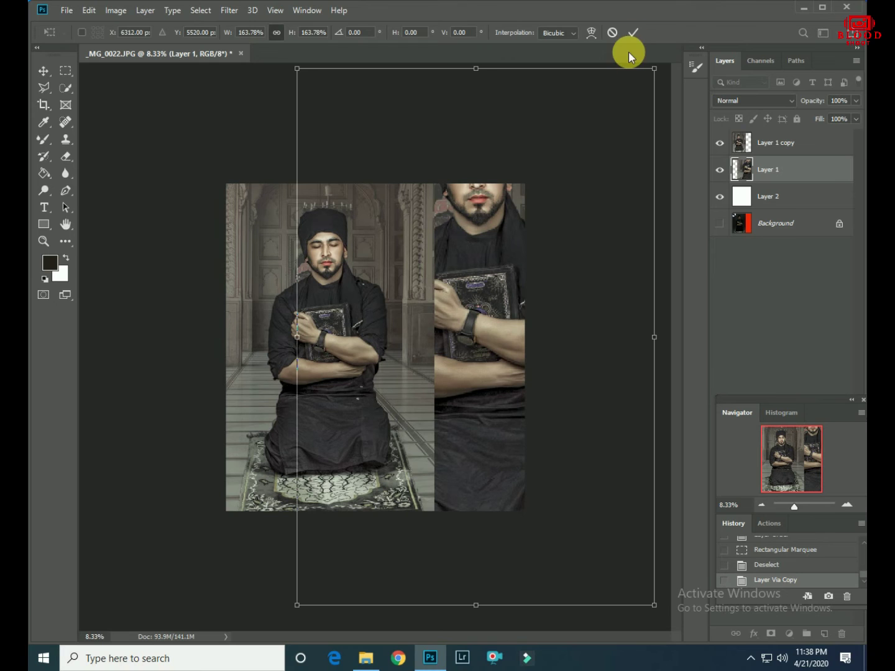
left_click(634, 33)
key("ctrl+plus")
left_click(856, 118)
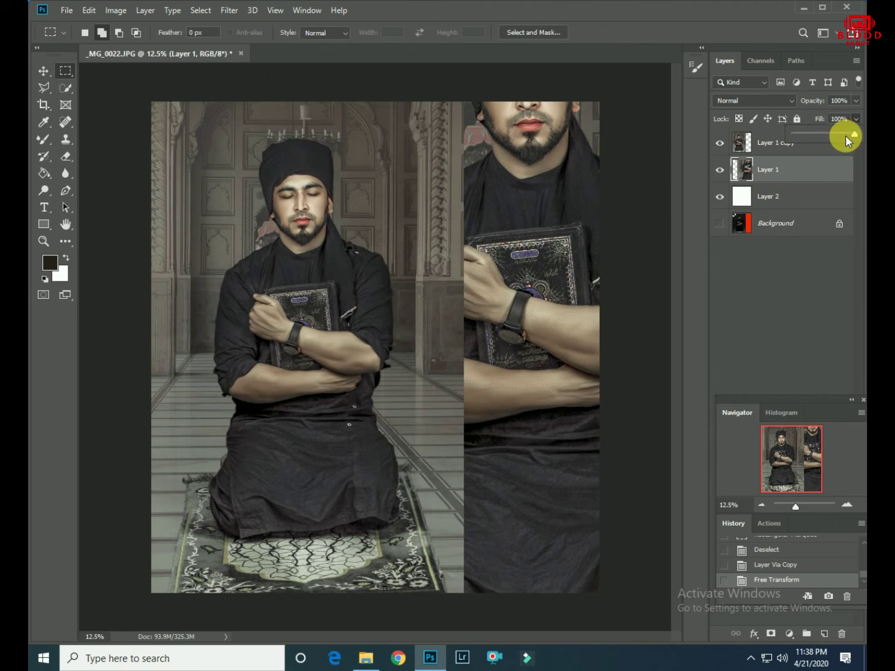
Reduce the right-hand figure's fill to 63% and select the right panel area.
left_click_drag(846, 136, 833, 136)
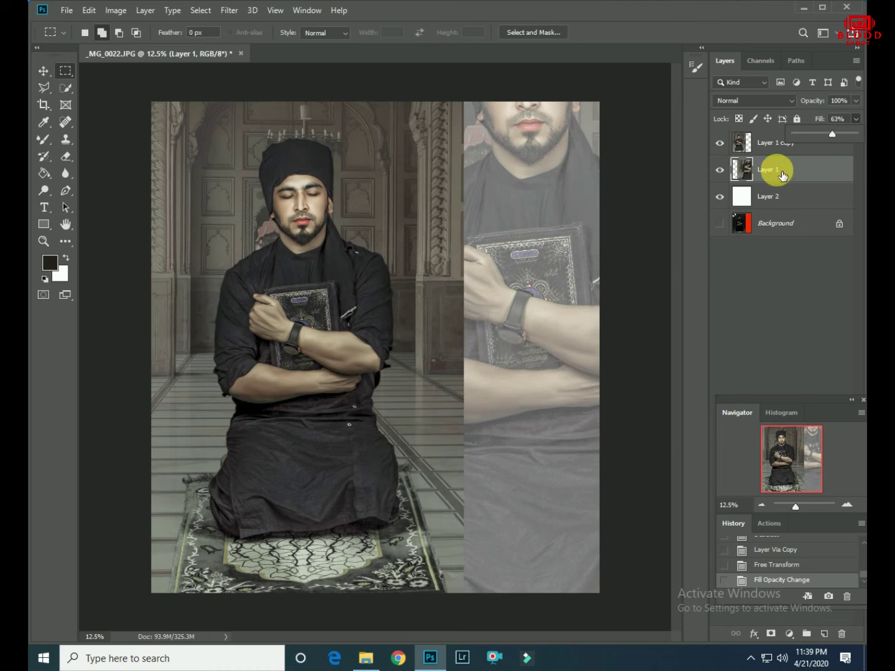
left_click_drag(460, 97, 663, 606)
left_click(535, 415)
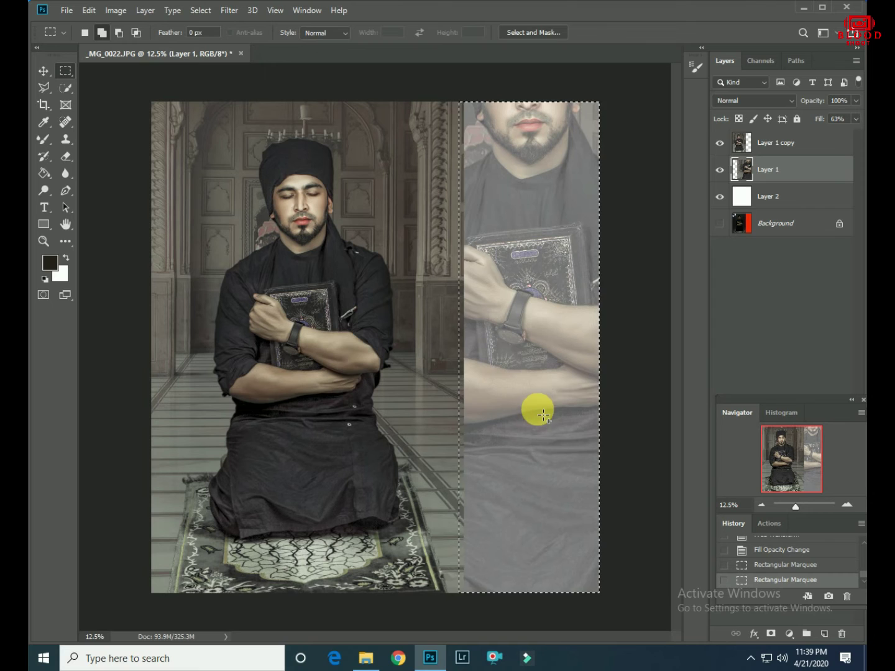
Stroke the selection with a 50 px white border on a new layer.
left_click(828, 635)
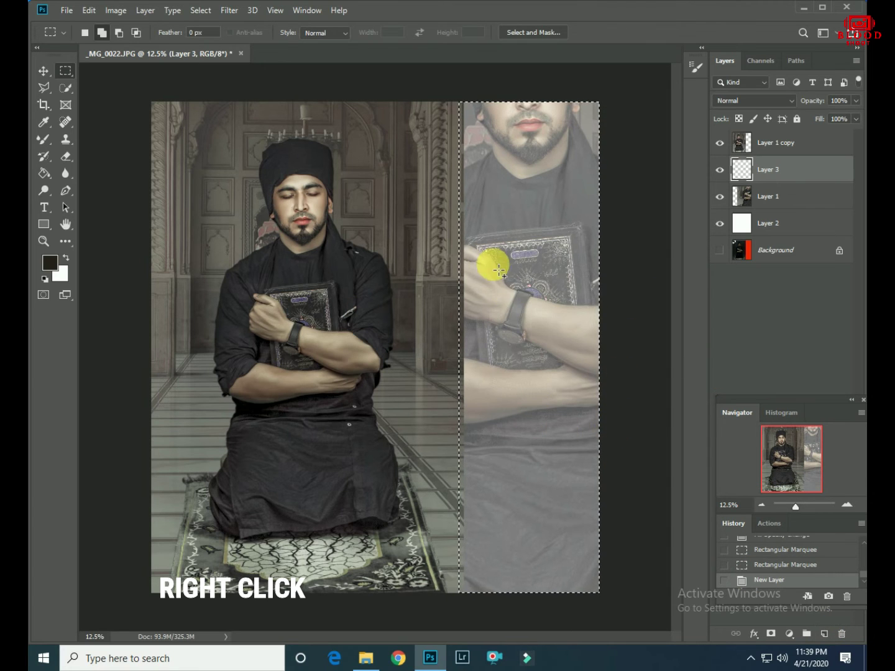
right_click(493, 264)
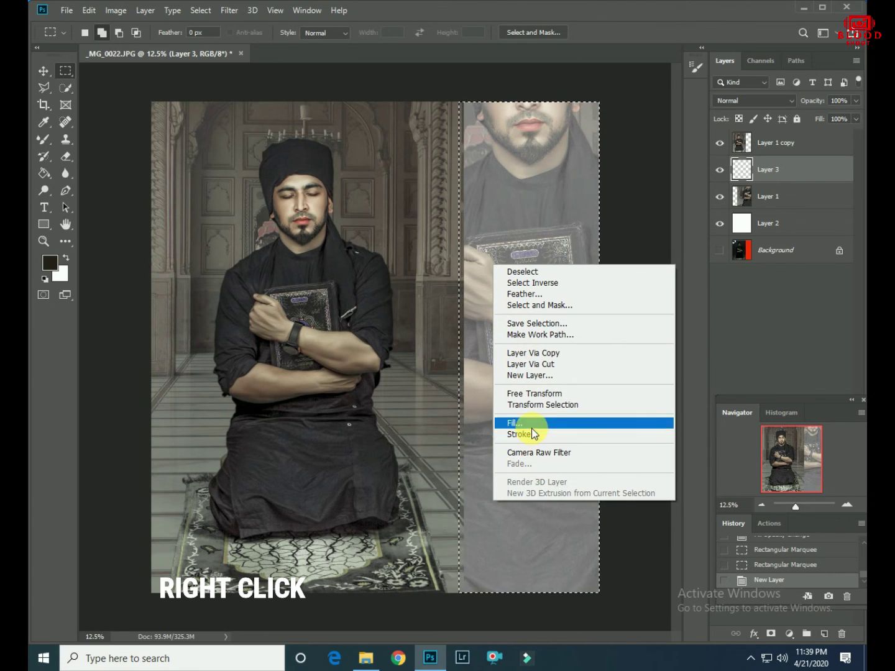
left_click(532, 434)
left_click(392, 192)
left_click(494, 187)
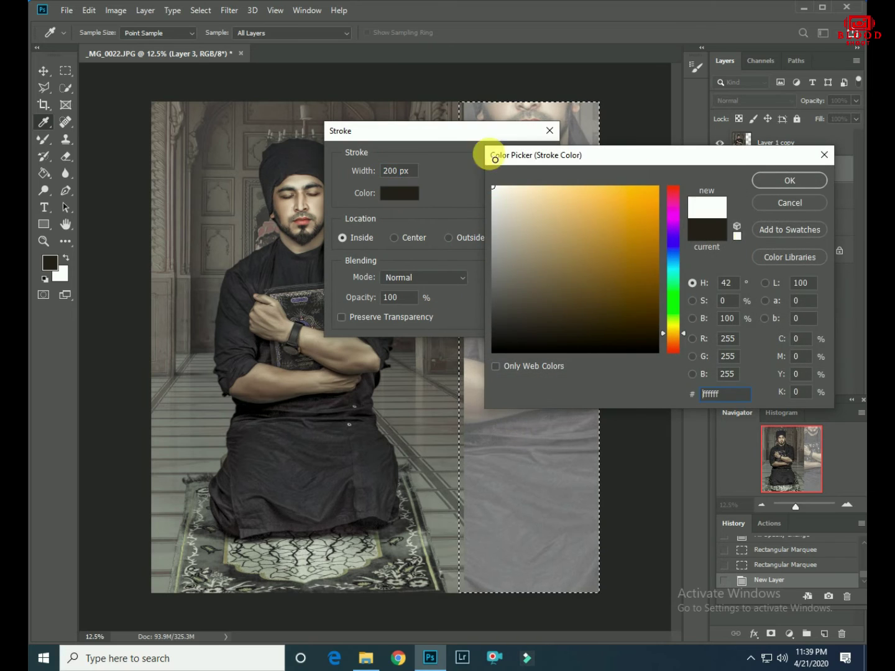
left_click(767, 180)
type("5")
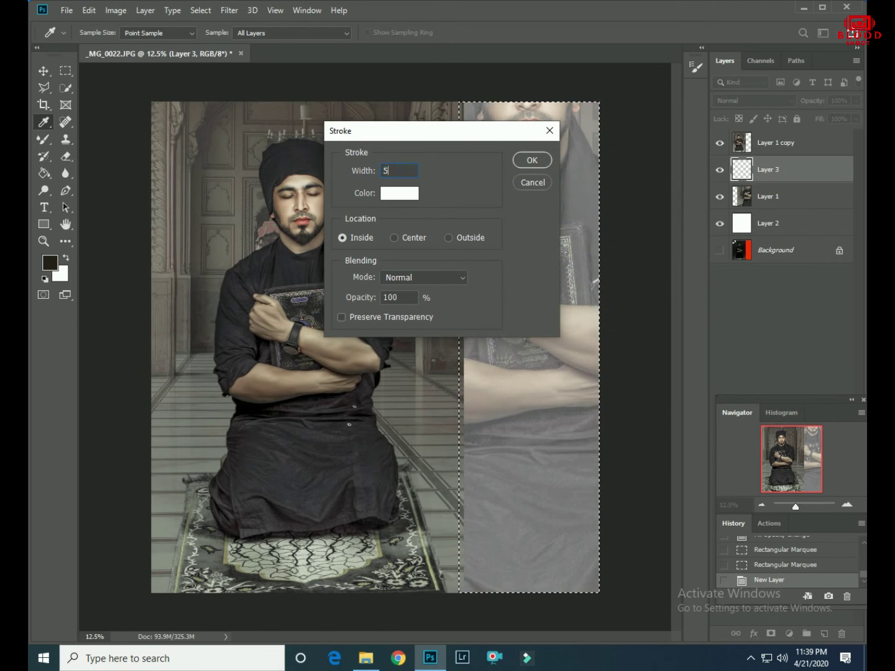
type("0")
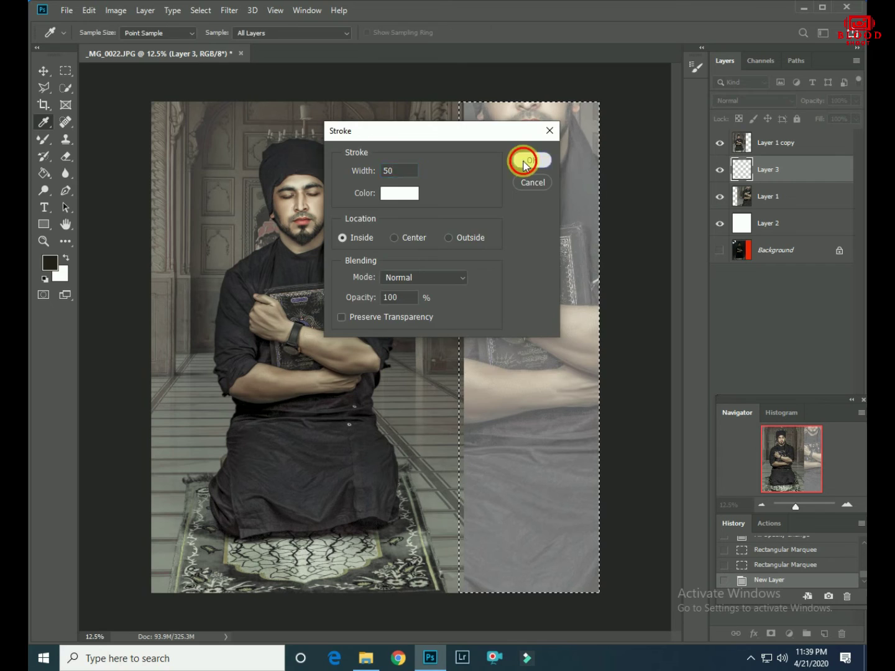
left_click(533, 160)
Clear the selection, move the border layer to the top, then delete it.
right_click(550, 247)
left_click(550, 248)
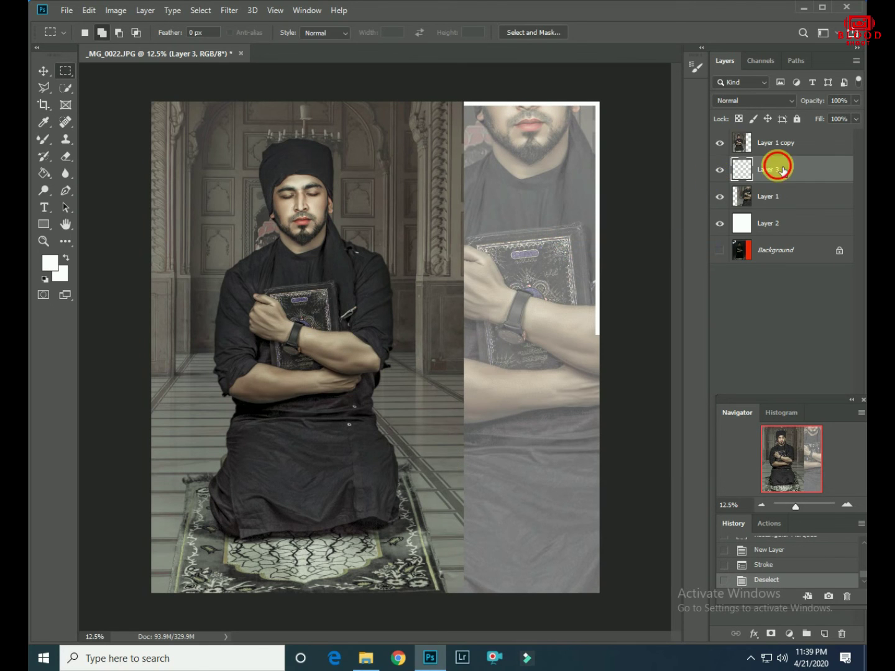
left_click_drag(780, 171, 779, 139)
right_click(537, 247)
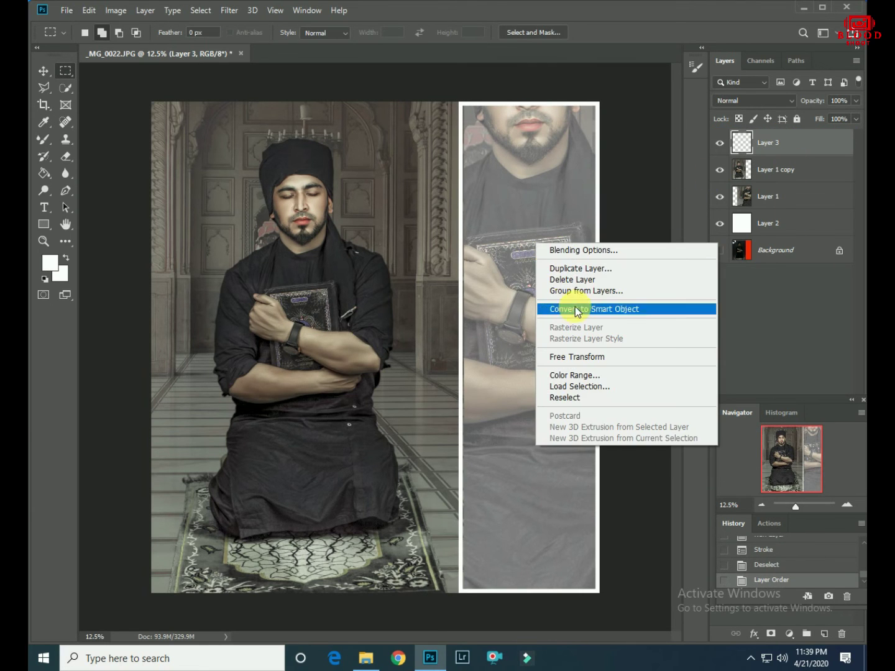
left_click(724, 347)
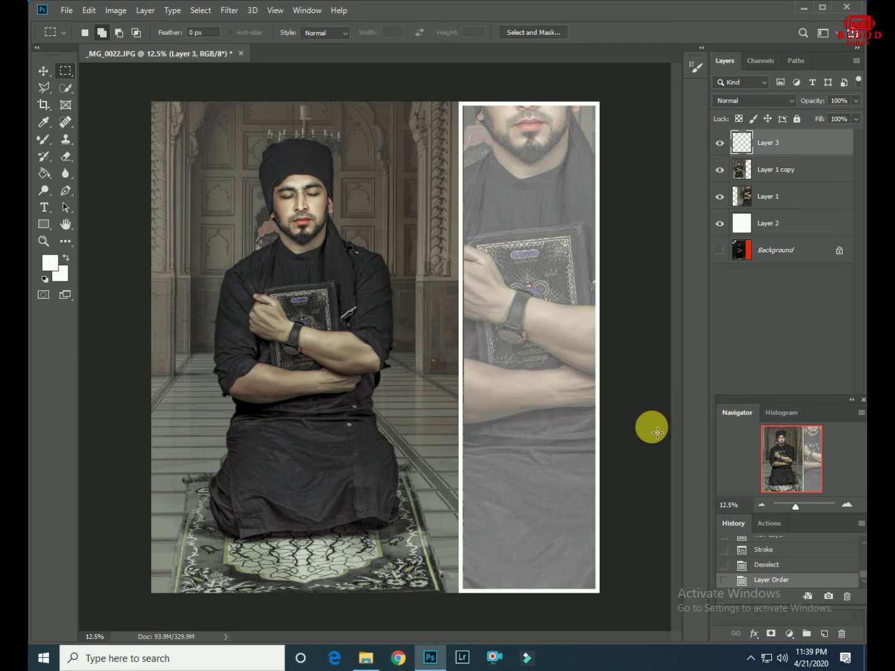
key("Delete")
key("ctrl+minus")
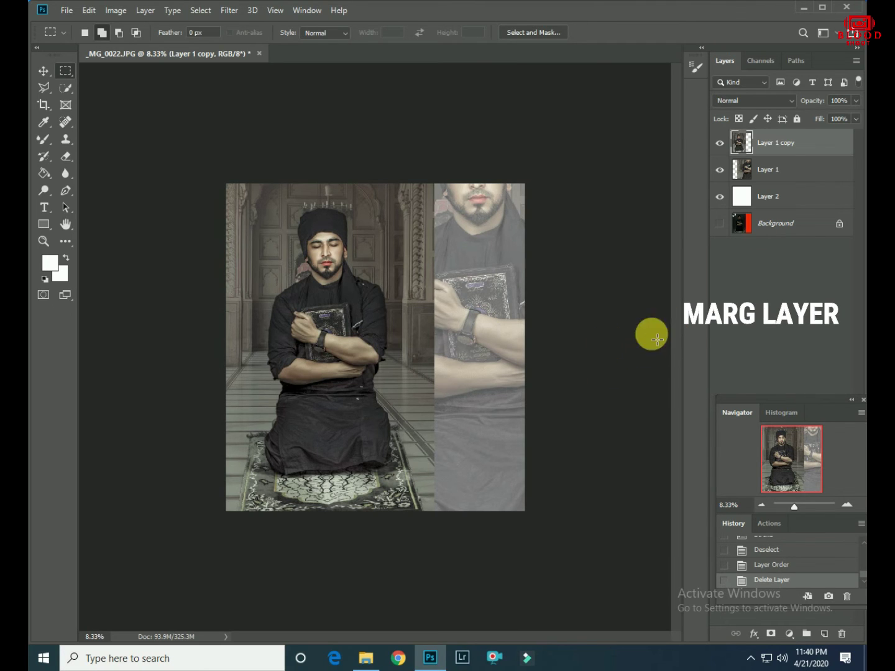
Merge visible layers into Layer 1 copy and raise Camera Raw Clarity to +22.
right_click(787, 147)
left_click(646, 491)
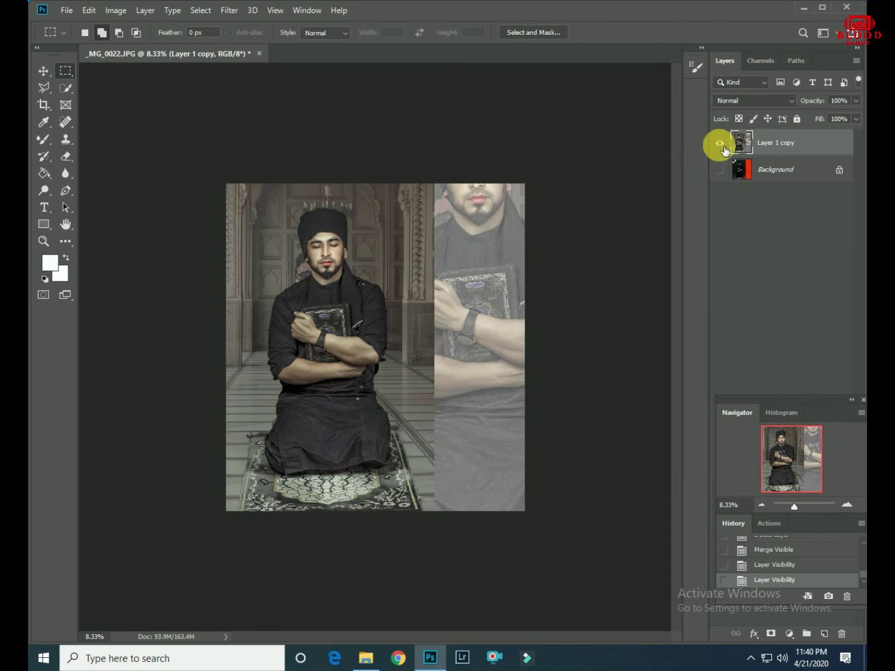
left_click(230, 10)
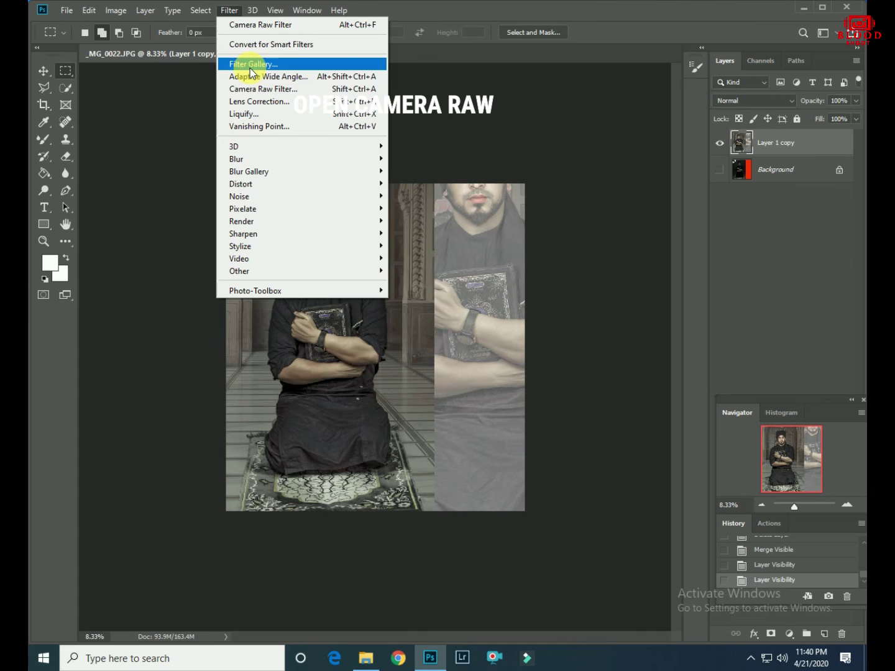
left_click(255, 89)
mouse_move(764, 449)
left_mouse_down()
mouse_move(787, 445)
mouse_move(741, 493)
mouse_move(800, 493)
left_mouse_up()
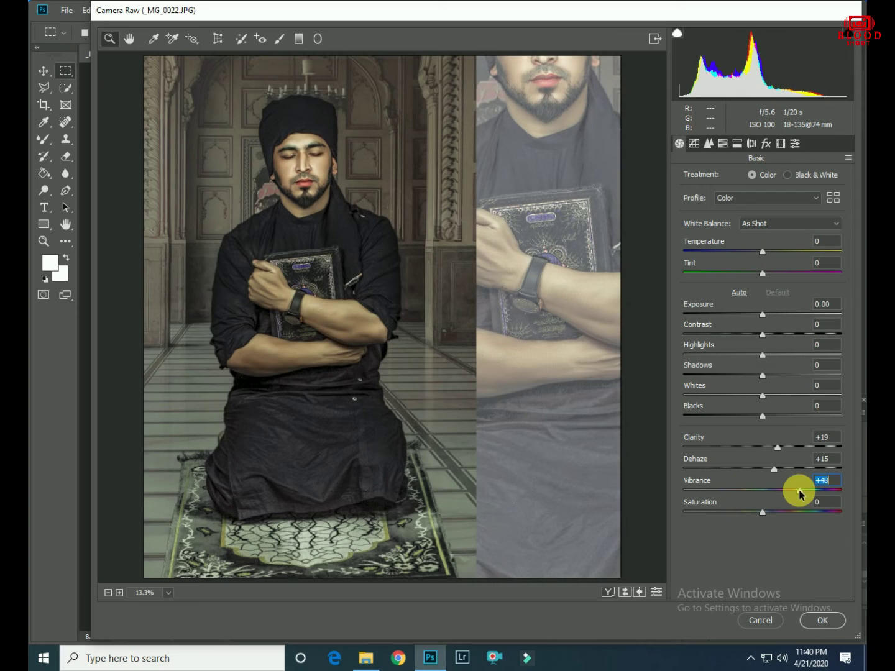
Set Camera Raw Whites to +16 and lower the Shadows and Blacks.
left_click_drag(762, 397, 775, 394)
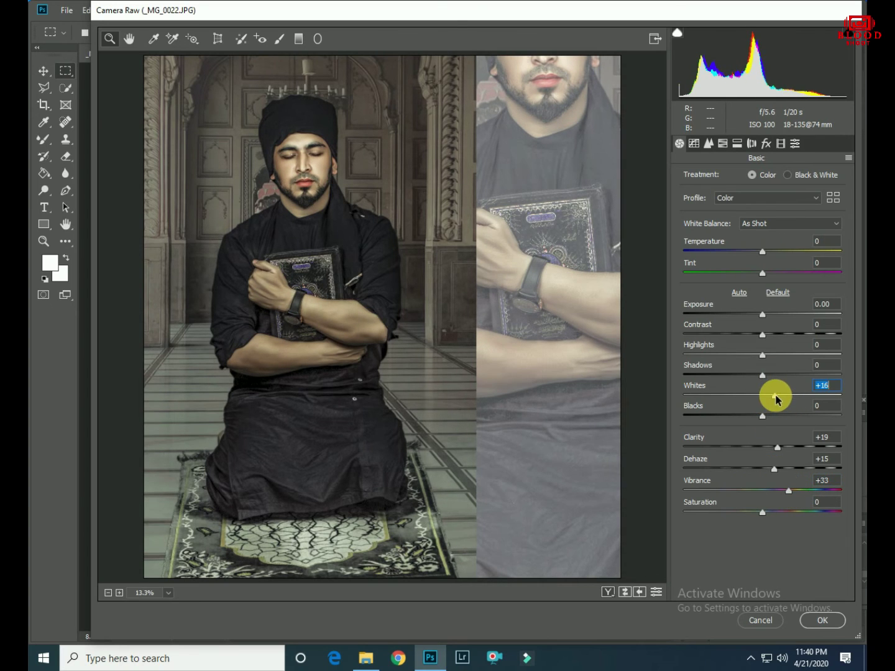
mouse_move(764, 315)
left_mouse_down()
mouse_move(767, 355)
mouse_move(861, 378)
left_mouse_up()
left_click_drag(793, 375, 785, 376)
mouse_move(762, 416)
left_mouse_down()
mouse_move(747, 415)
mouse_move(769, 430)
left_mouse_up()
Lift the tone curve's black point to fade the blacks and apply the grade.
left_click(694, 144)
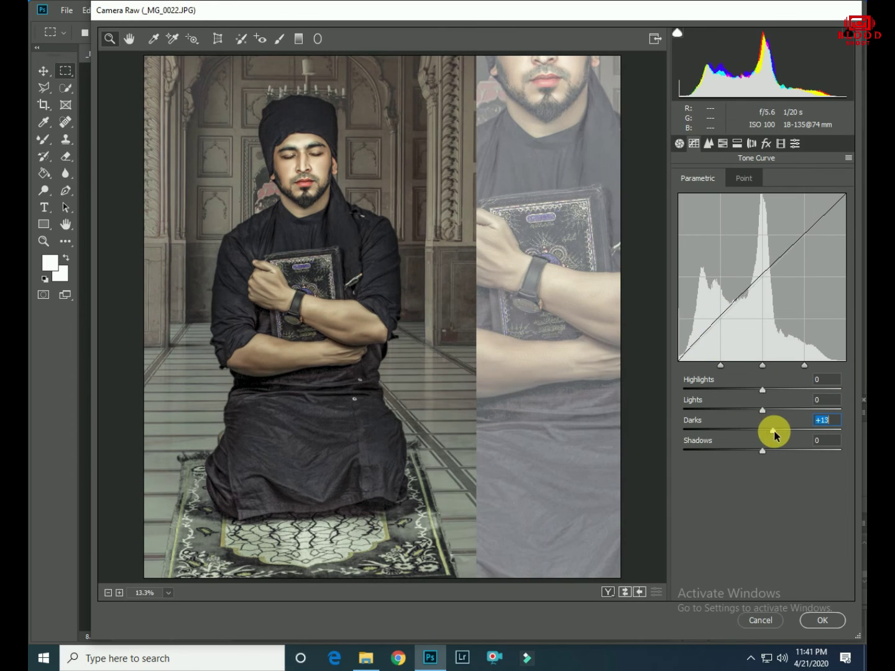
left_click(744, 179)
left_click(721, 361)
left_click_drag(679, 406, 676, 399)
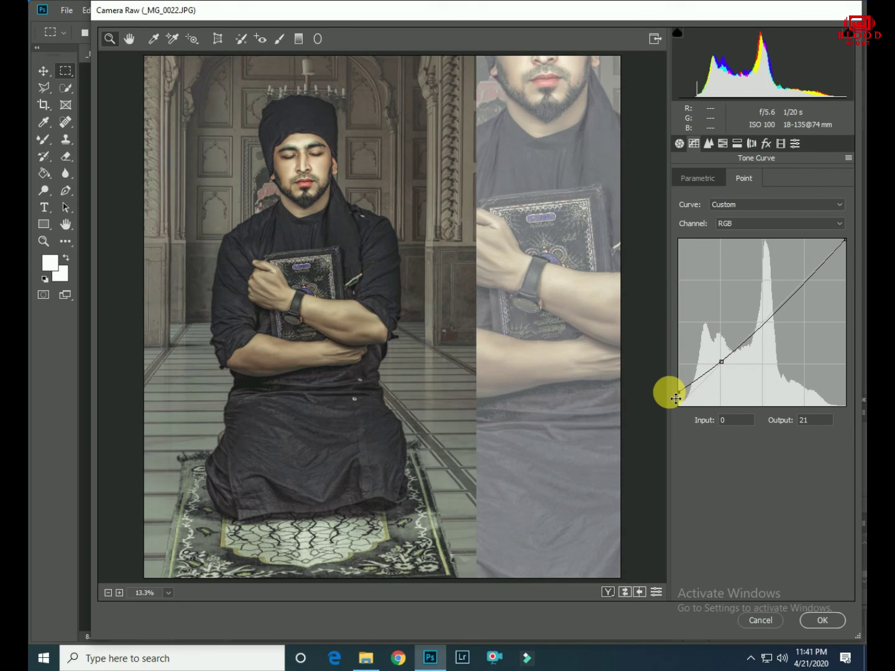
left_click(822, 620)
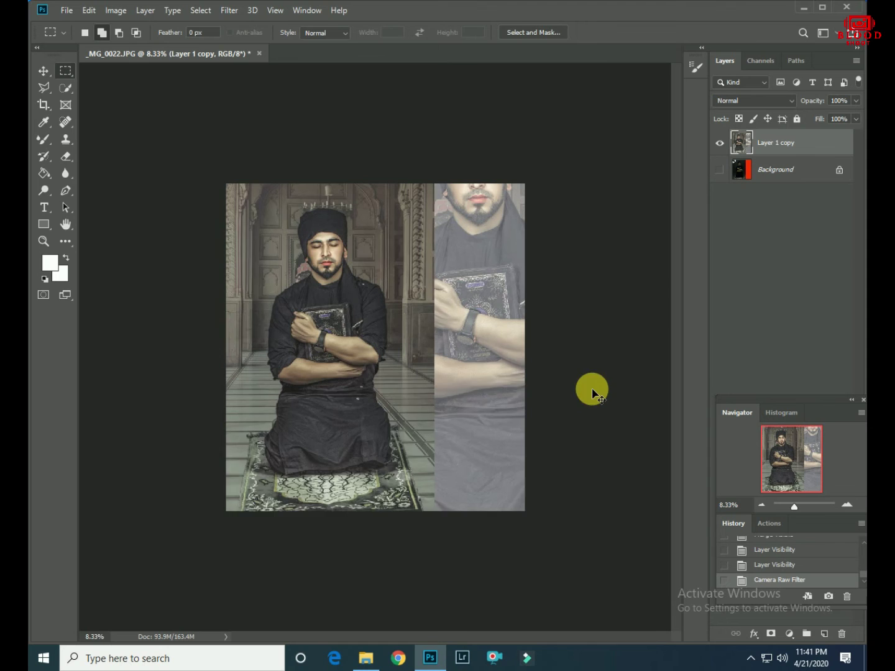
At 12.5% zoom, compare the graded copy against the original Background layer.
key("ctrl+plus")
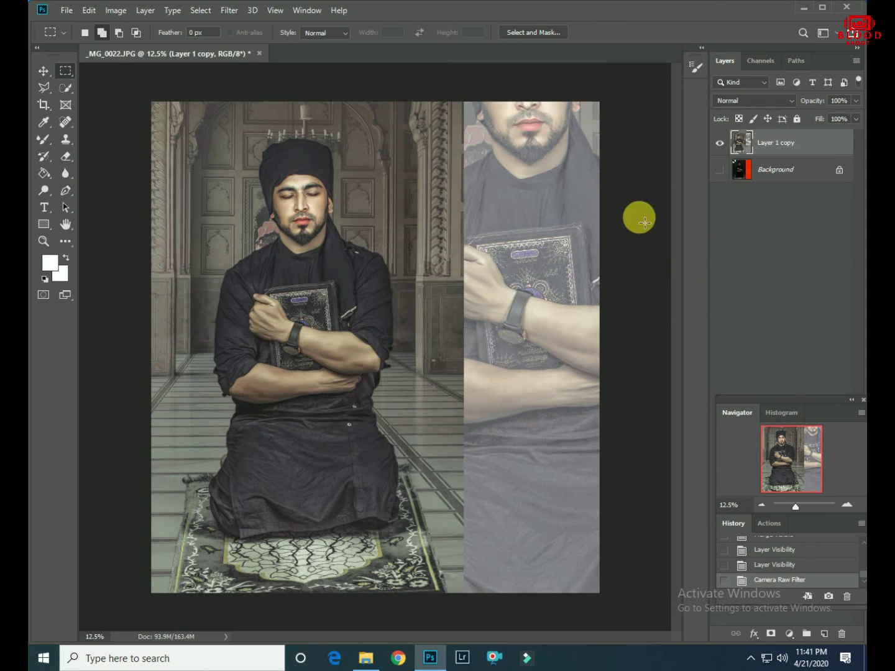
left_click(720, 170)
left_click(720, 143)
left_click(719, 143)
left_click(719, 143)
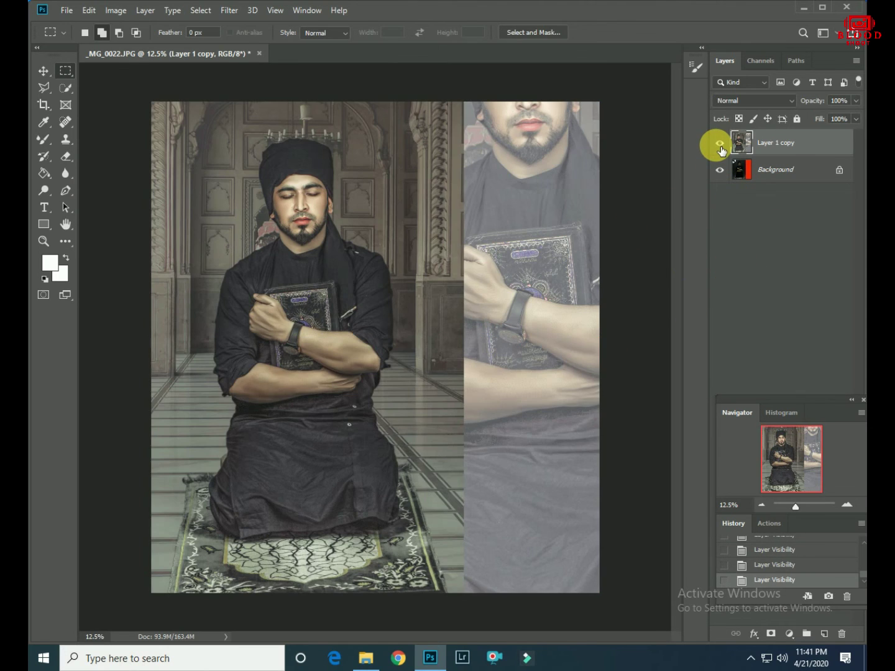
left_click(720, 170)
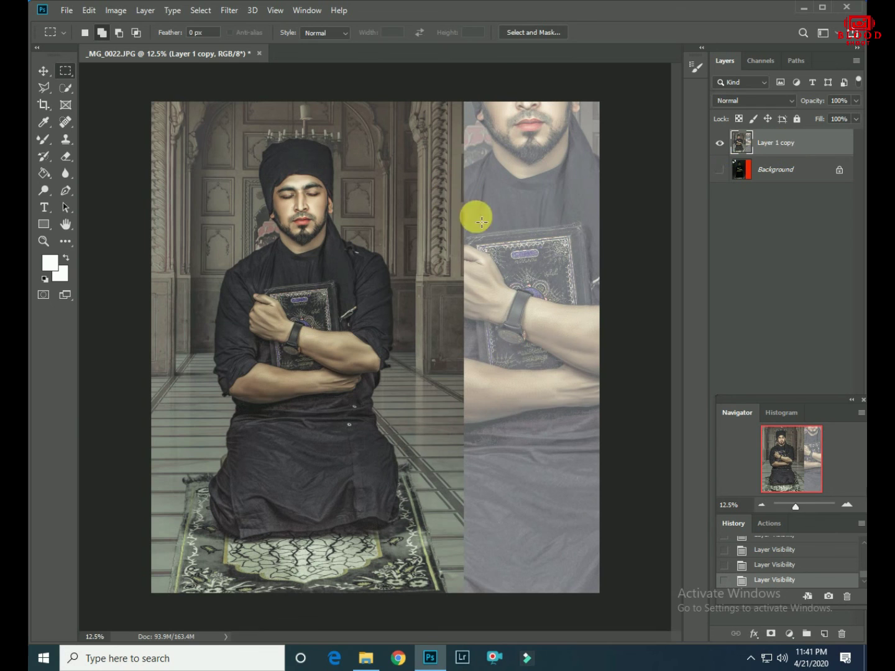
left_click(802, 8)
Refresh the ramzan folder and drag the 19542-black-white-800x500 image over to Photoshop.
right_click(402, 288)
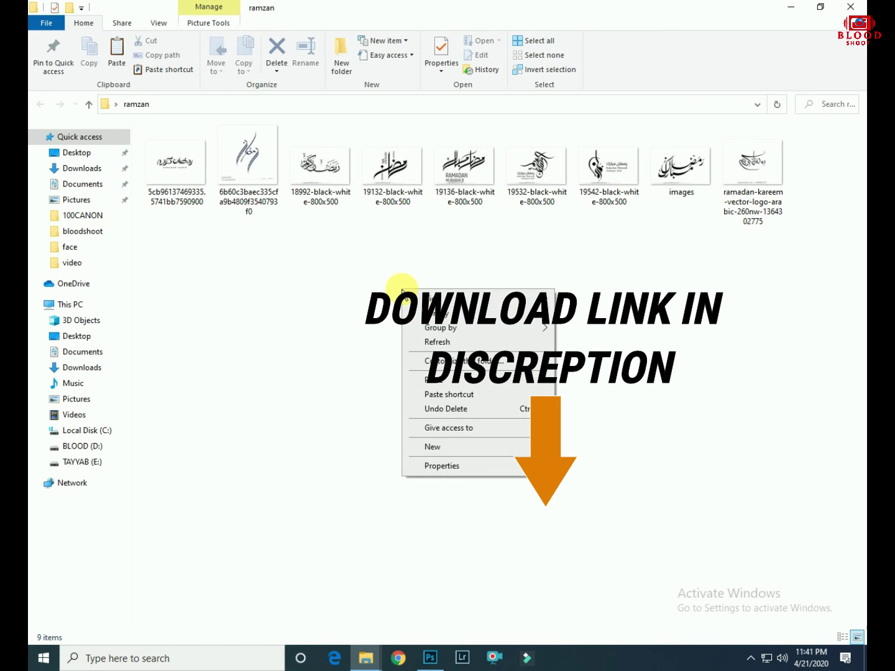
left_click(449, 343)
right_click(429, 324)
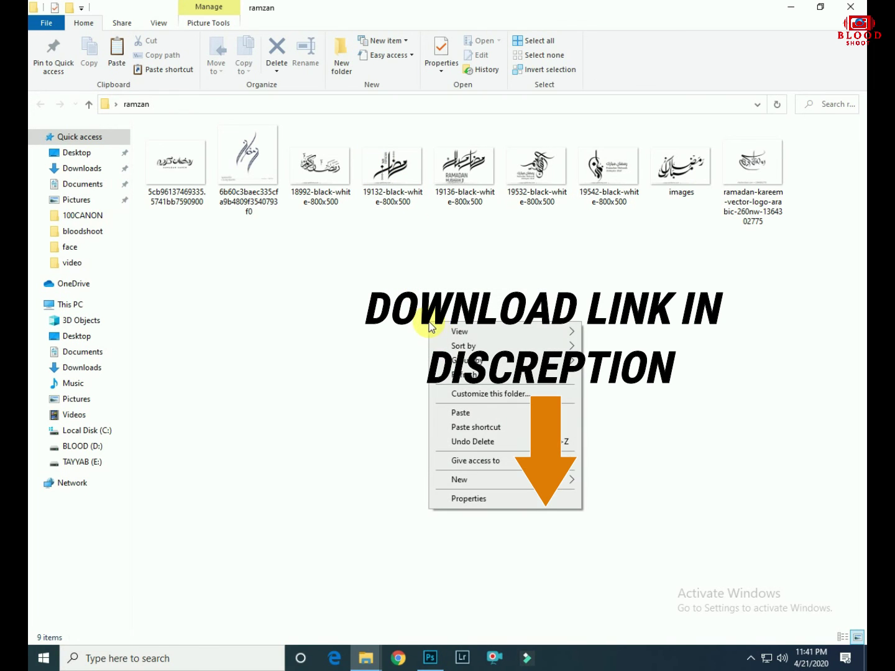
left_click(460, 377)
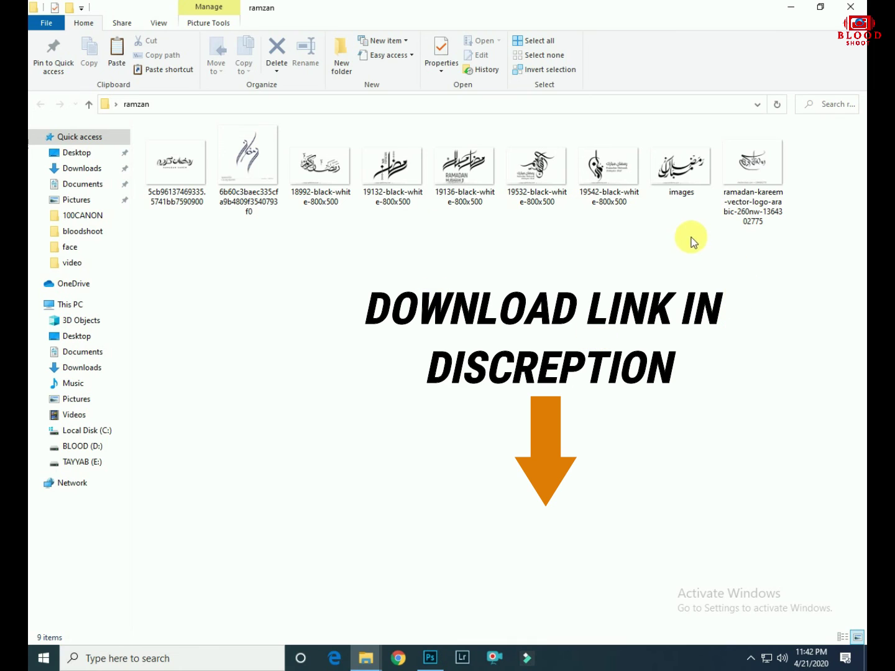
left_click(614, 175)
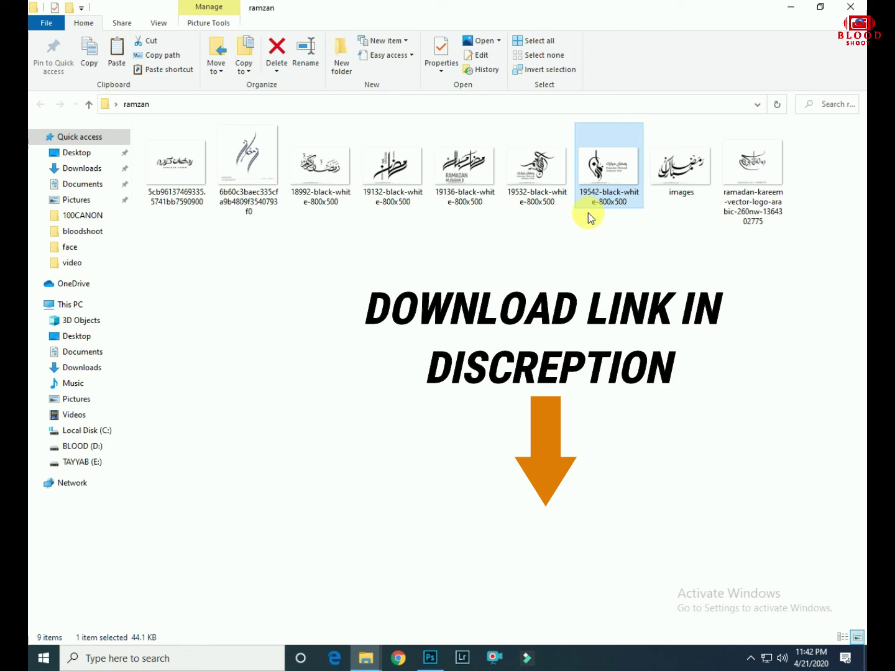
mouse_move(601, 200)
left_mouse_down()
mouse_move(430, 668)
mouse_move(465, 439)
left_mouse_up()
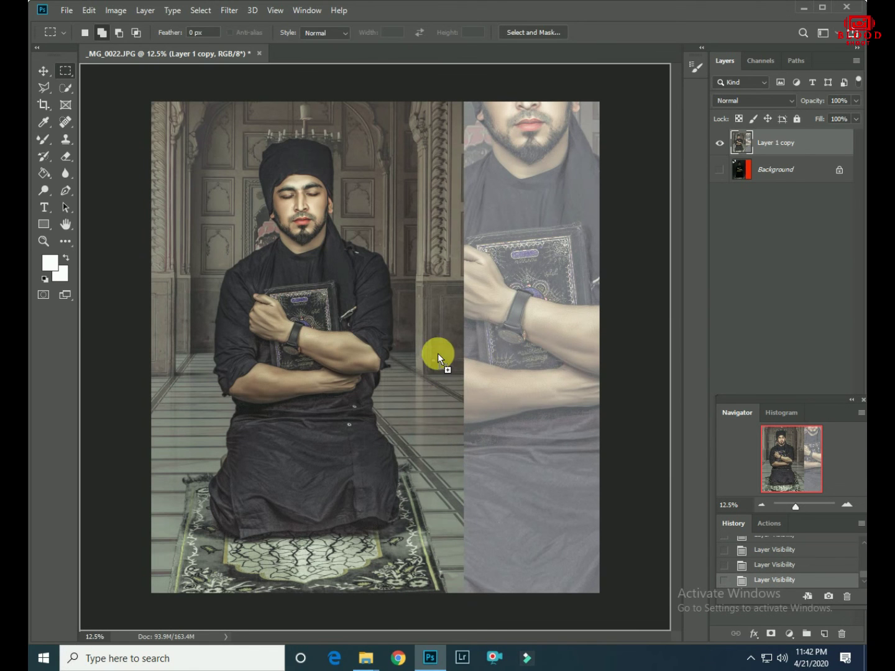
Place the calligraphy on the photo, enlarged and moved up above the man's head.
left_click_drag(438, 353, 439, 391)
left_click_drag(429, 329, 460, 226)
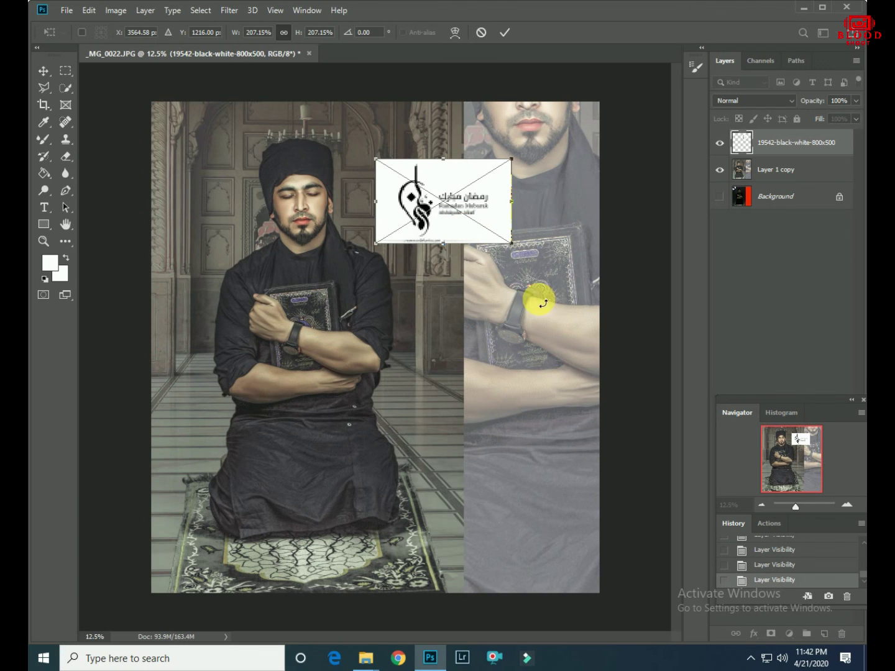
left_click_drag(511, 243, 529, 255)
left_click(506, 32)
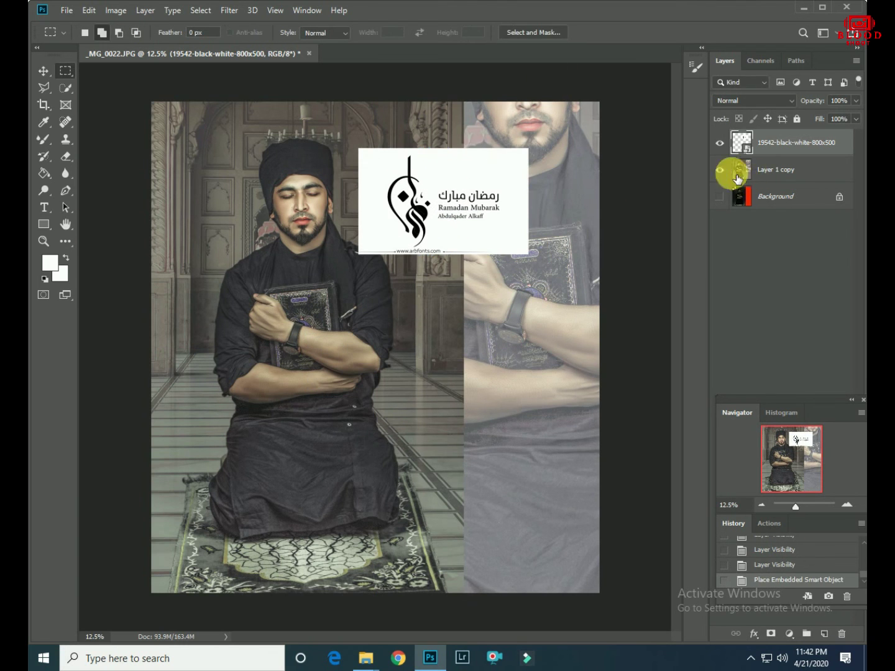
Blend the calligraphy with Multiply and marquee-select the web address strip beneath it.
left_click(746, 101)
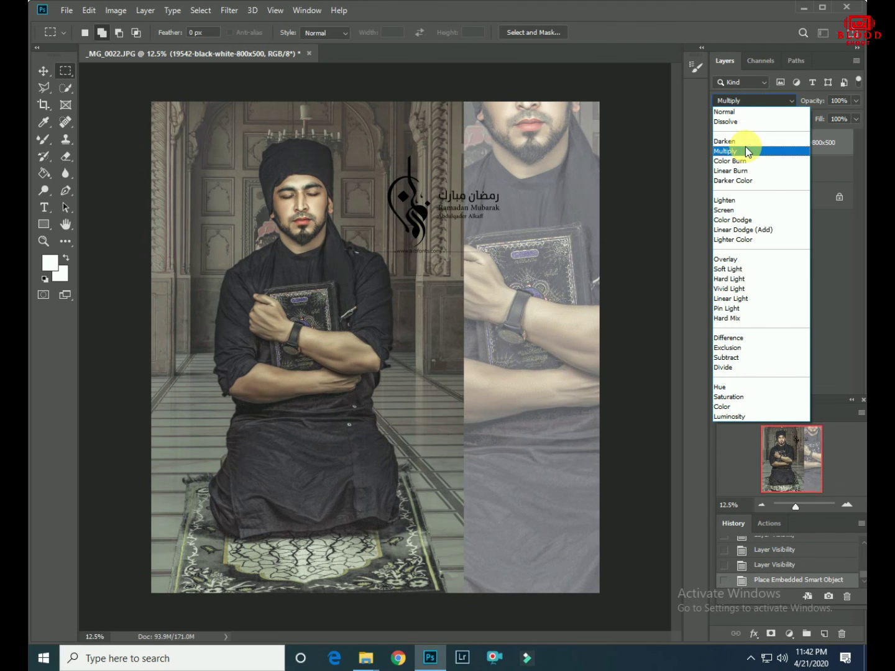
left_click(745, 150)
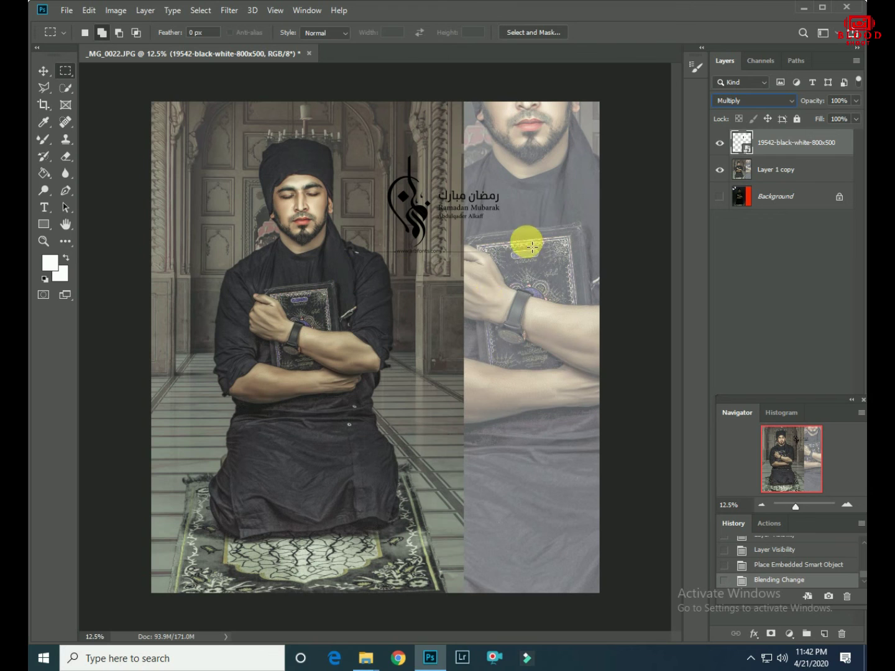
left_click_drag(521, 251, 365, 302)
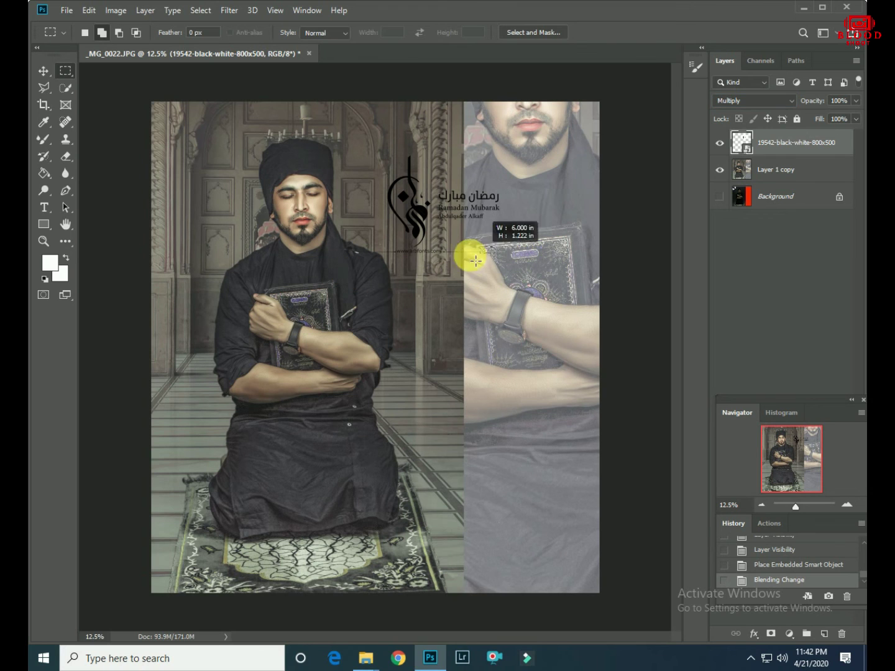
left_click_drag(365, 301, 331, 316)
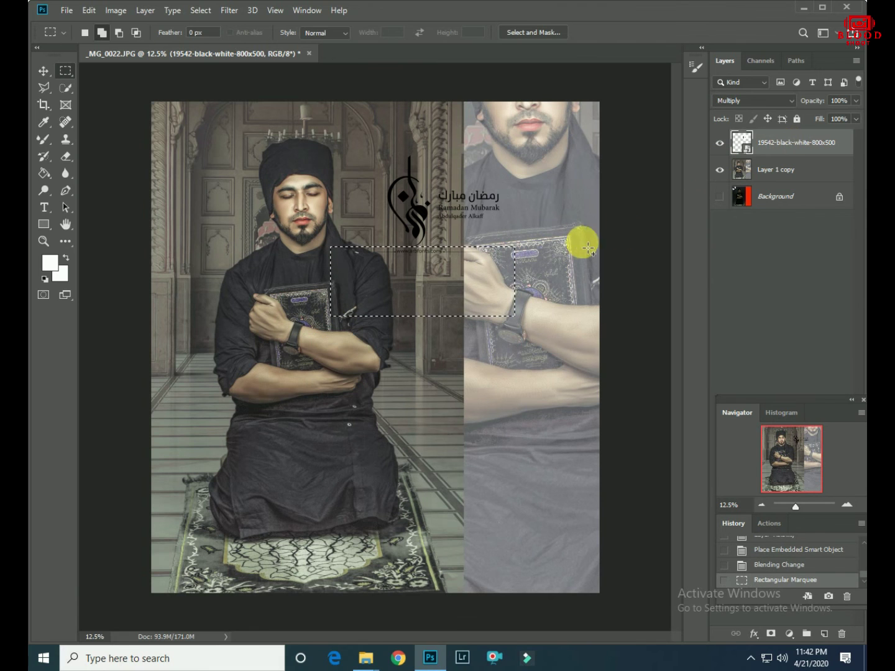
Rasterize the calligraphy layer, remove the web address strip, and deselect.
right_click(782, 139)
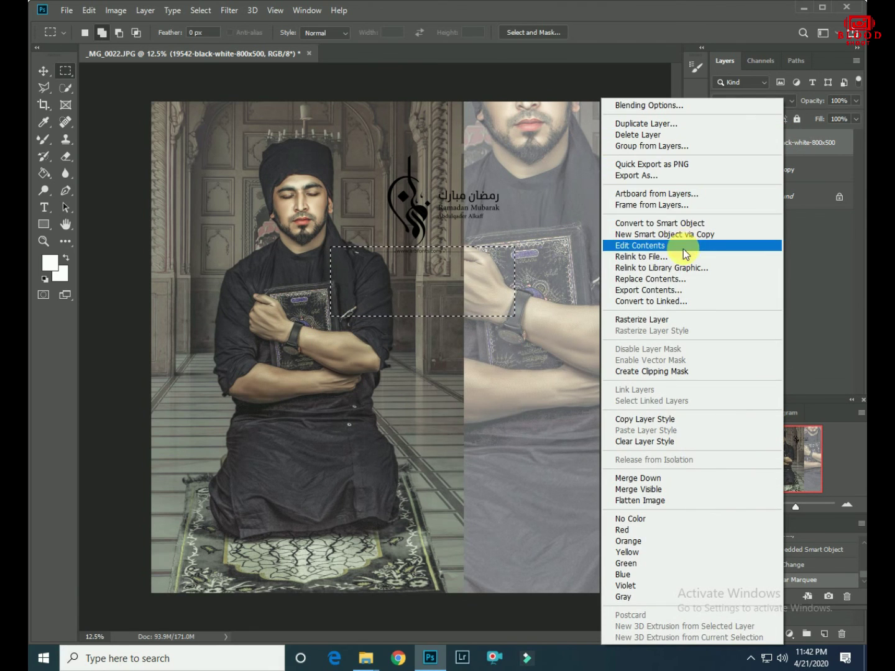
left_click(652, 319)
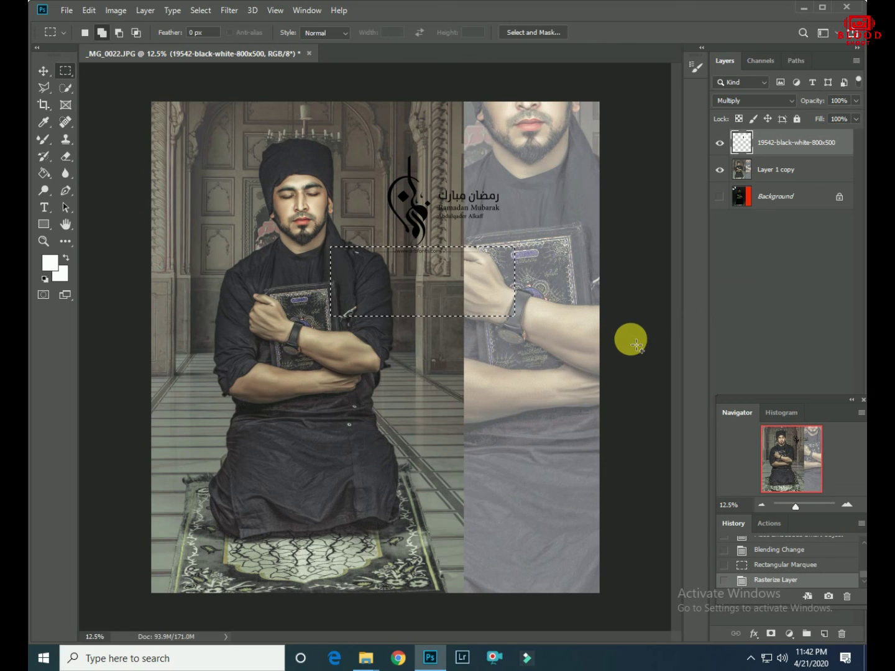
right_click(450, 288)
left_click(491, 296)
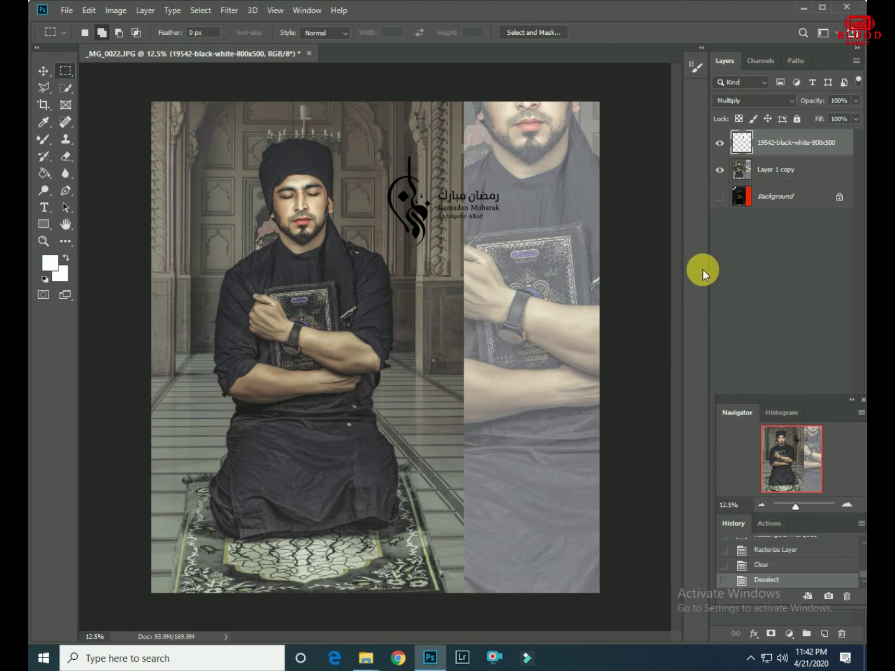
Move the calligraphy to the faded panel's bottom-right, scale it to 74%, and merge visible layers.
mouse_move(443, 239)
left_mouse_down()
mouse_move(483, 506)
mouse_move(470, 472)
left_mouse_up()
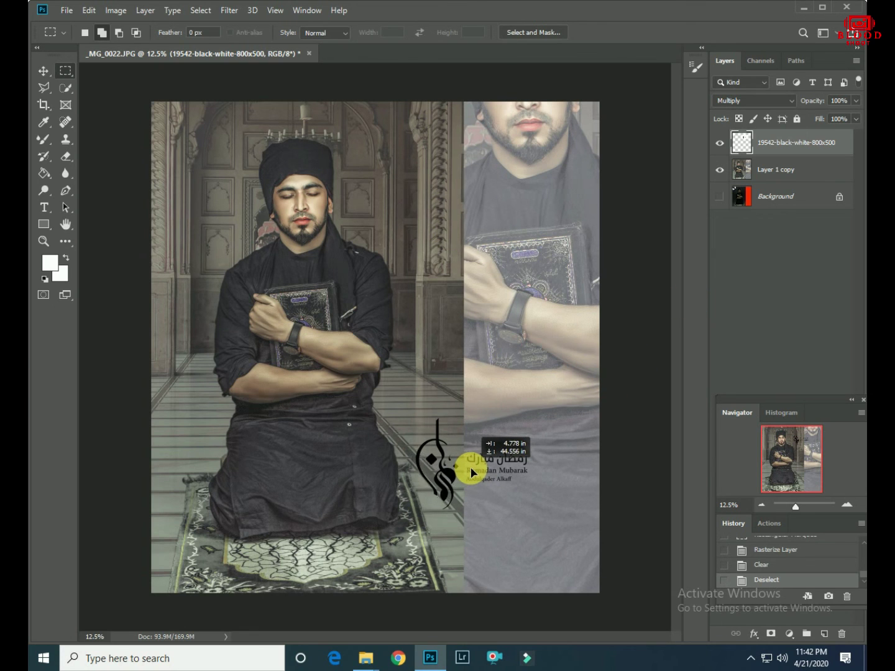
left_click_drag(471, 473, 529, 528)
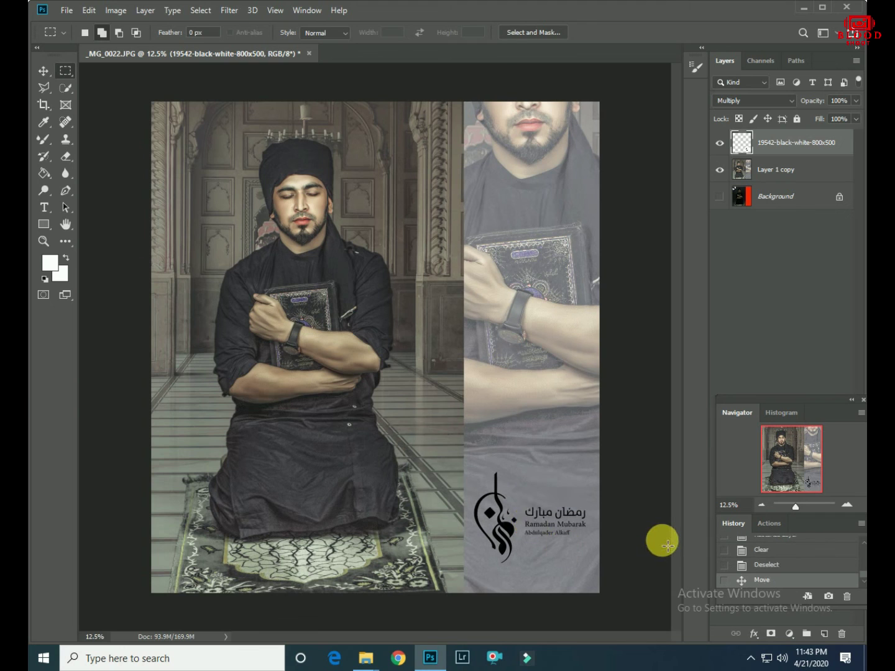
key("ctrl+t")
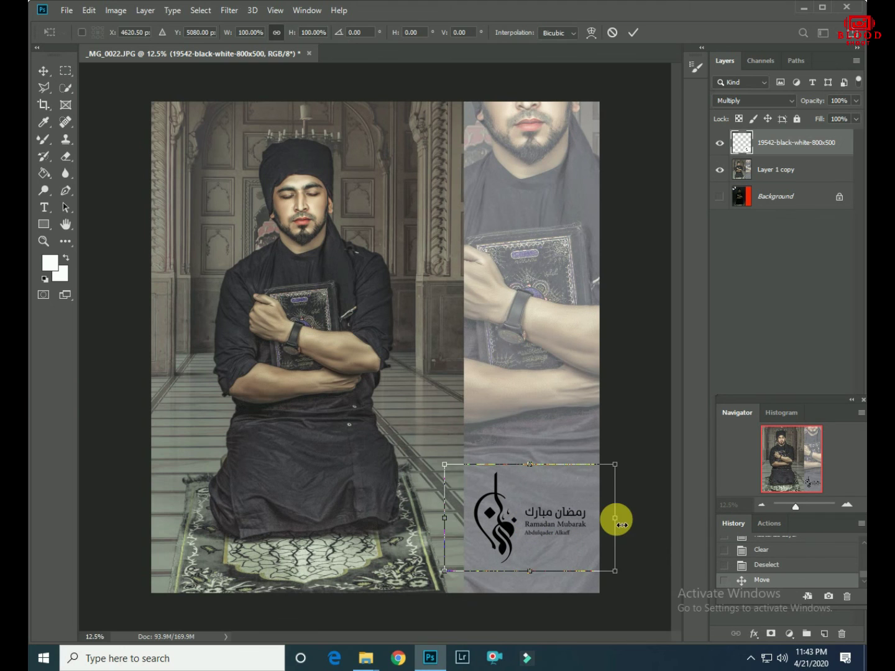
left_click_drag(615, 465, 606, 476)
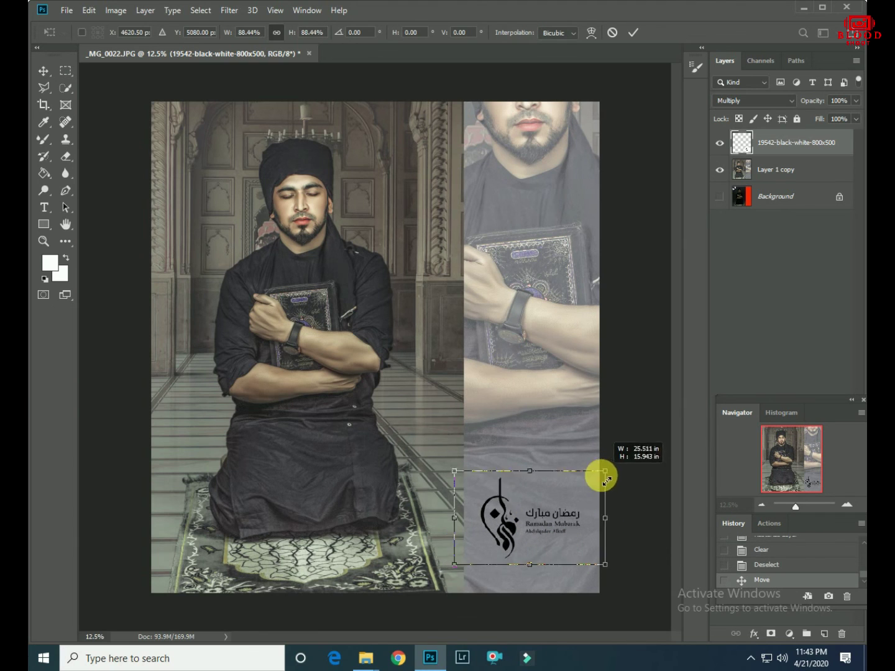
left_click(635, 35)
right_click(796, 142)
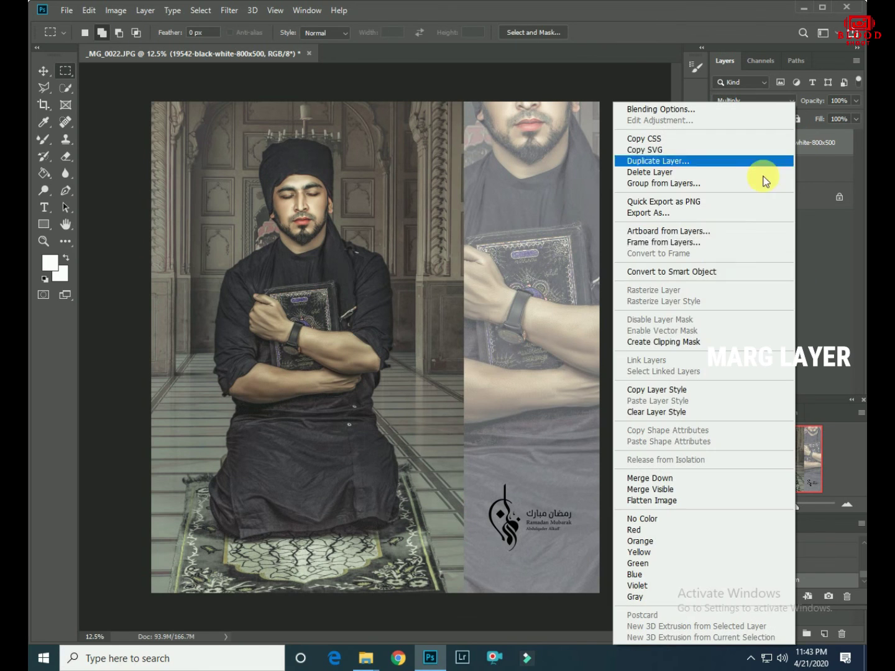
left_click(649, 490)
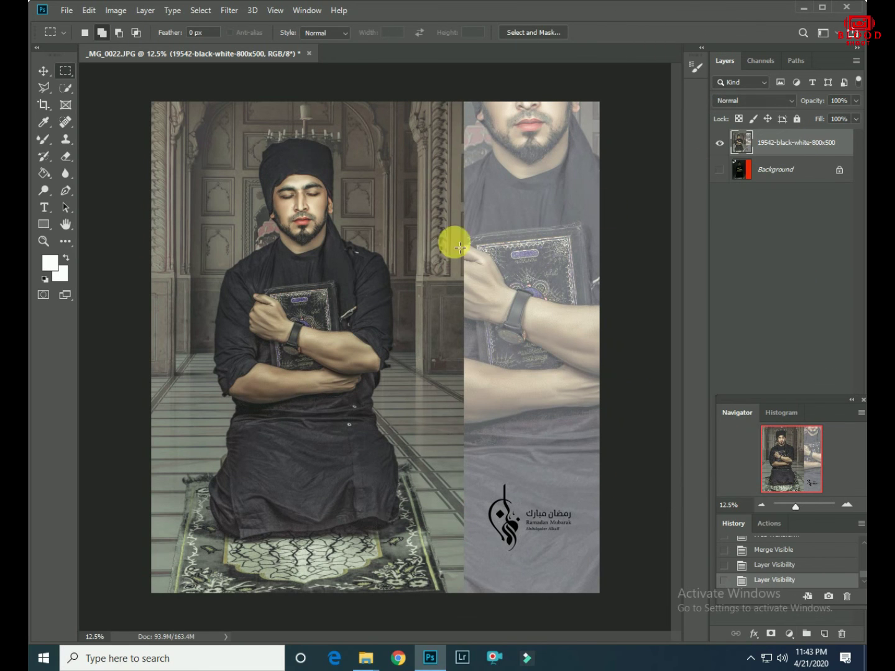